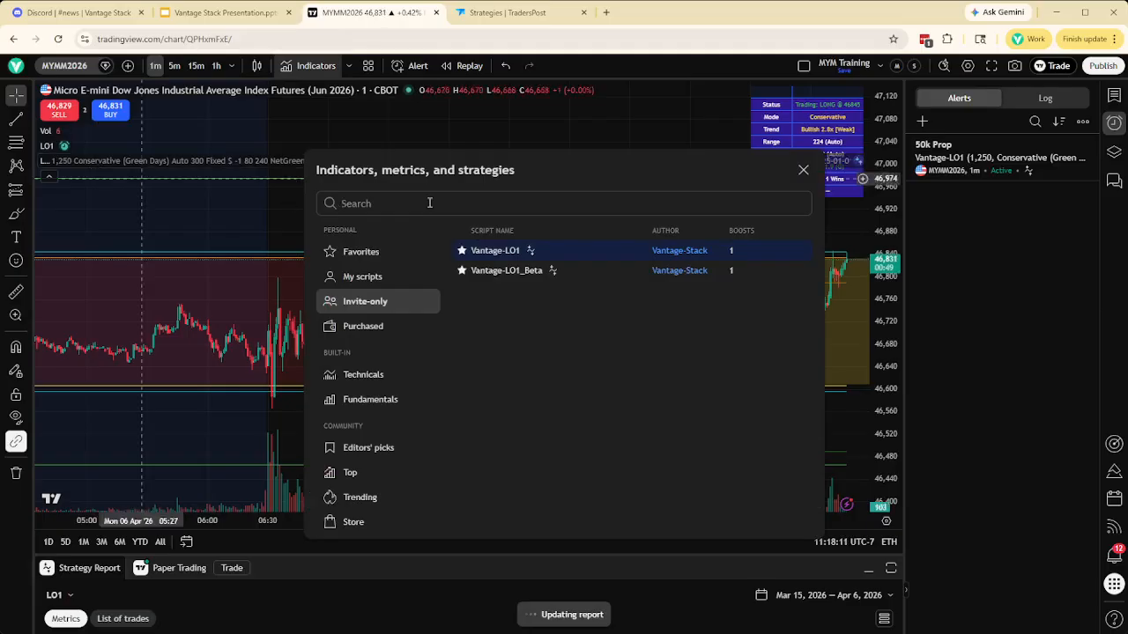
Add another instance of the invite-only Vantage-LO1 strategy to the MYMM2026 chart and close the indicator library.
{"action": "left_click", "coordinate": [497, 252]}
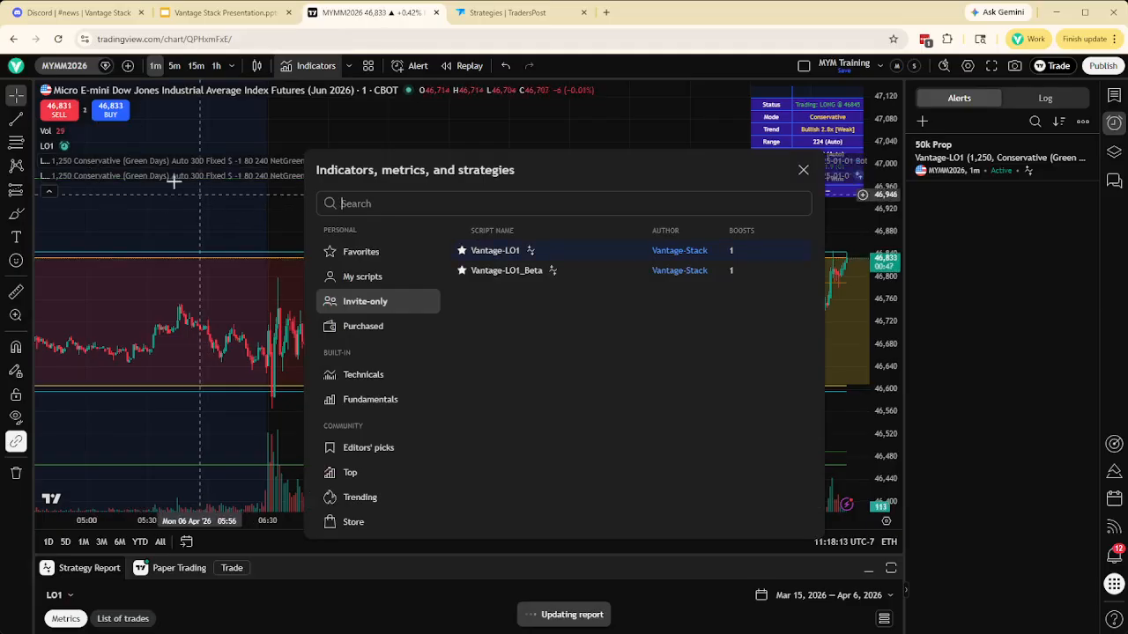
{"action": "left_click", "coordinate": [802, 171]}
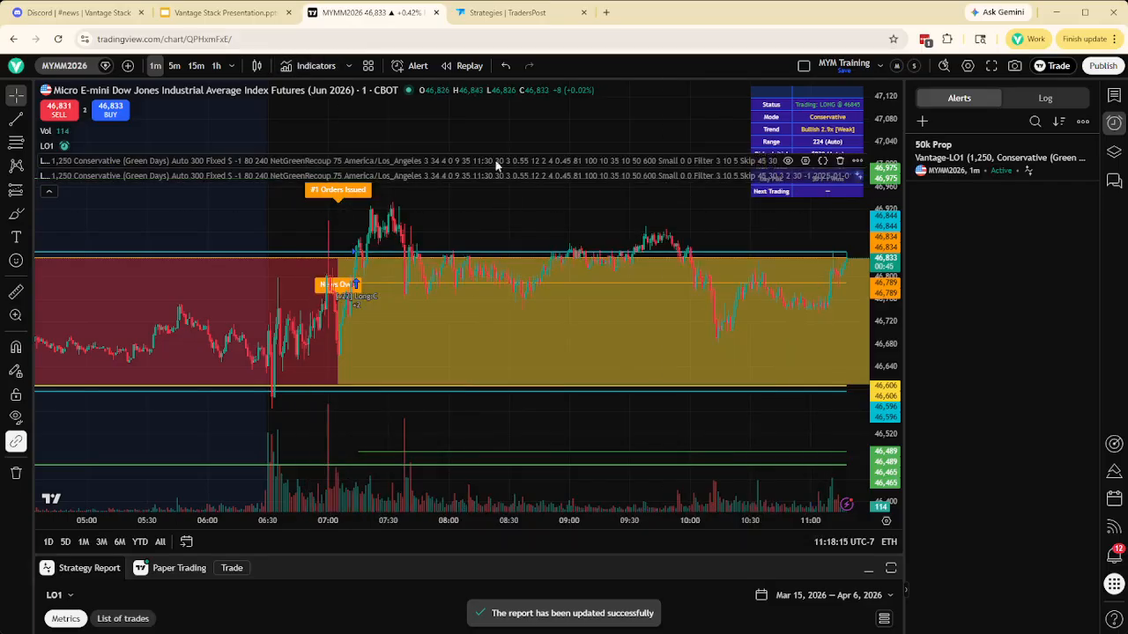
Turn off price scale labels, status line values and status line inputs for the second LO1 instance in the chart legend.
{"action": "left_click", "coordinate": [805, 162]}
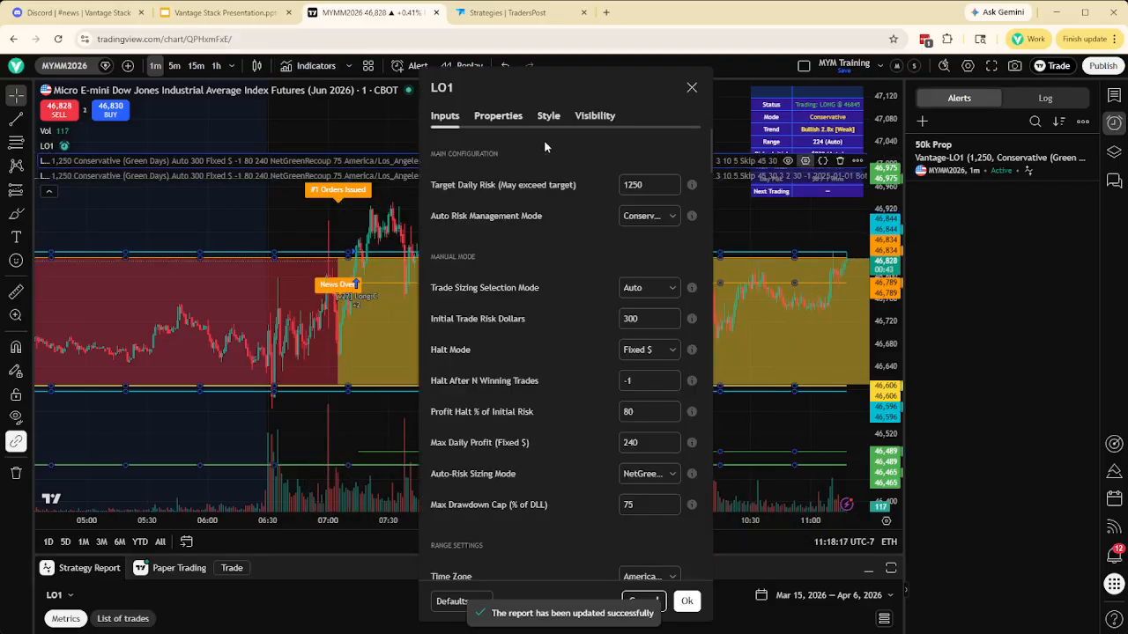
{"action": "left_click", "coordinate": [548, 115]}
{"action": "scroll", "coordinate": [493, 472], "scroll_direction": "down", "scroll_amount": 1}
{"action": "scroll", "coordinate": [494, 472], "scroll_direction": "down", "scroll_amount": 10}
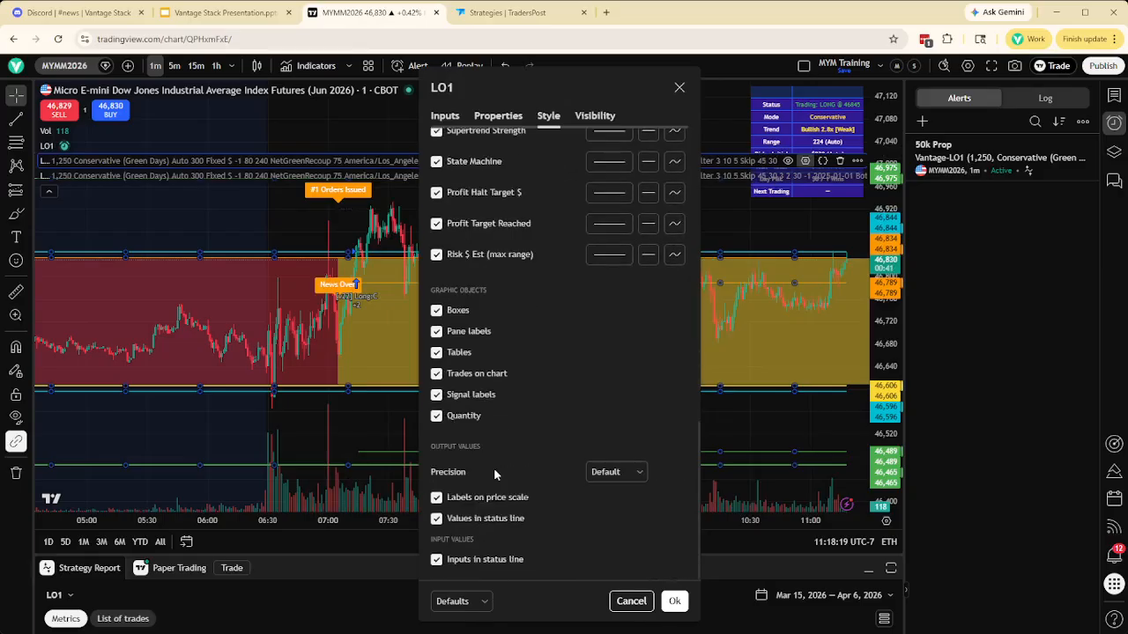
{"action": "left_click", "coordinate": [437, 497]}
{"action": "left_click", "coordinate": [436, 519]}
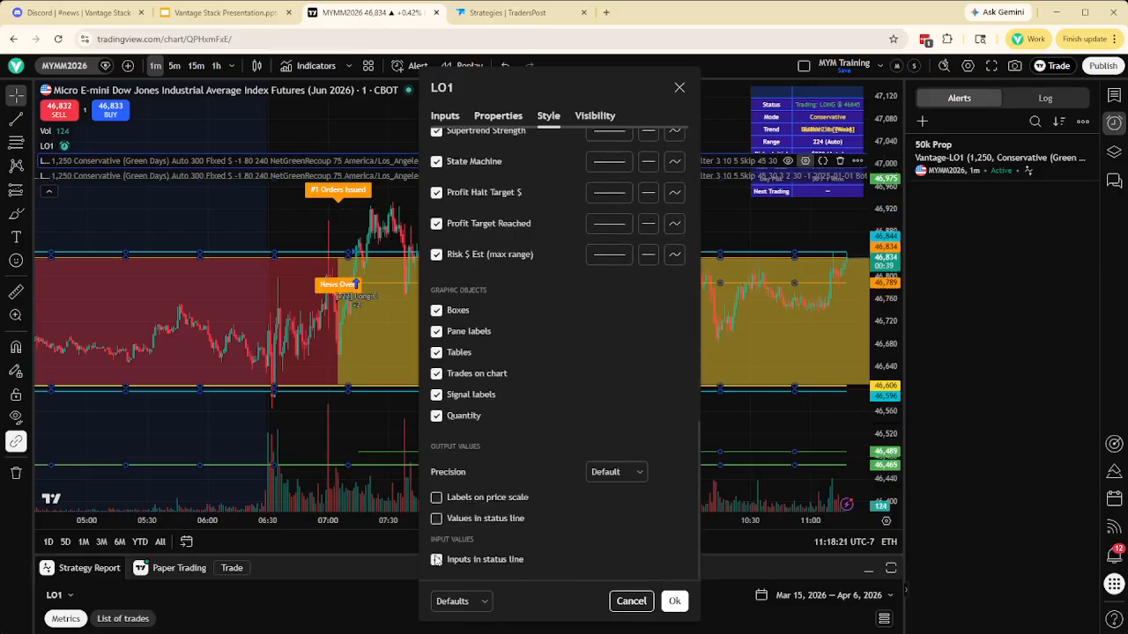
{"action": "left_click", "coordinate": [436, 559]}
{"action": "left_click", "coordinate": [674, 601]}
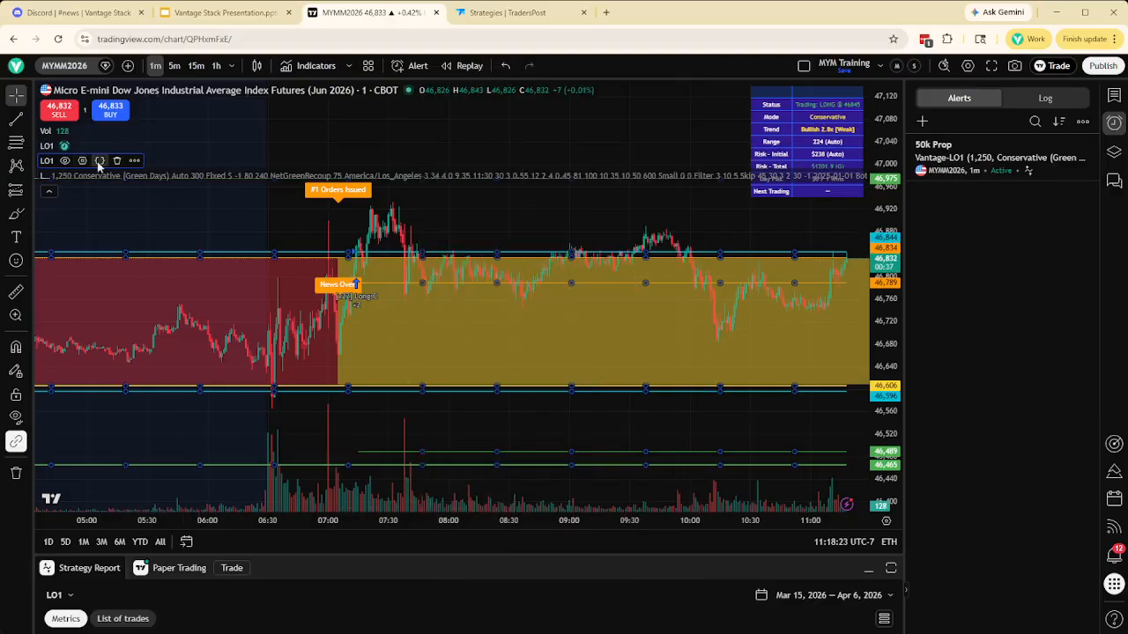
Turn off price scale labels, status line values and status line inputs for the third LO1 instance in the chart legend.
{"action": "mouse_move", "coordinate": [339, 182]}
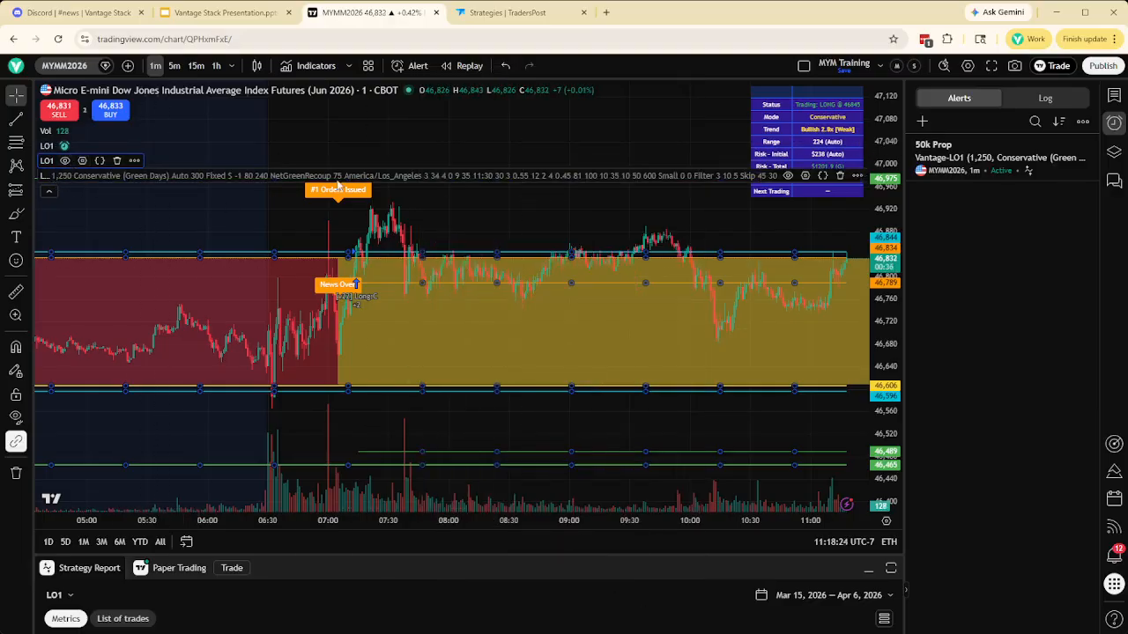
{"action": "left_click", "coordinate": [804, 176]}
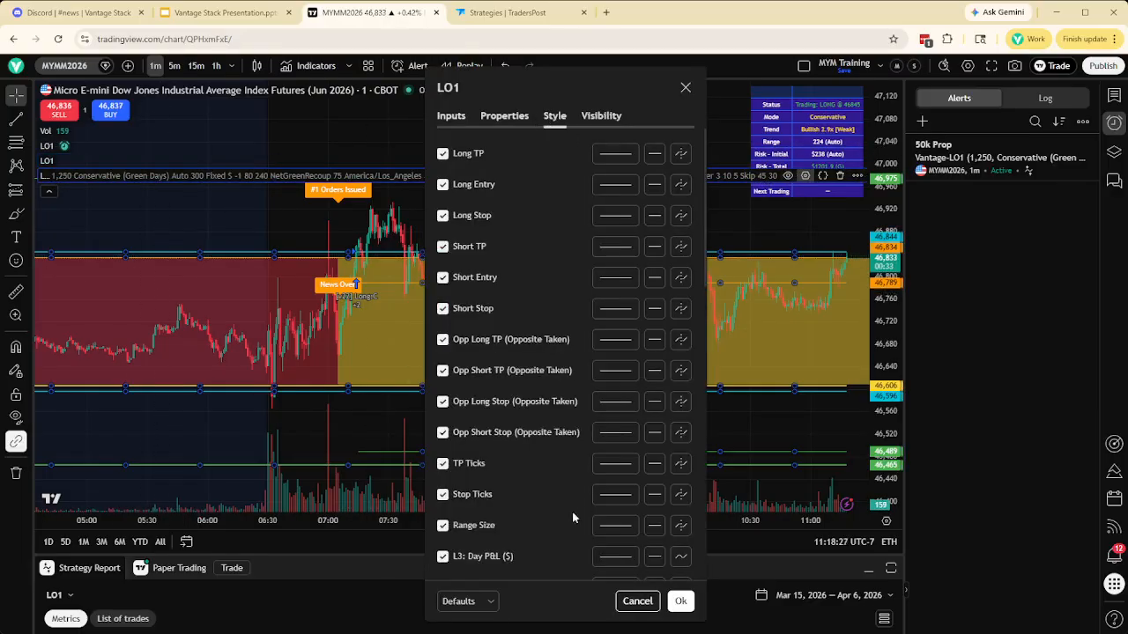
{"action": "scroll", "coordinate": [573, 504], "scroll_direction": "down", "scroll_amount": 10}
{"action": "left_click", "coordinate": [442, 498]}
{"action": "left_click", "coordinate": [442, 518]}
{"action": "left_click", "coordinate": [442, 560]}
{"action": "left_click", "coordinate": [682, 601]}
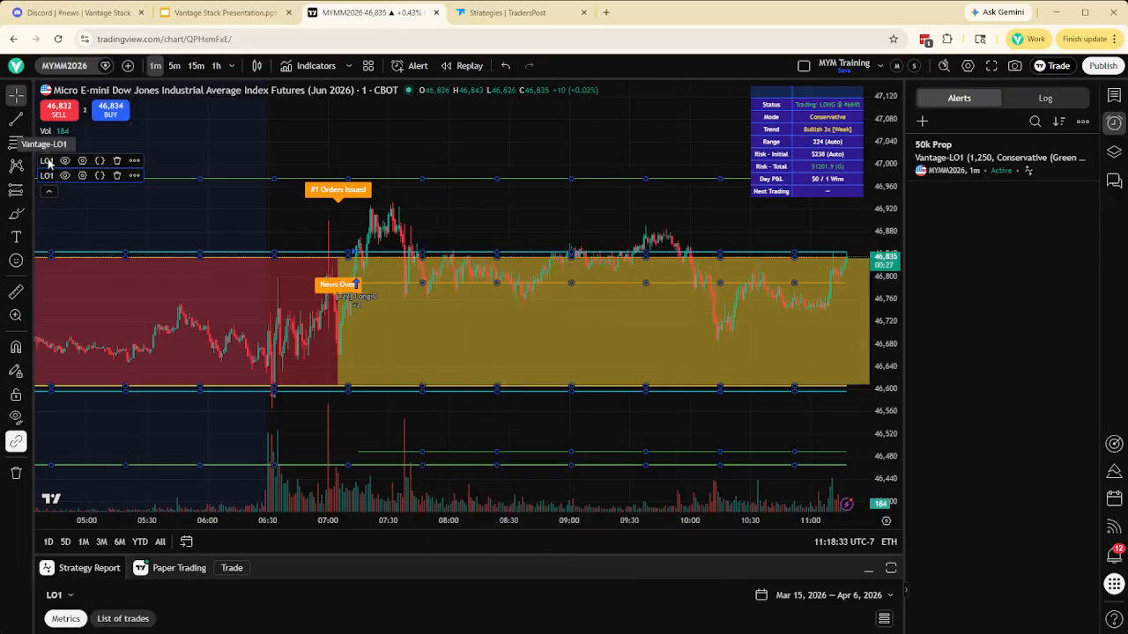
Set the second LO1 instance's Target Daily Risk to 2000 and Initial Trade Risk Dollars to 500, checking the system overview slide before applying.
{"action": "left_click", "coordinate": [83, 162]}
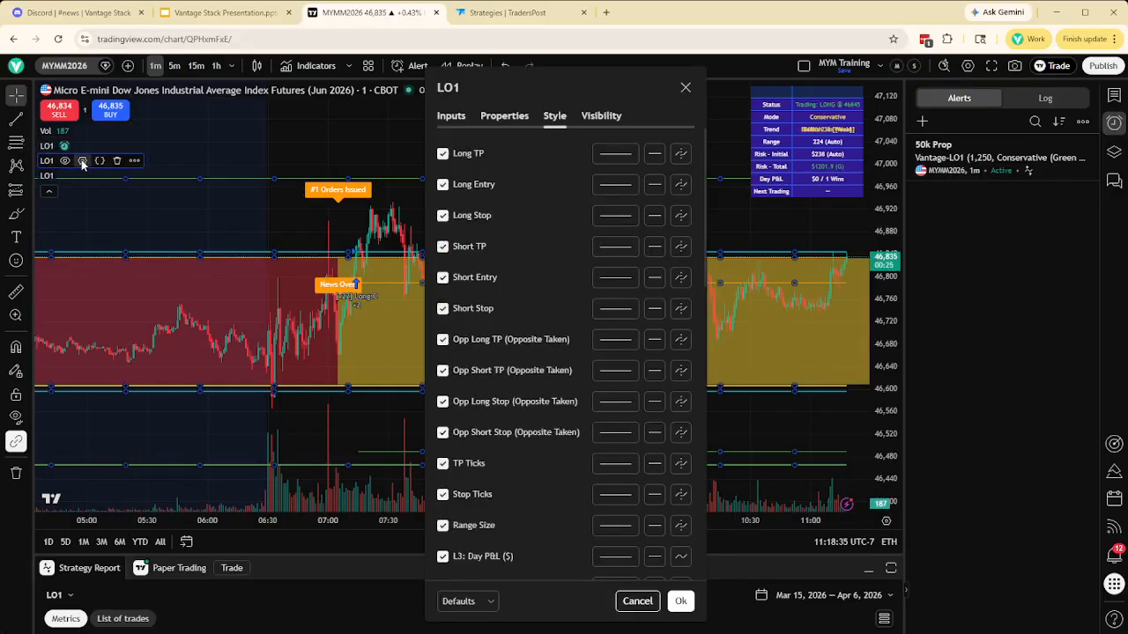
{"action": "left_click", "coordinate": [450, 116]}
{"action": "double_click", "coordinate": [639, 185]}
{"action": "type", "text": "2000"}
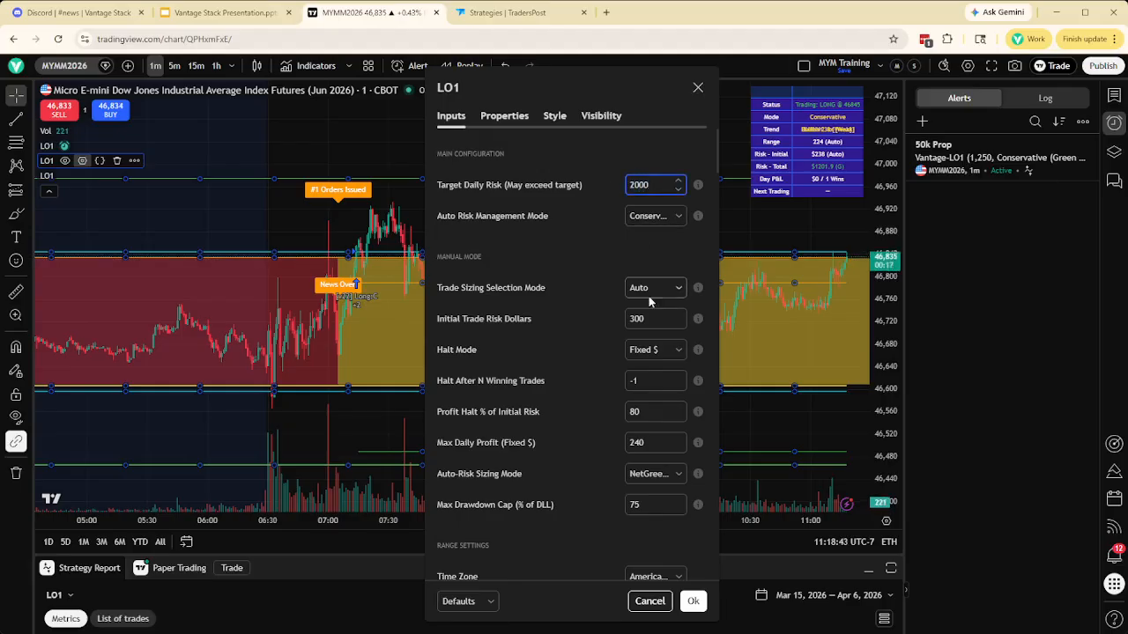
{"action": "double_click", "coordinate": [628, 319]}
{"action": "type", "text": "500"}
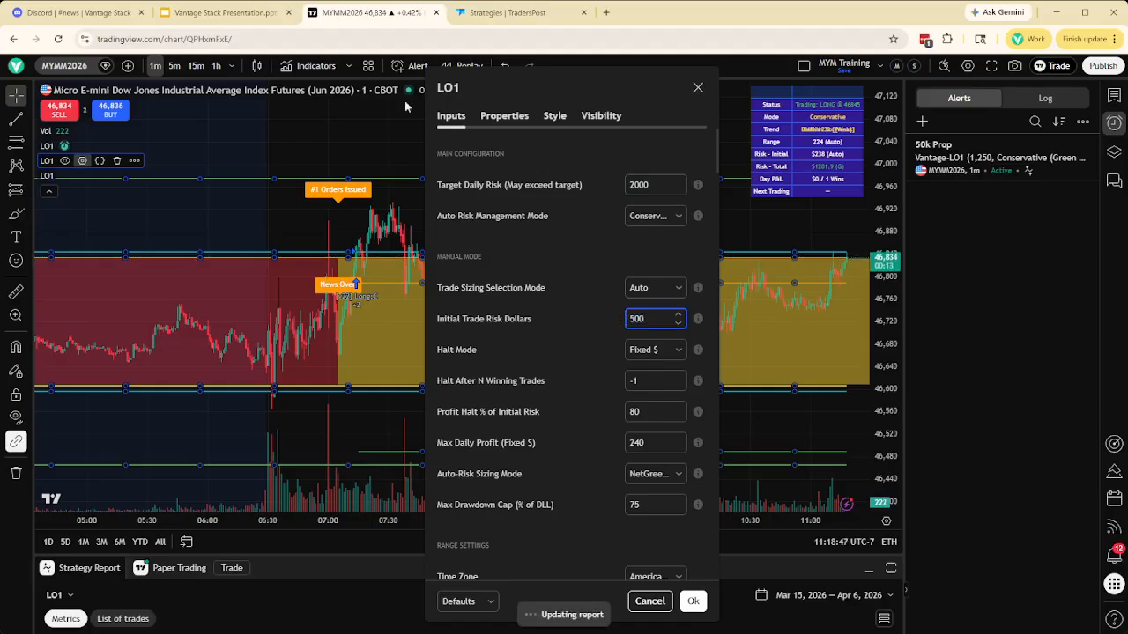
{"action": "left_click", "coordinate": [220, 13]}
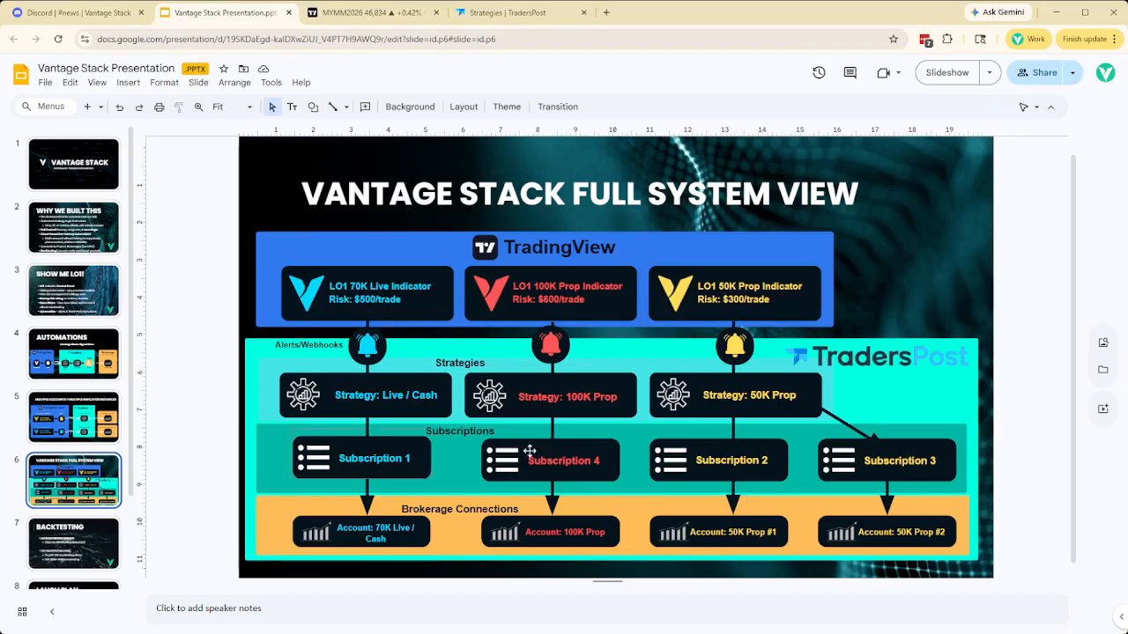
{"action": "left_click", "coordinate": [365, 16]}
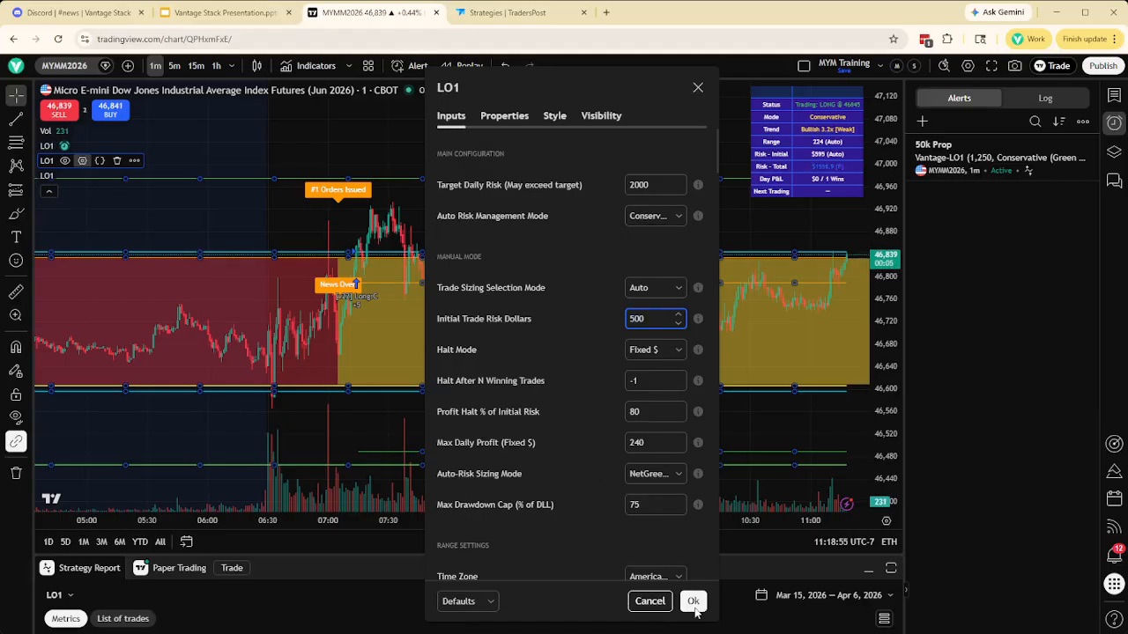
{"action": "left_click", "coordinate": [693, 603]}
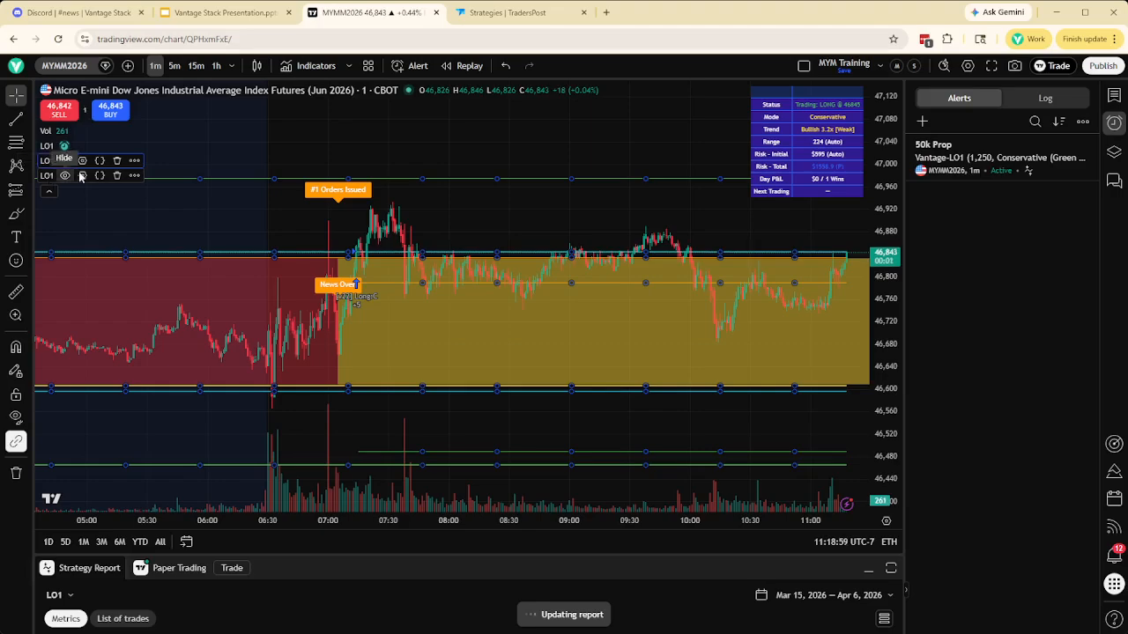
Set the third LO1 instance's Target Daily Risk to 2500 and Initial Trade Risk Dollars to 600, and compare with the system overview slide.
{"action": "left_click", "coordinate": [82, 175]}
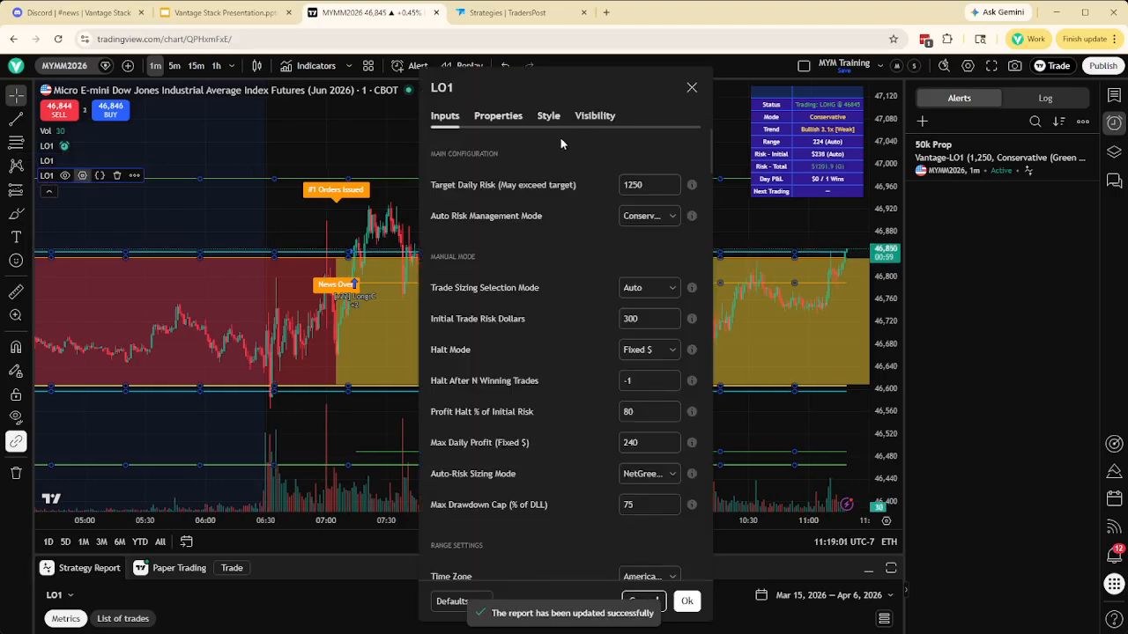
{"action": "double_click", "coordinate": [622, 186]}
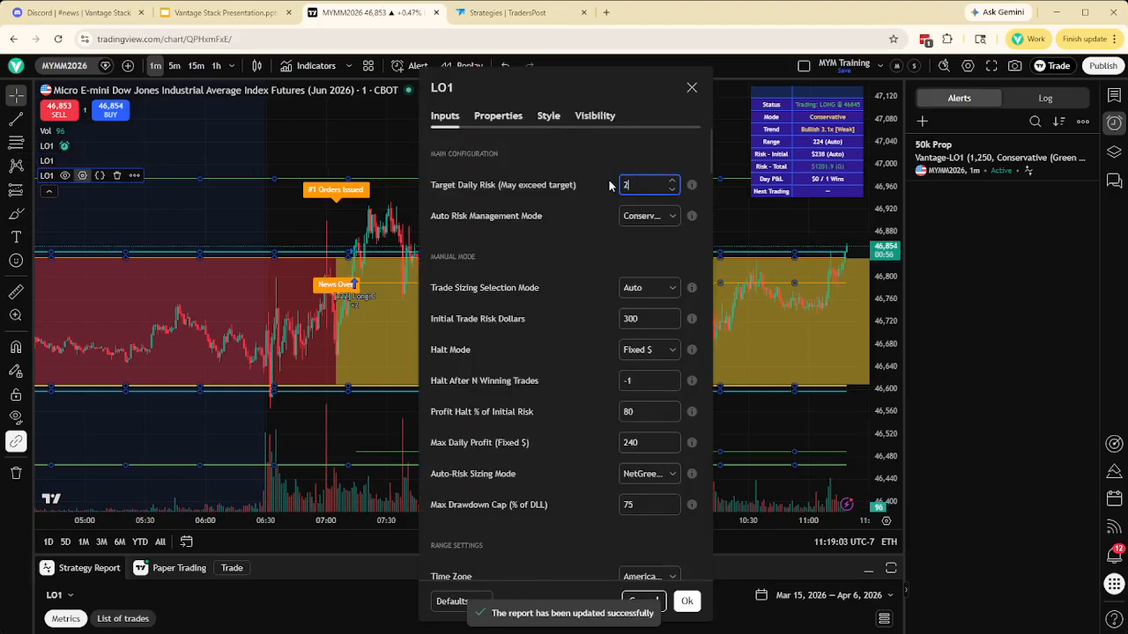
{"action": "type", "text": "2500"}
{"action": "double_click", "coordinate": [643, 319]}
{"action": "type", "text": "600"}
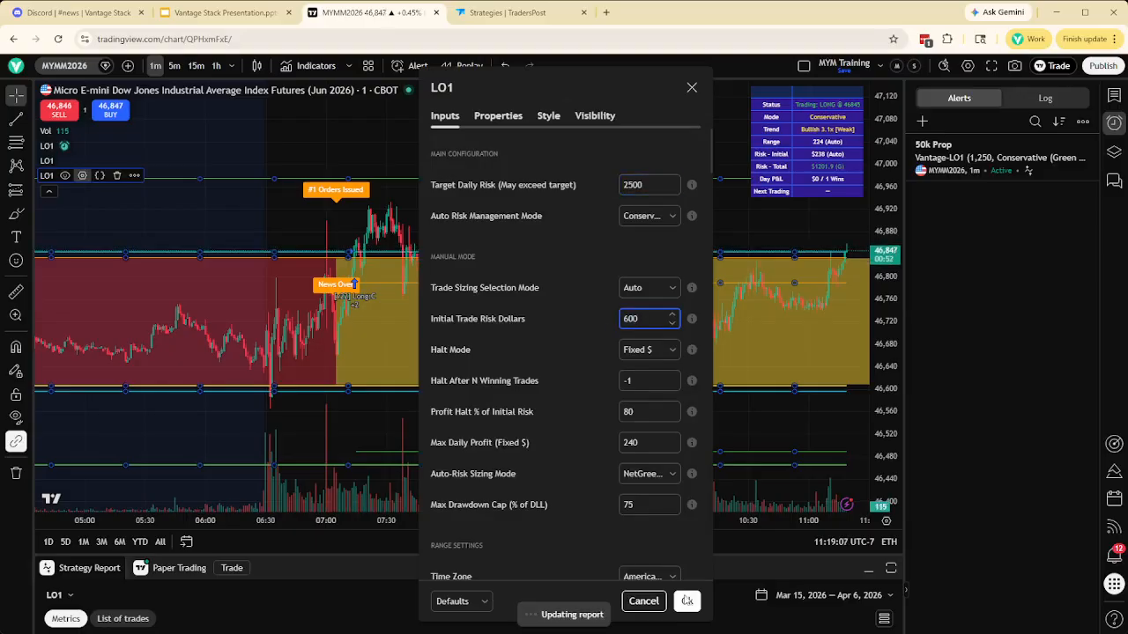
{"action": "left_click", "coordinate": [686, 602]}
{"action": "left_click", "coordinate": [220, 12]}
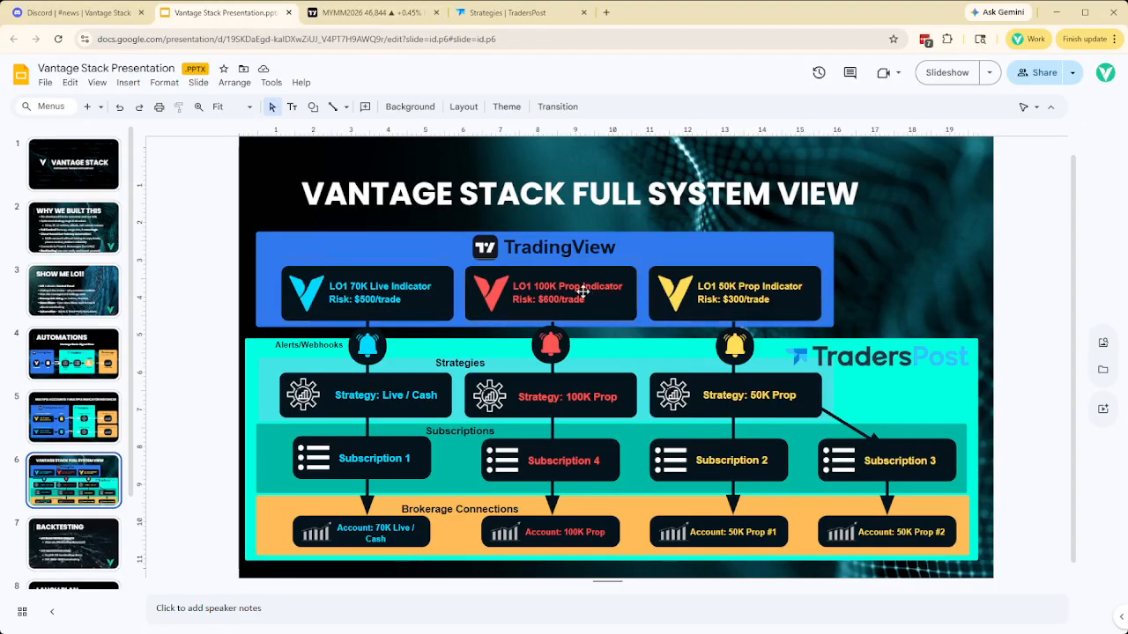
{"action": "left_click", "coordinate": [370, 12]}
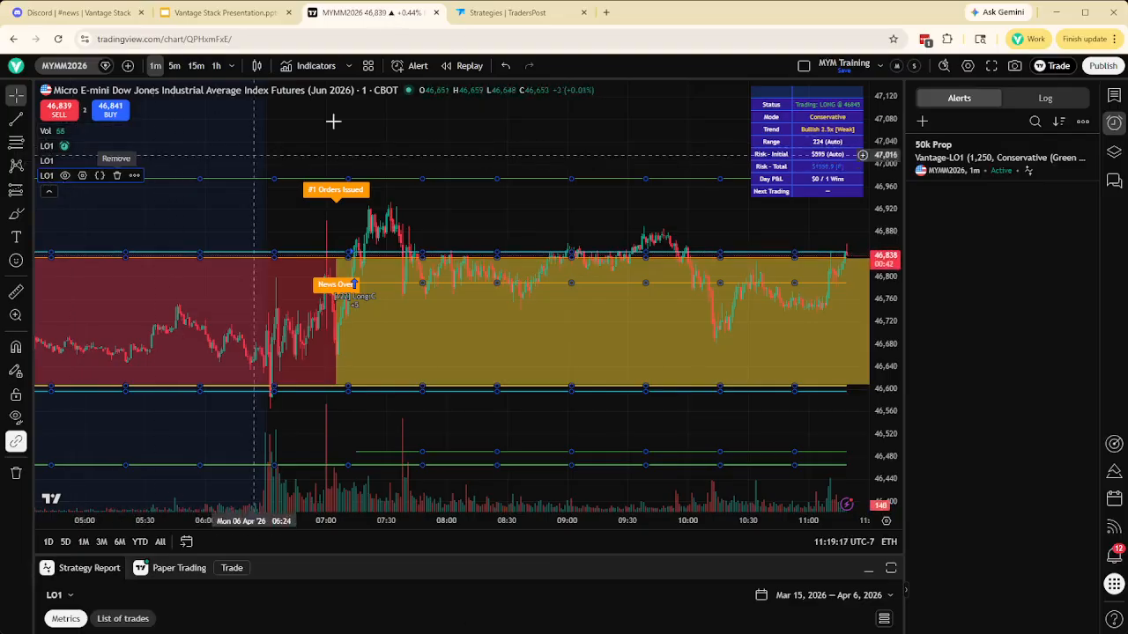
Switch to TradersPost and clone the 50k Prop strategy.
{"action": "left_click", "coordinate": [507, 18]}
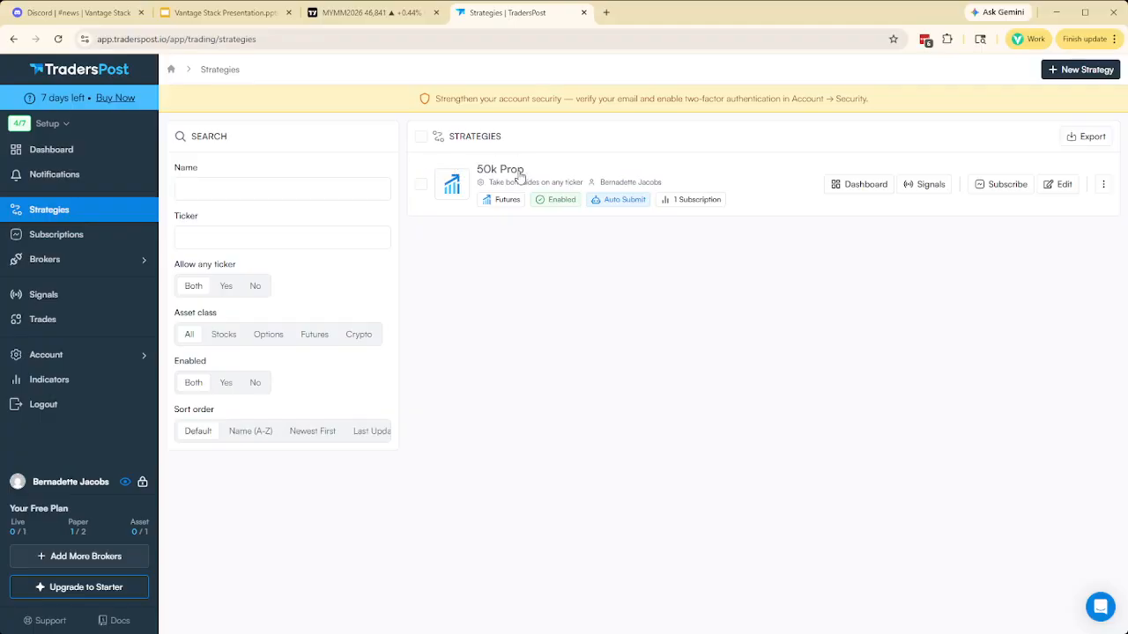
{"action": "left_click", "coordinate": [49, 211]}
{"action": "left_click", "coordinate": [1104, 184]}
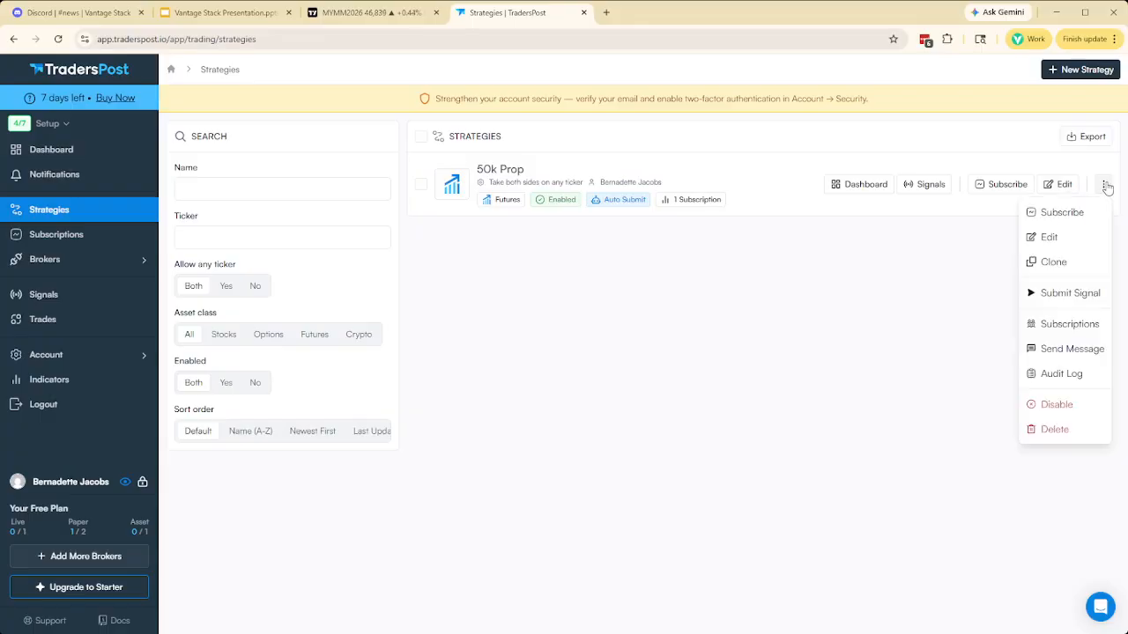
{"action": "left_click", "coordinate": [1055, 263]}
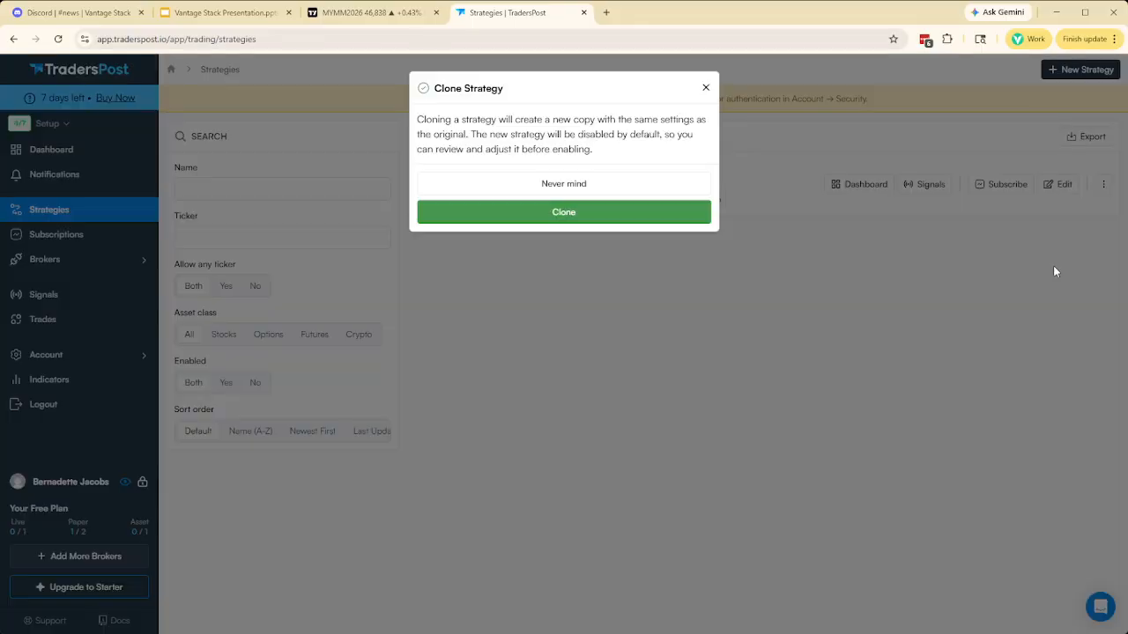
{"action": "left_click", "coordinate": [543, 217]}
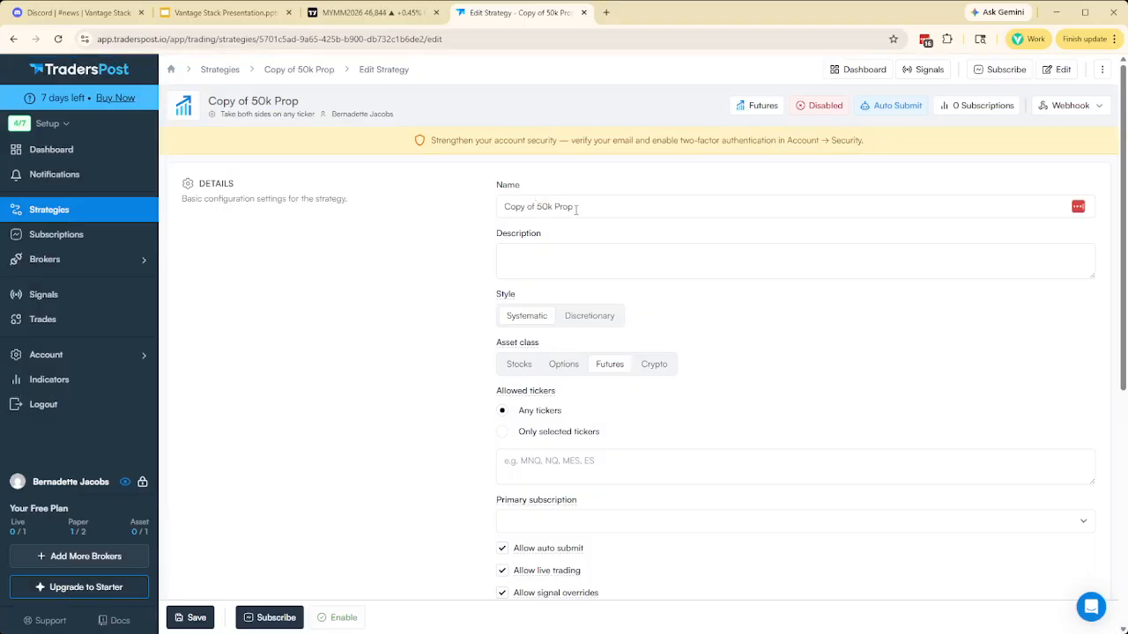
Rename the cloned strategy as 70k Cash.
{"action": "left_click_drag", "start_coordinate": [576, 208], "coordinate": [496, 206]}
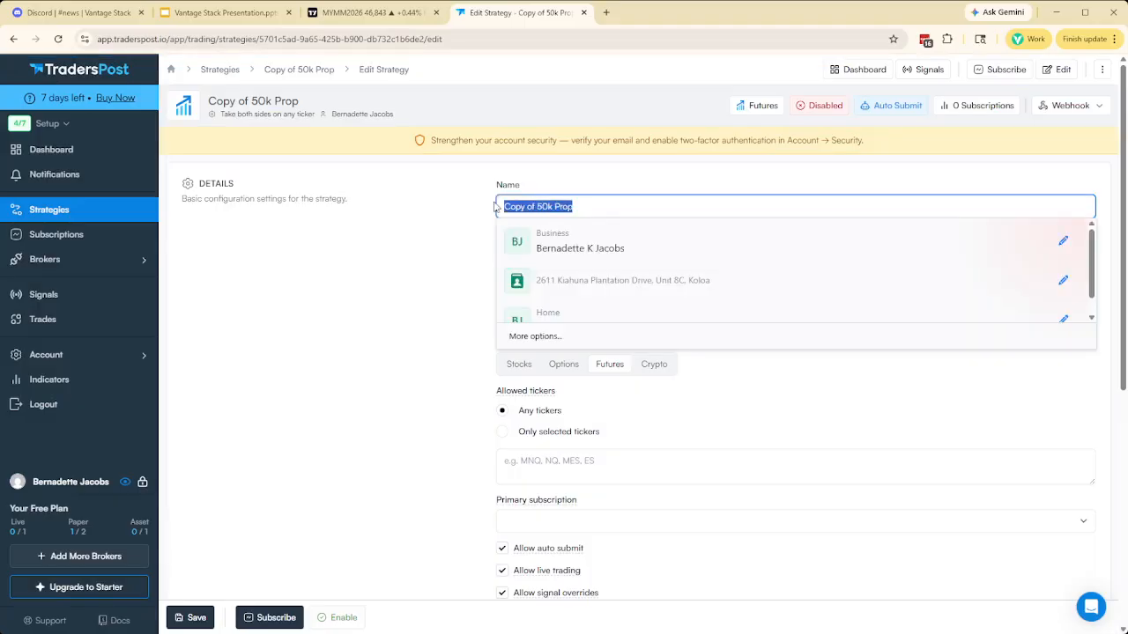
{"action": "type", "text": "70k P"}
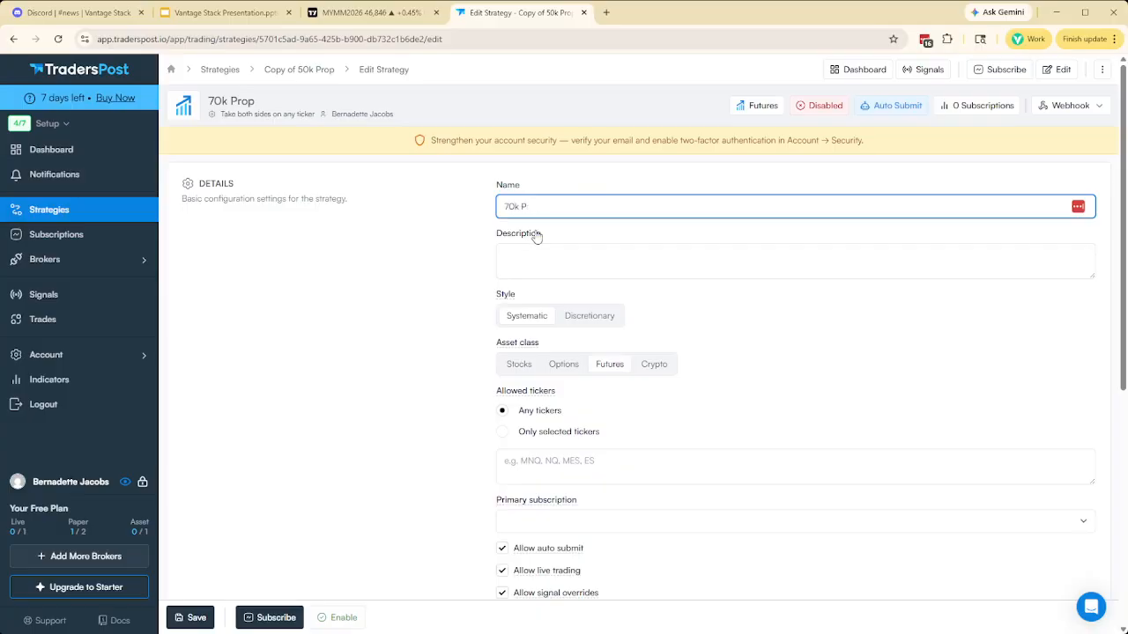
{"action": "key", "text": "BackSpace"}
{"action": "left_click", "coordinate": [501, 251]}
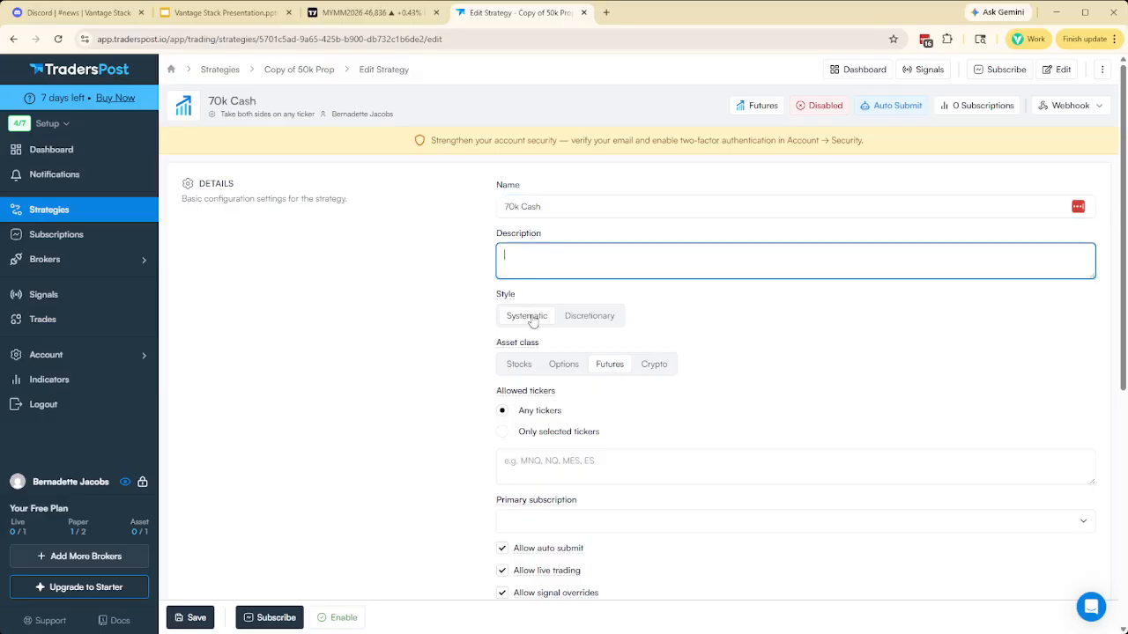
Review the 70k Cash strategy's settings and its subscription defaults, from sides and position size through entry, exit and retry options.
{"action": "scroll", "coordinate": [367, 352], "scroll_direction": "down", "scroll_amount": 2}
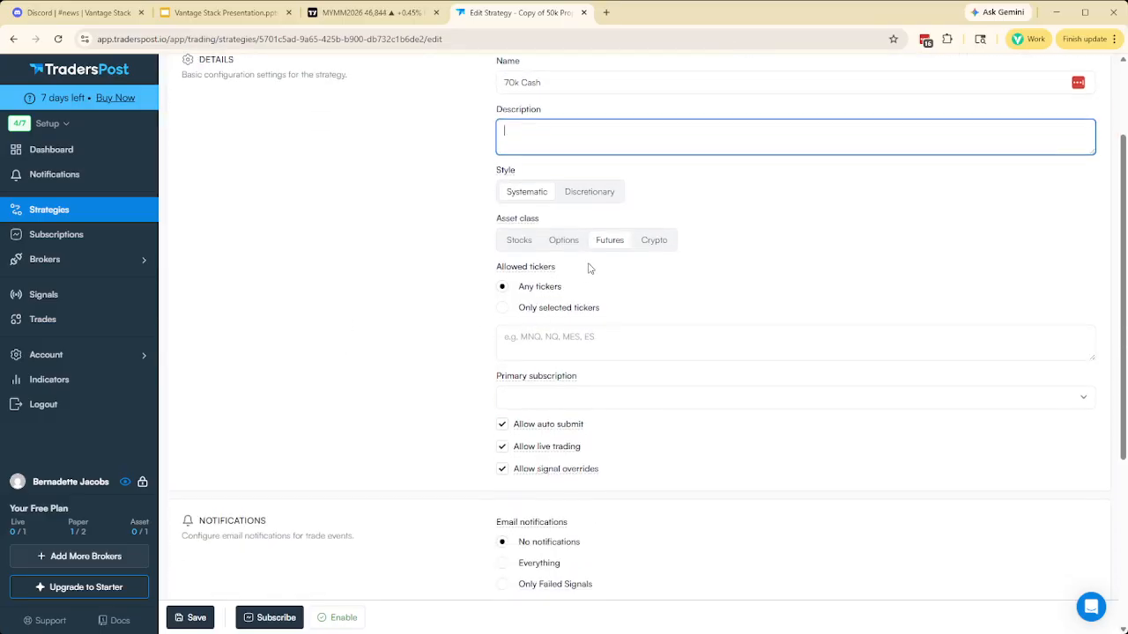
{"action": "scroll", "coordinate": [345, 361], "scroll_direction": "down", "scroll_amount": 3}
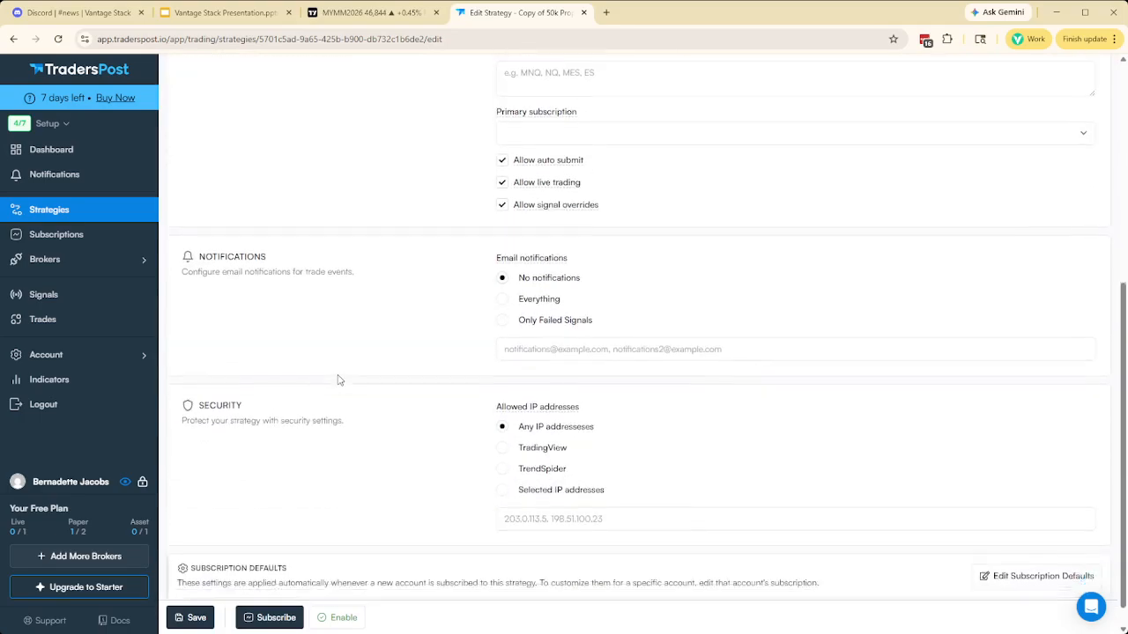
{"action": "scroll", "coordinate": [339, 380], "scroll_direction": "down", "scroll_amount": 1}
{"action": "left_click", "coordinate": [993, 548]}
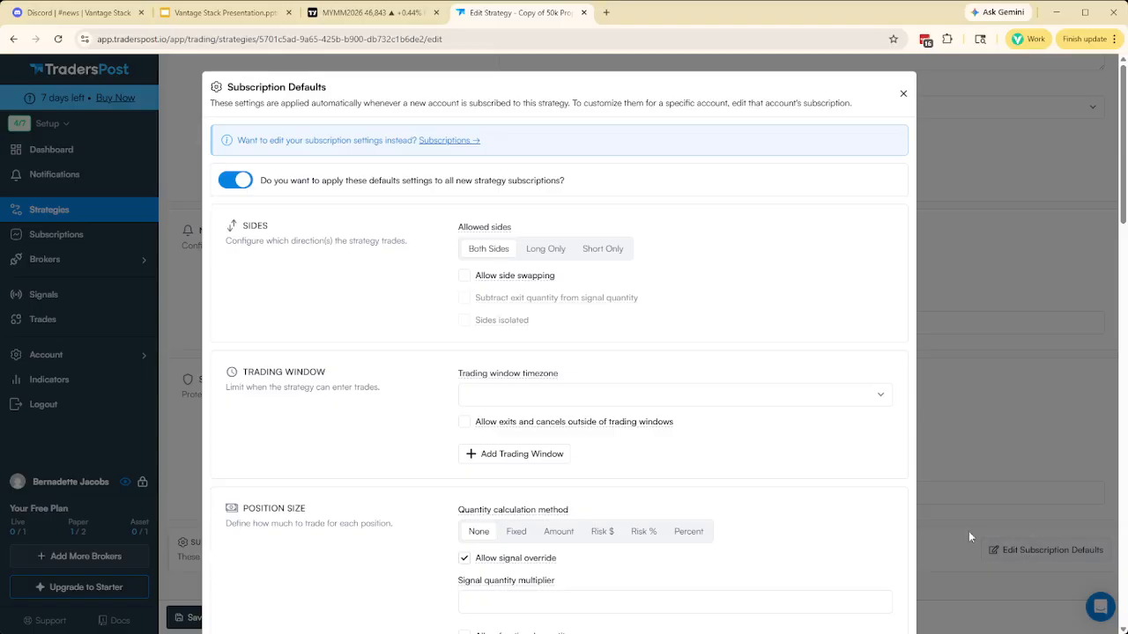
{"action": "scroll", "coordinate": [377, 347], "scroll_direction": "down", "scroll_amount": 6}
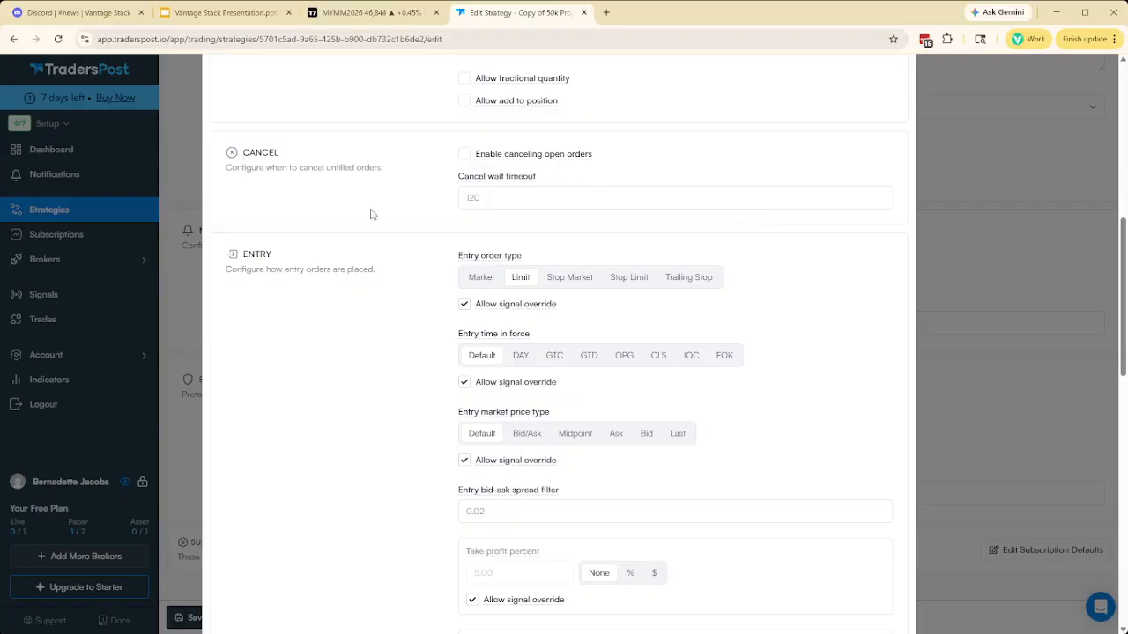
{"action": "scroll", "coordinate": [361, 356], "scroll_direction": "down", "scroll_amount": 10}
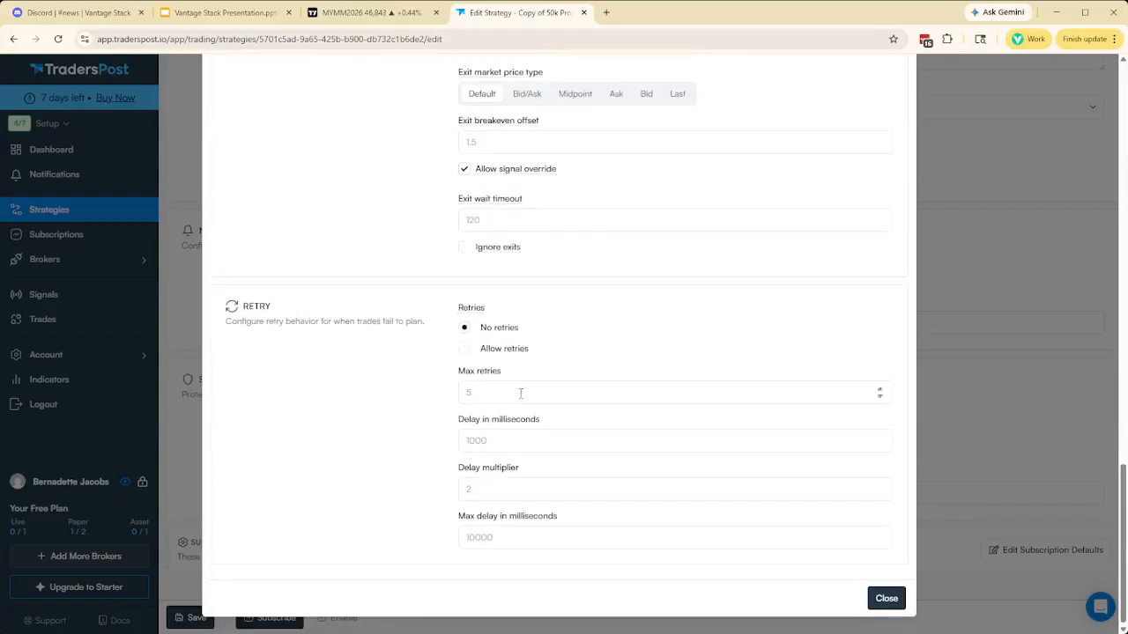
{"action": "left_click", "coordinate": [884, 599]}
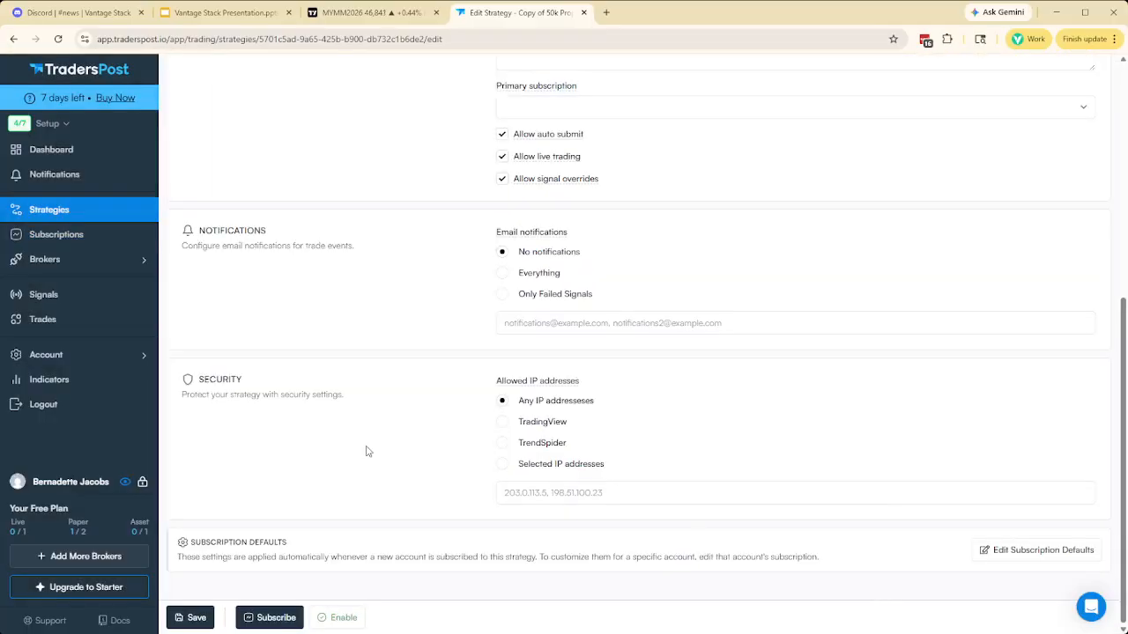
Enable the 70k Cash strategy and save it.
{"action": "scroll", "coordinate": [370, 457], "scroll_direction": "up", "scroll_amount": 5}
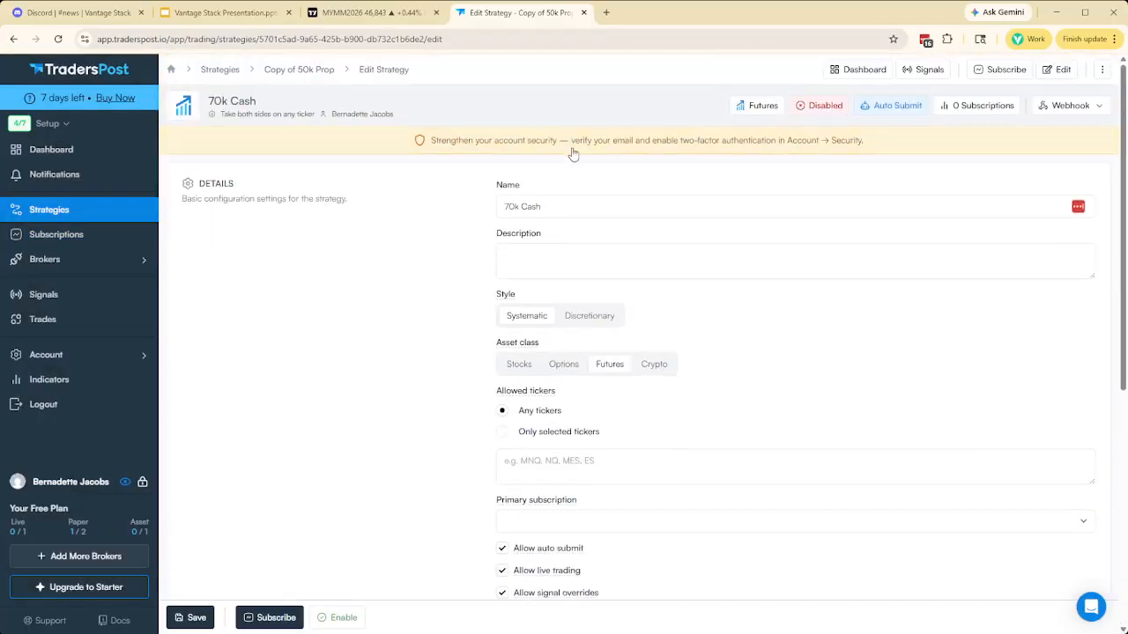
{"action": "left_click", "coordinate": [810, 107]}
{"action": "left_click", "coordinate": [196, 619]}
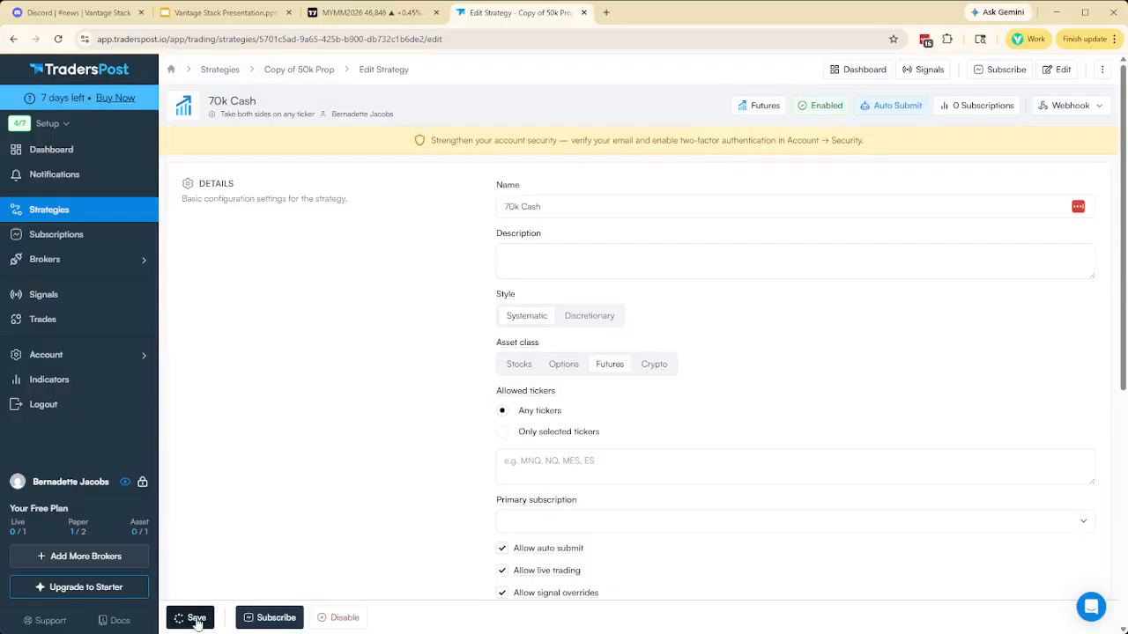
Return to the strategies list and clone the 50k Prop strategy again.
{"action": "left_click", "coordinate": [42, 213]}
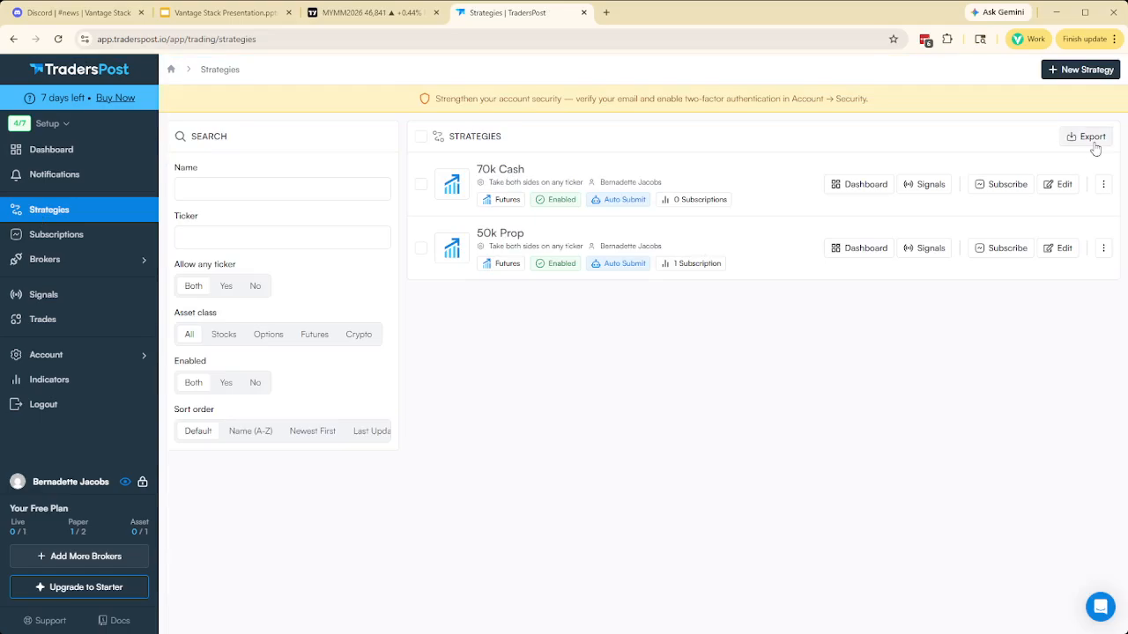
{"action": "left_click", "coordinate": [1104, 248]}
{"action": "left_click", "coordinate": [1054, 326]}
{"action": "left_click", "coordinate": [564, 213]}
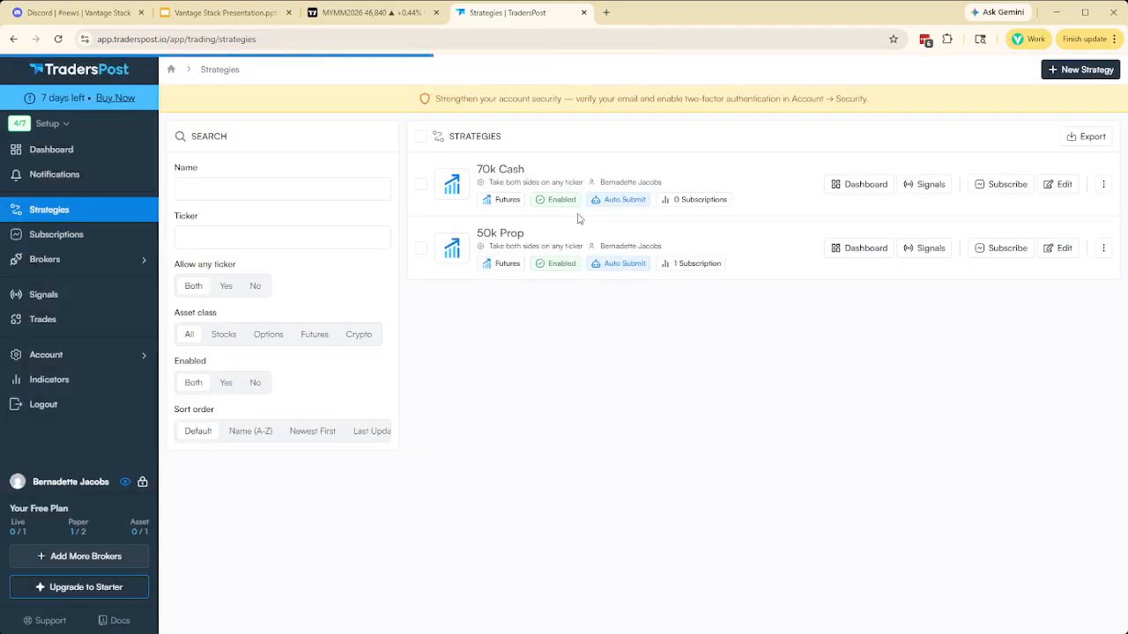
Rename the cloned strategy as 100k Prop.
{"action": "left_click", "coordinate": [586, 209]}
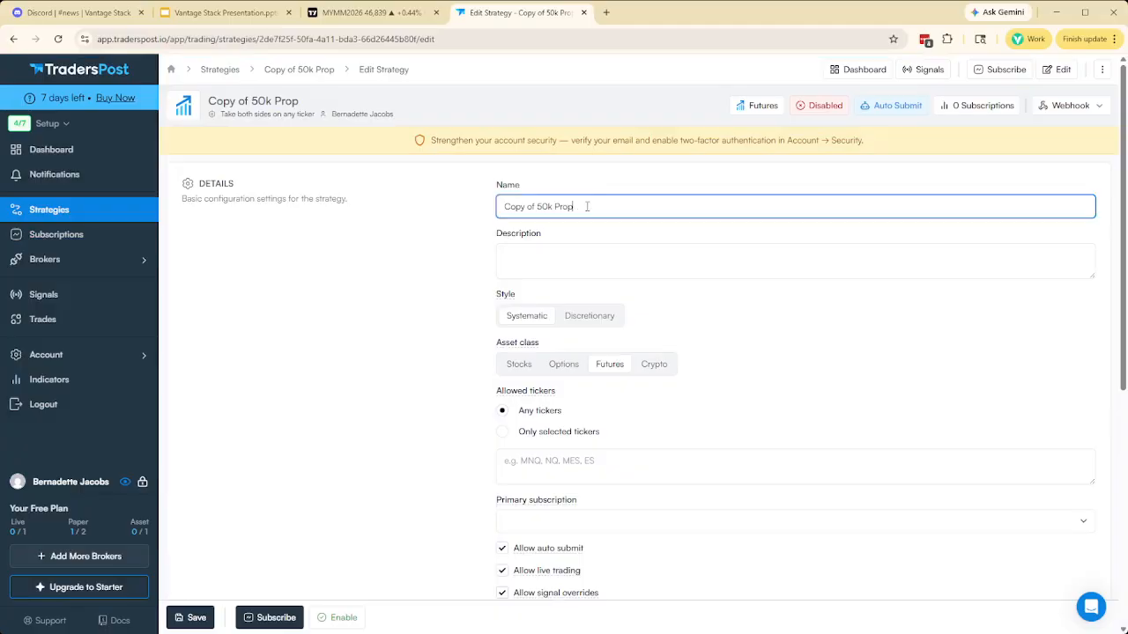
{"action": "left_click_drag", "start_coordinate": [554, 206], "coordinate": [459, 205]}
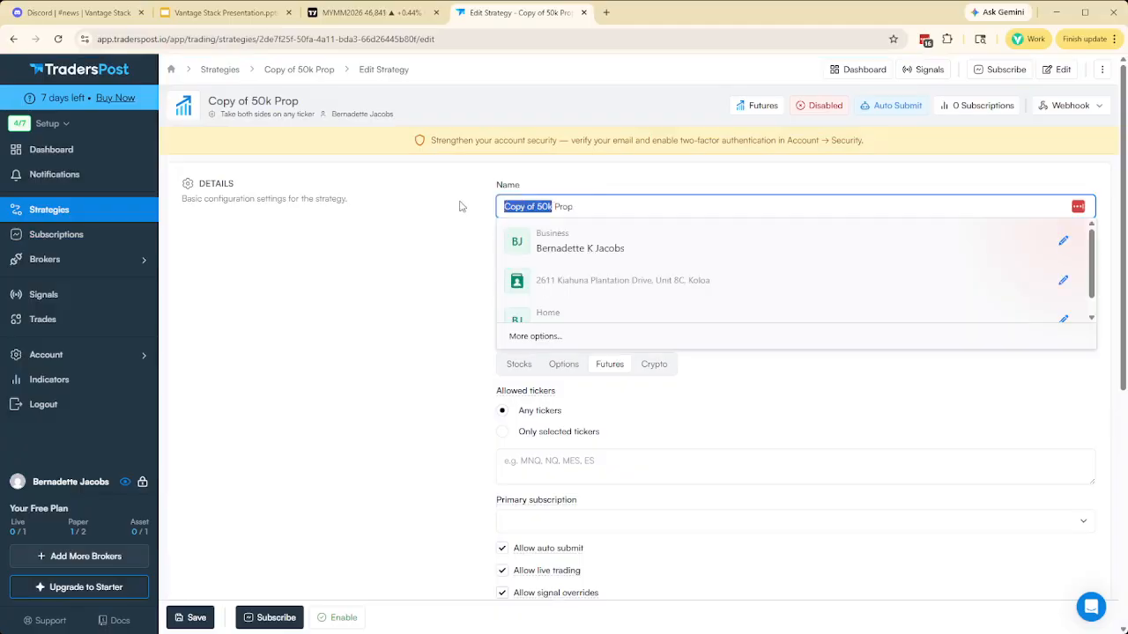
{"action": "type", "text": "100k"}
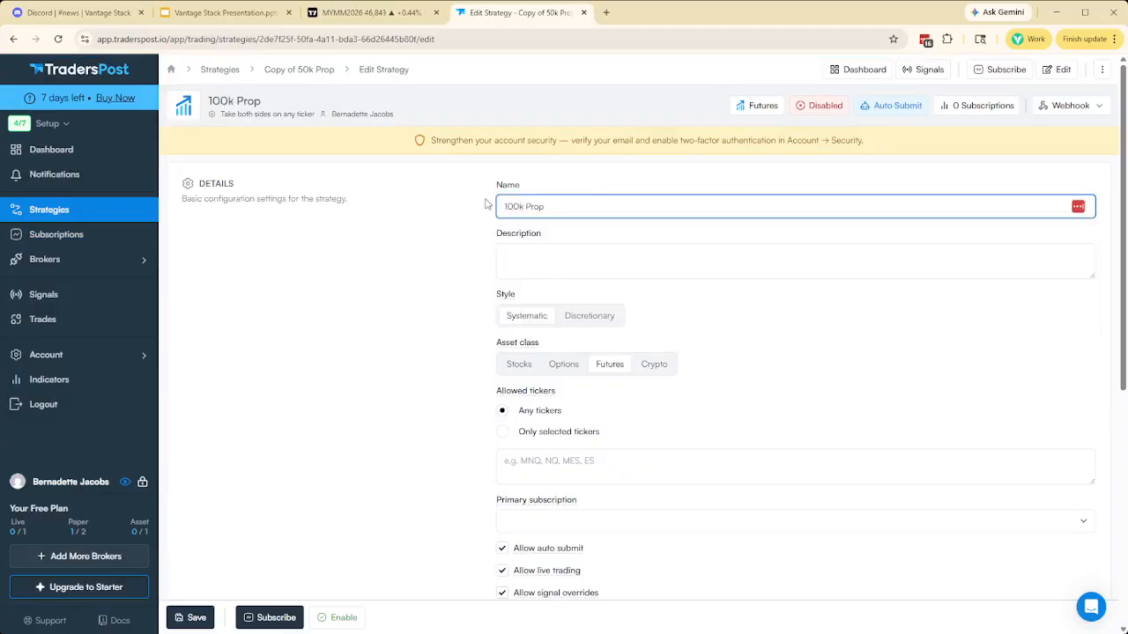
{"action": "left_click", "coordinate": [552, 273]}
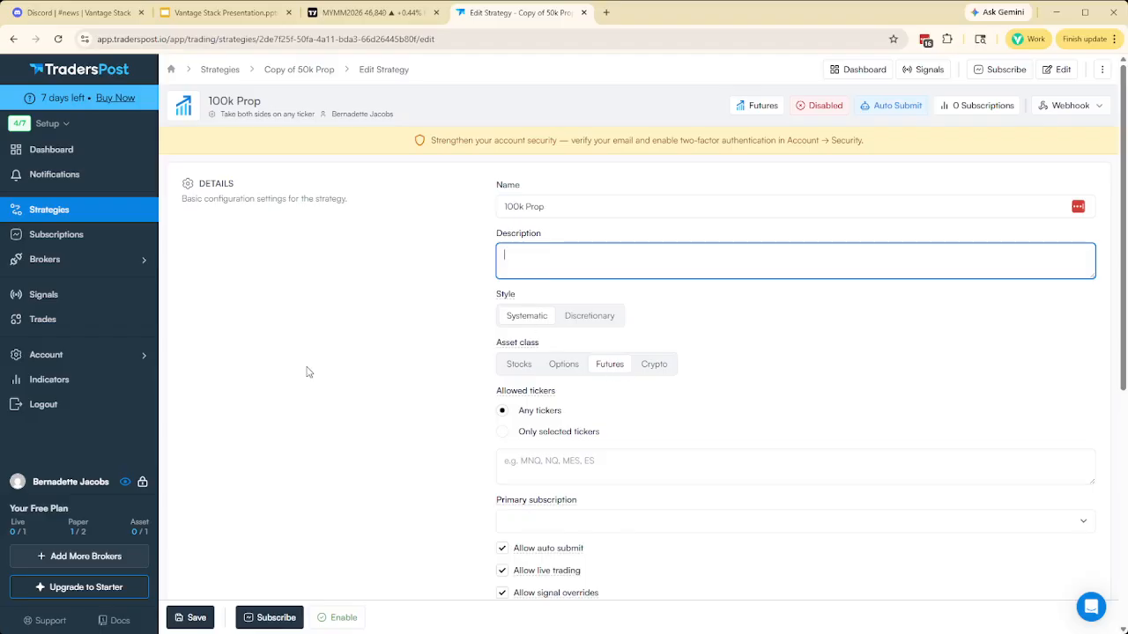
Check the 100k Prop strategy's subscription defaults, enable the strategy and save it.
{"action": "scroll", "coordinate": [352, 388], "scroll_direction": "down", "scroll_amount": 5}
{"action": "left_click", "coordinate": [986, 551]}
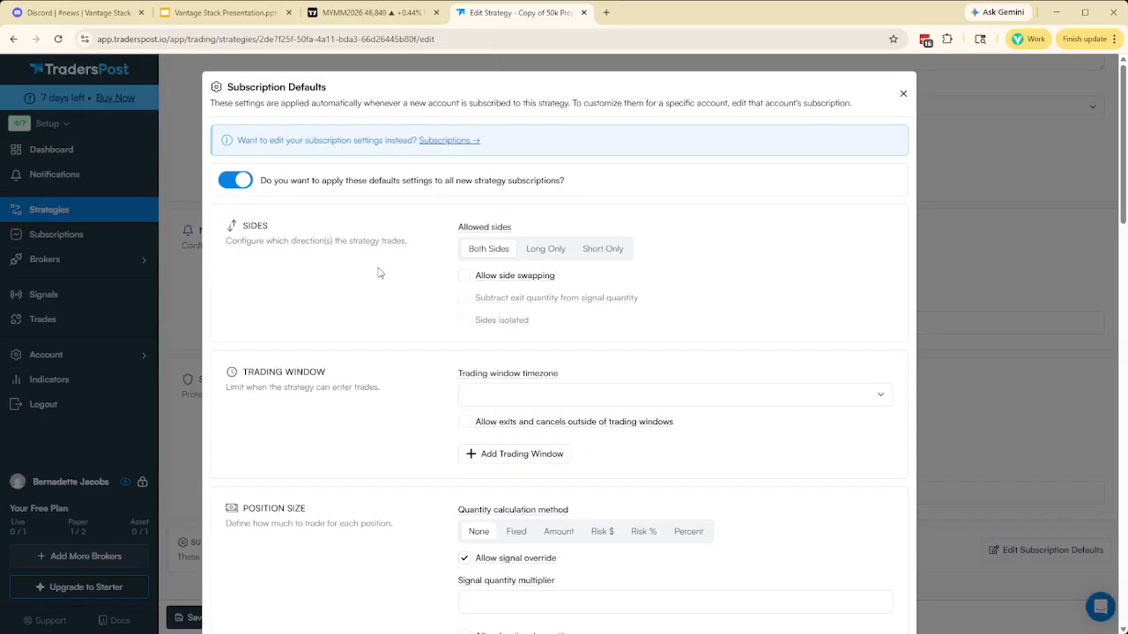
{"action": "scroll", "coordinate": [390, 330], "scroll_direction": "down", "scroll_amount": 15}
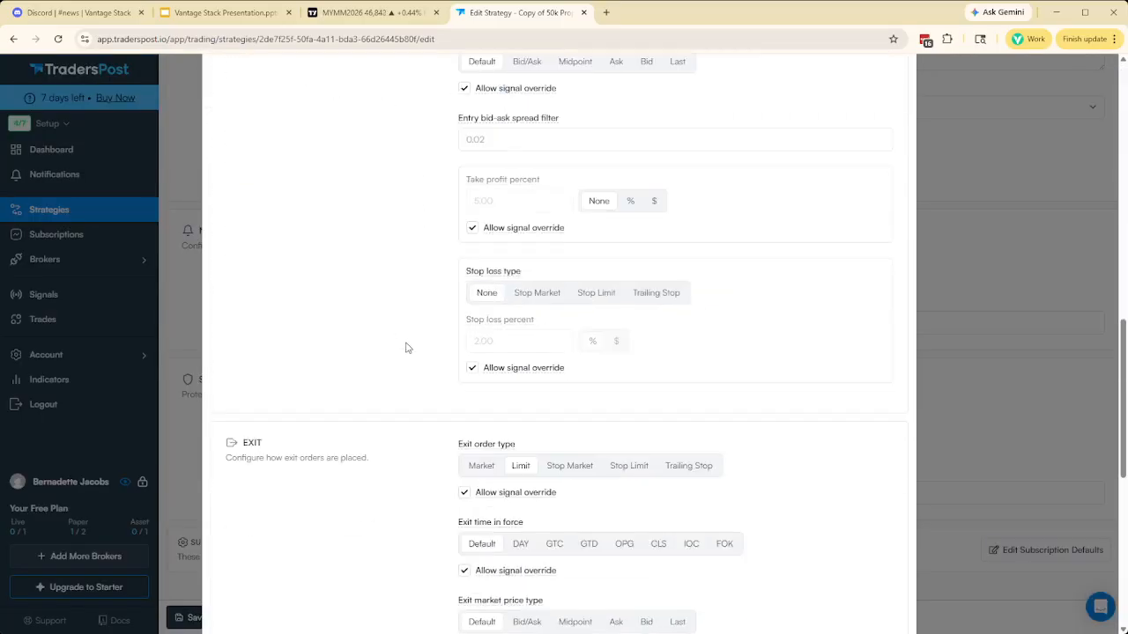
{"action": "left_click", "coordinate": [879, 598]}
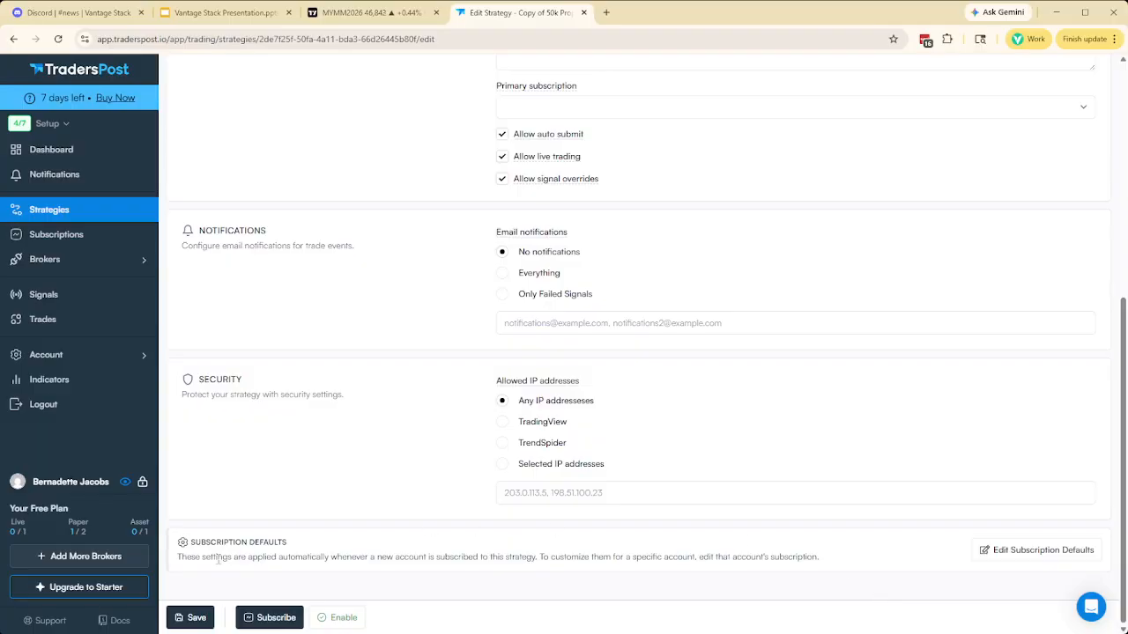
{"action": "scroll", "coordinate": [323, 498], "scroll_direction": "up", "scroll_amount": 5}
{"action": "left_click", "coordinate": [820, 106]}
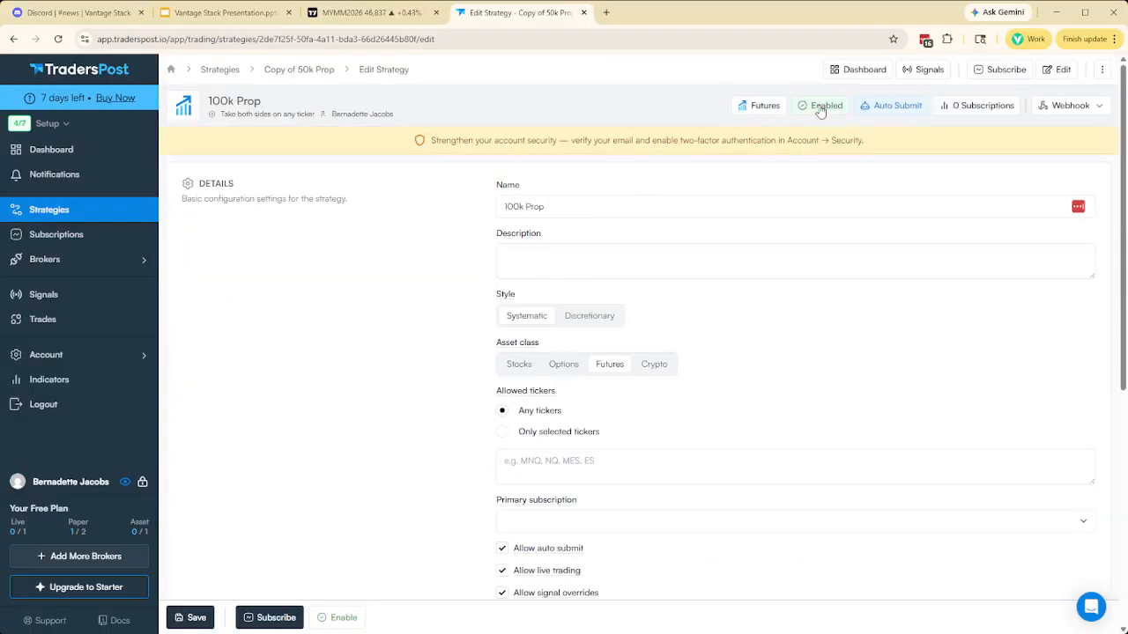
{"action": "left_click", "coordinate": [187, 619]}
{"action": "left_click", "coordinate": [45, 211]}
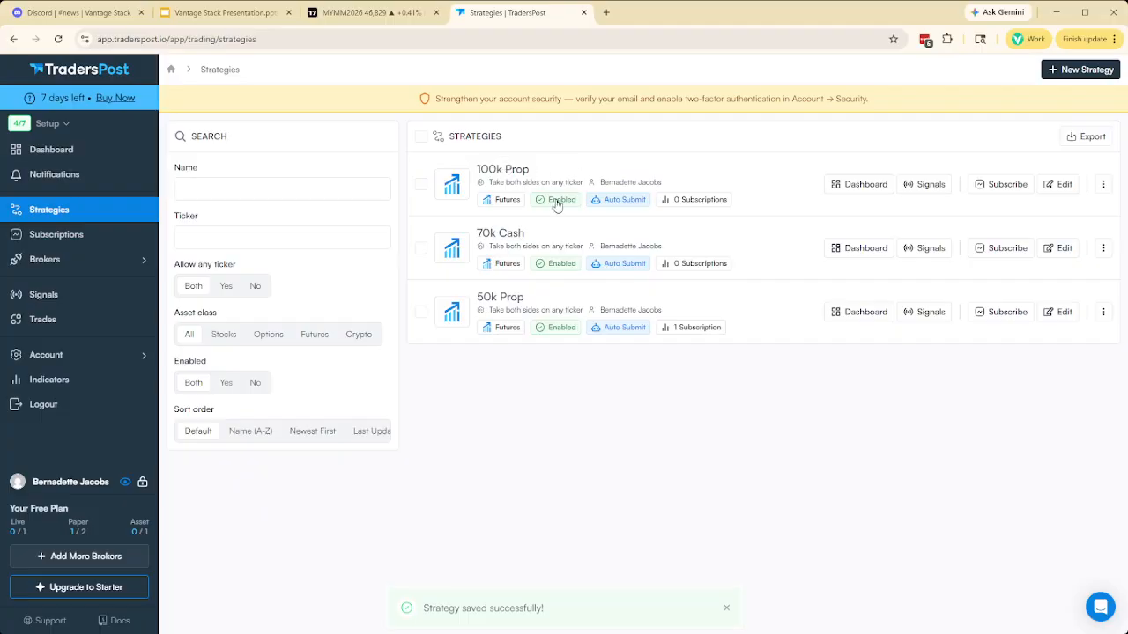
{"action": "left_click", "coordinate": [557, 201]}
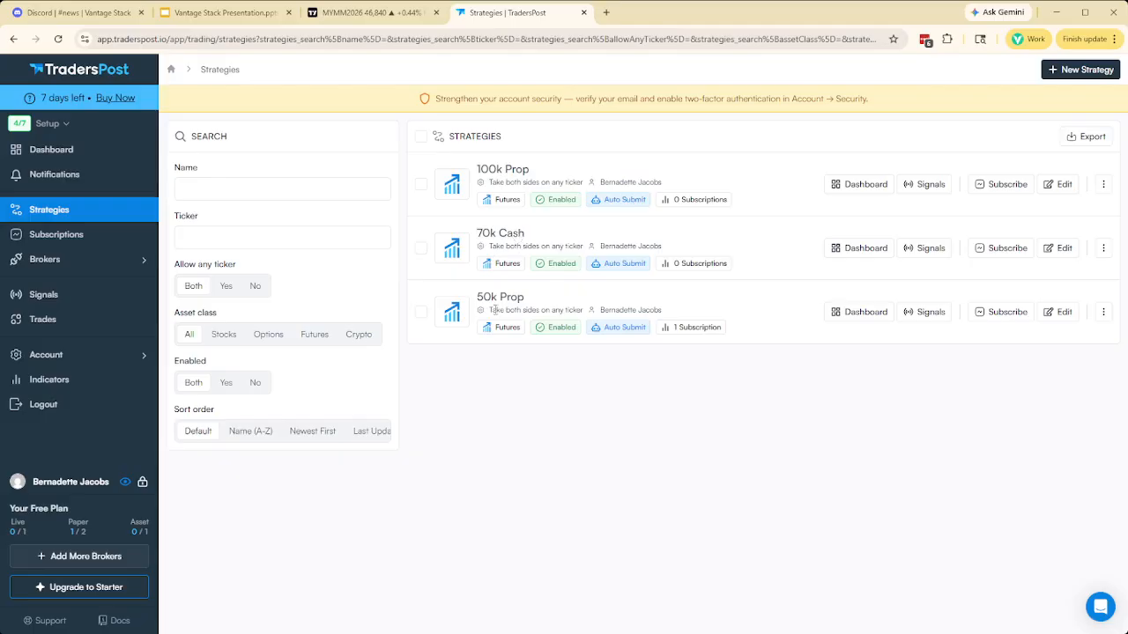
Clone the 50k Prop #1 subscription.
{"action": "left_click", "coordinate": [62, 241]}
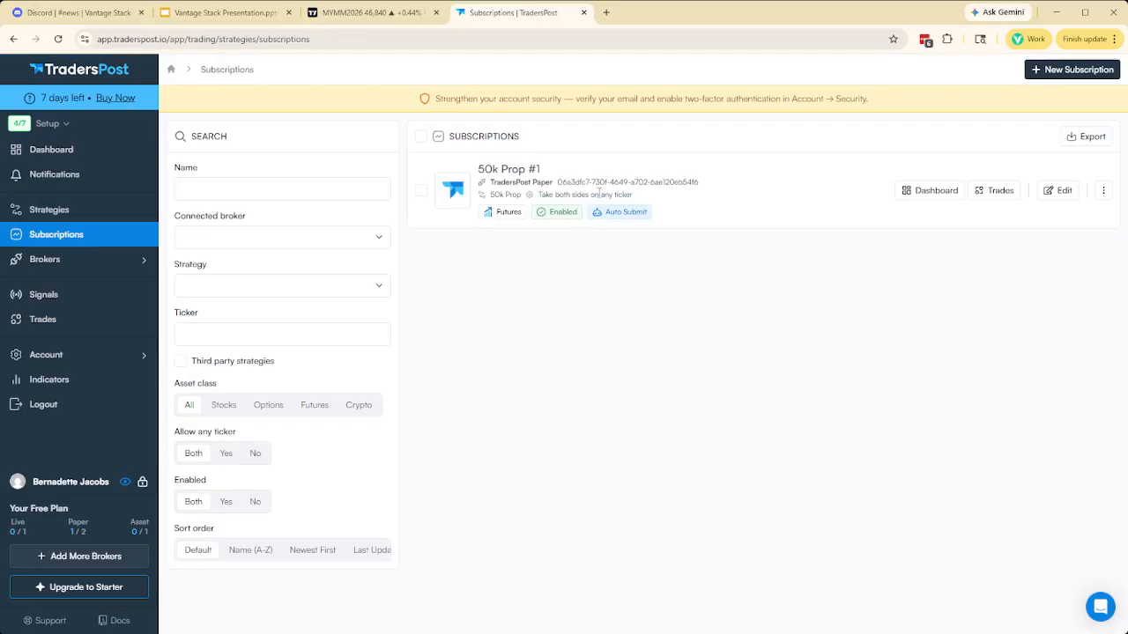
{"action": "left_click", "coordinate": [1104, 193]}
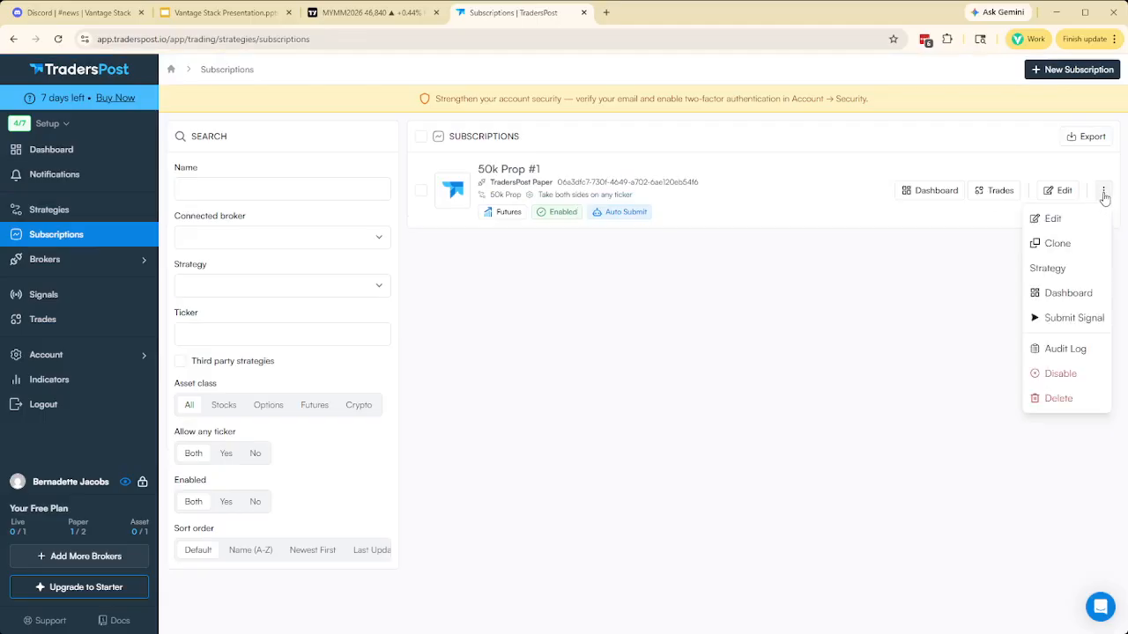
{"action": "left_click", "coordinate": [1058, 245]}
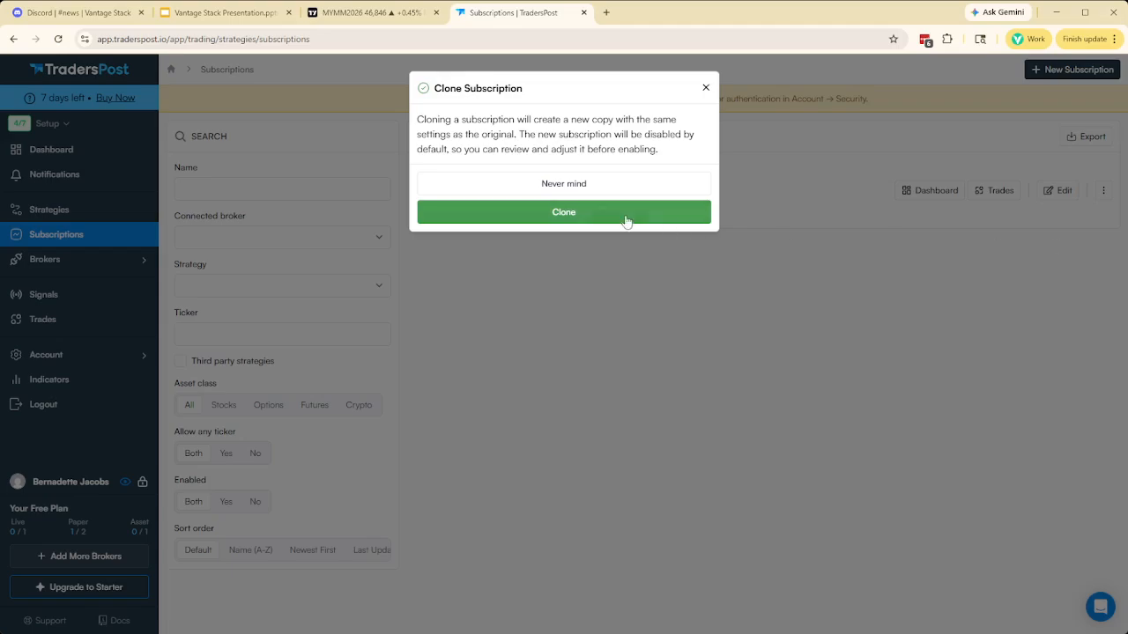
{"action": "left_click", "coordinate": [561, 218]}
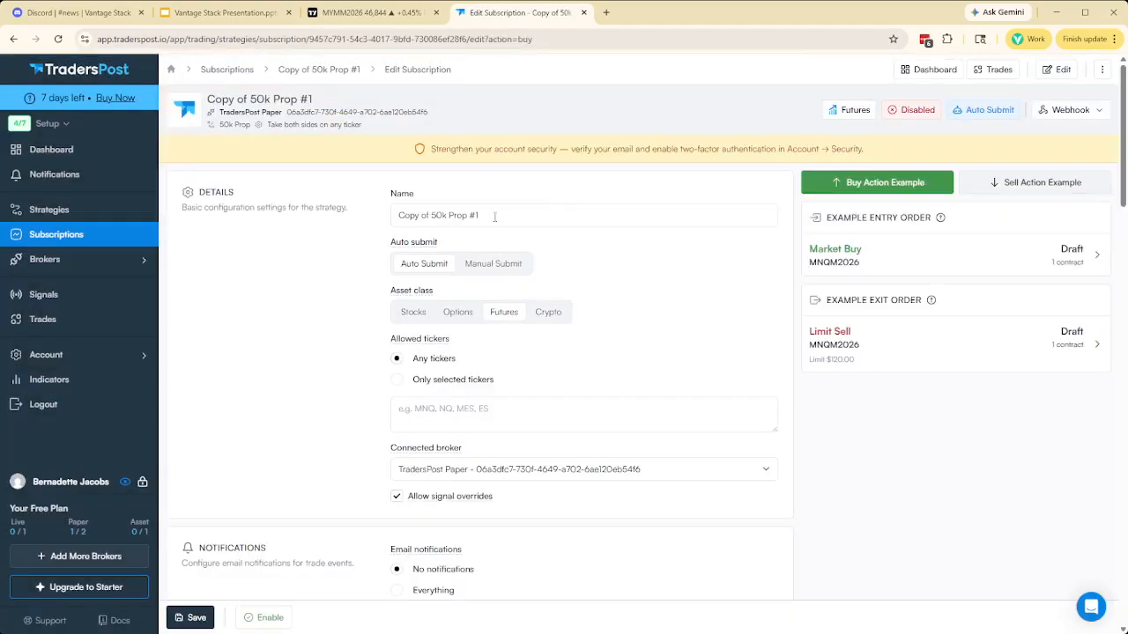
Rename the cloned subscription as 50k Prop #2 and check its connected broker selection.
{"action": "left_click_drag", "start_coordinate": [435, 216], "coordinate": [389, 220]}
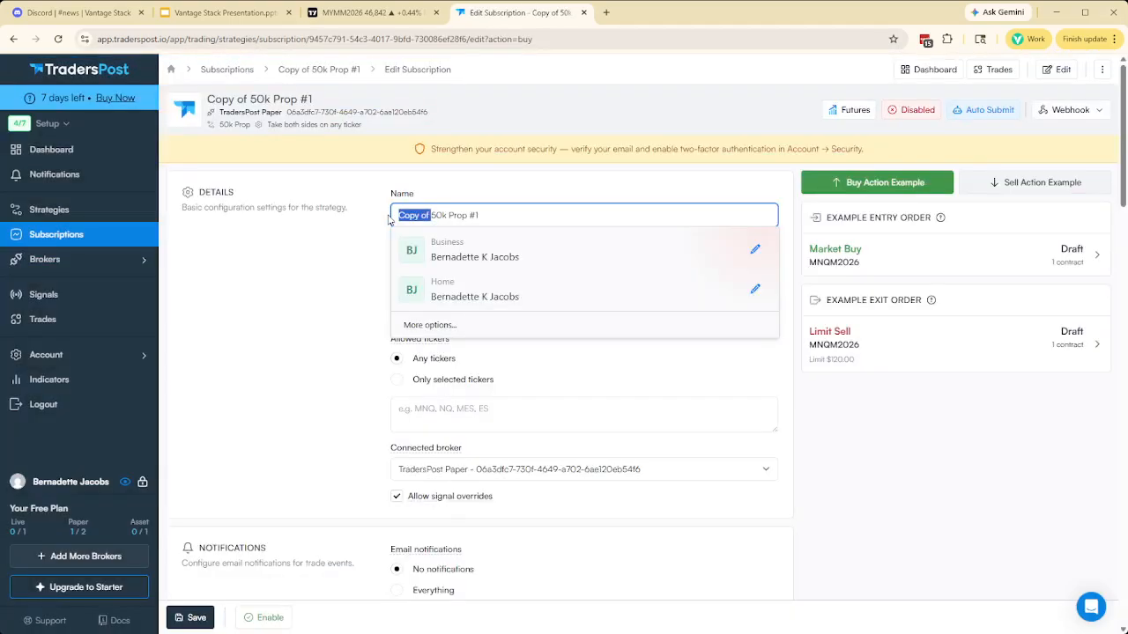
{"action": "key", "text": "BackSpace"}
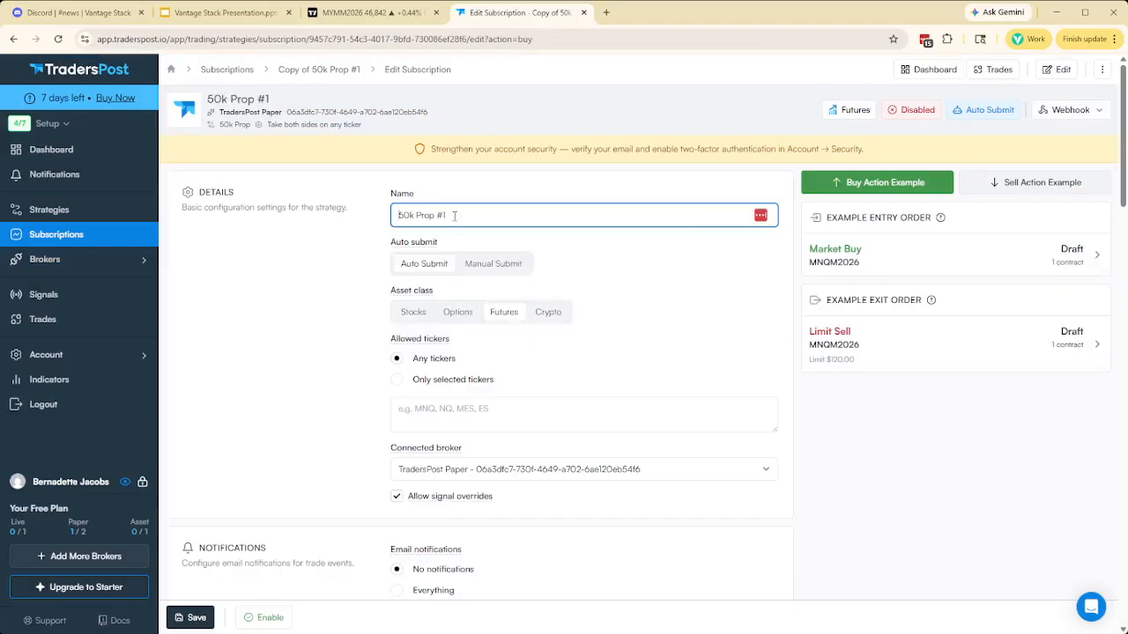
{"action": "type", "text": "2"}
{"action": "left_click", "coordinate": [439, 476]}
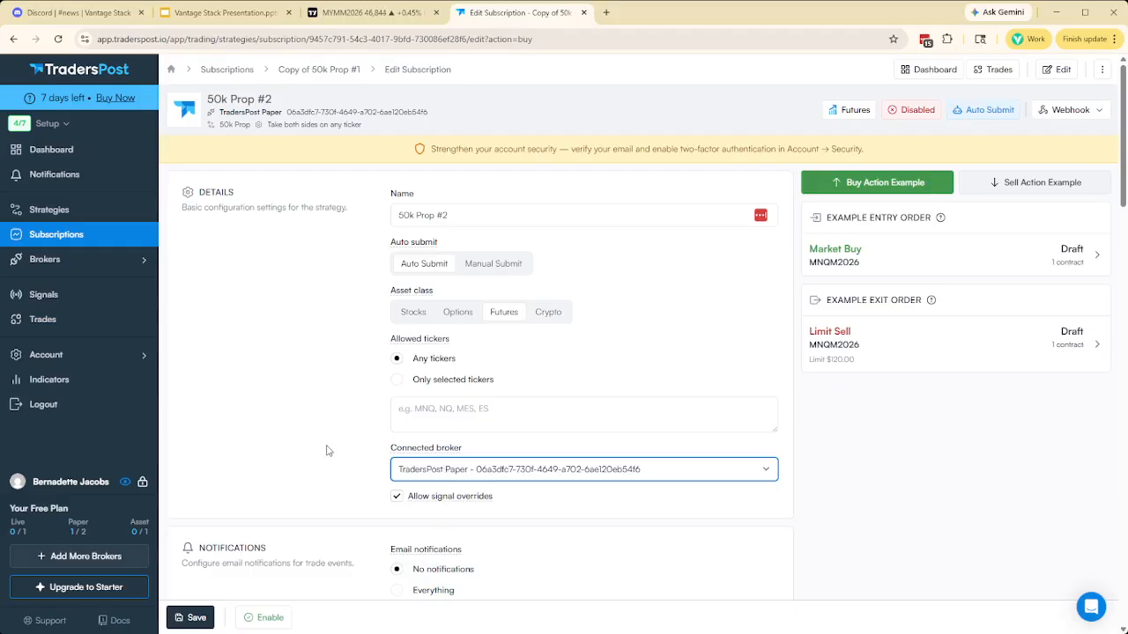
Try the status and submit modes of the 50k Prop #2 subscription, leaving it enabled with Auto Submit.
{"action": "left_click", "coordinate": [916, 111]}
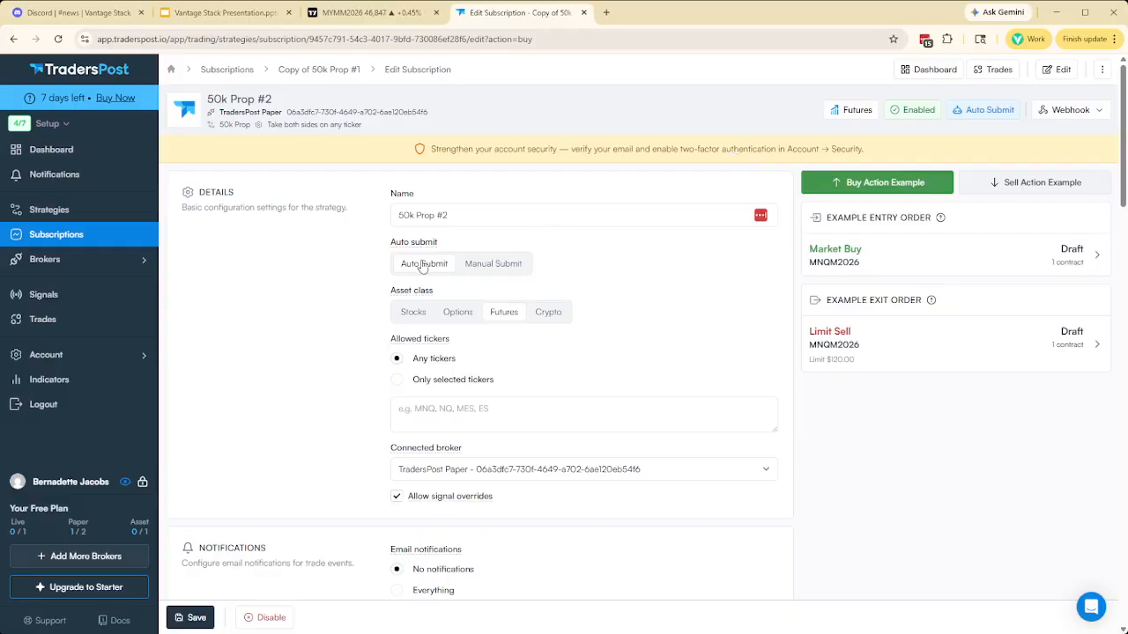
{"action": "left_click", "coordinate": [908, 109]}
{"action": "left_click", "coordinate": [496, 265]}
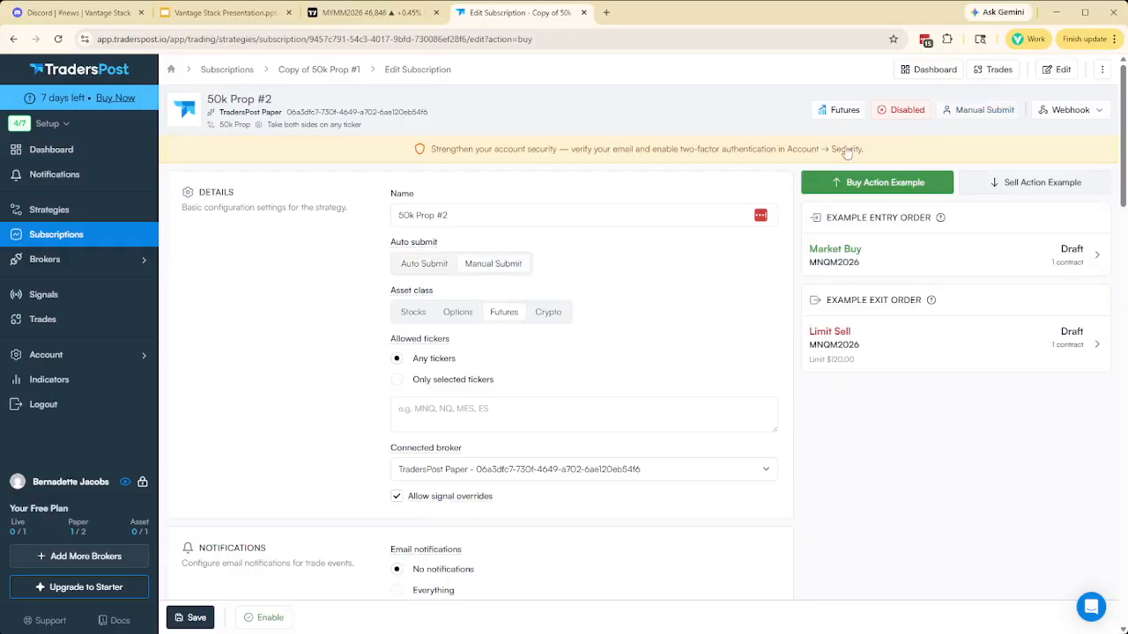
{"action": "left_click", "coordinate": [898, 114]}
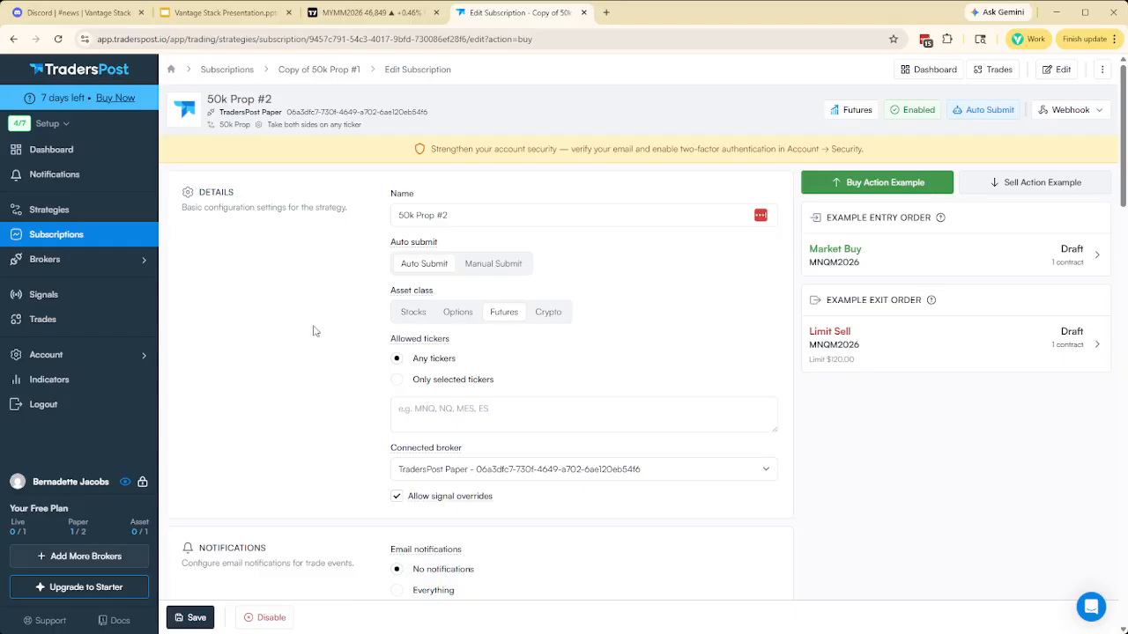
Review the 50k Prop #2 subscription's notification, sides, trading window, position size, cancel and entry settings, and save it.
{"action": "scroll", "coordinate": [314, 330], "scroll_direction": "down", "scroll_amount": 5}
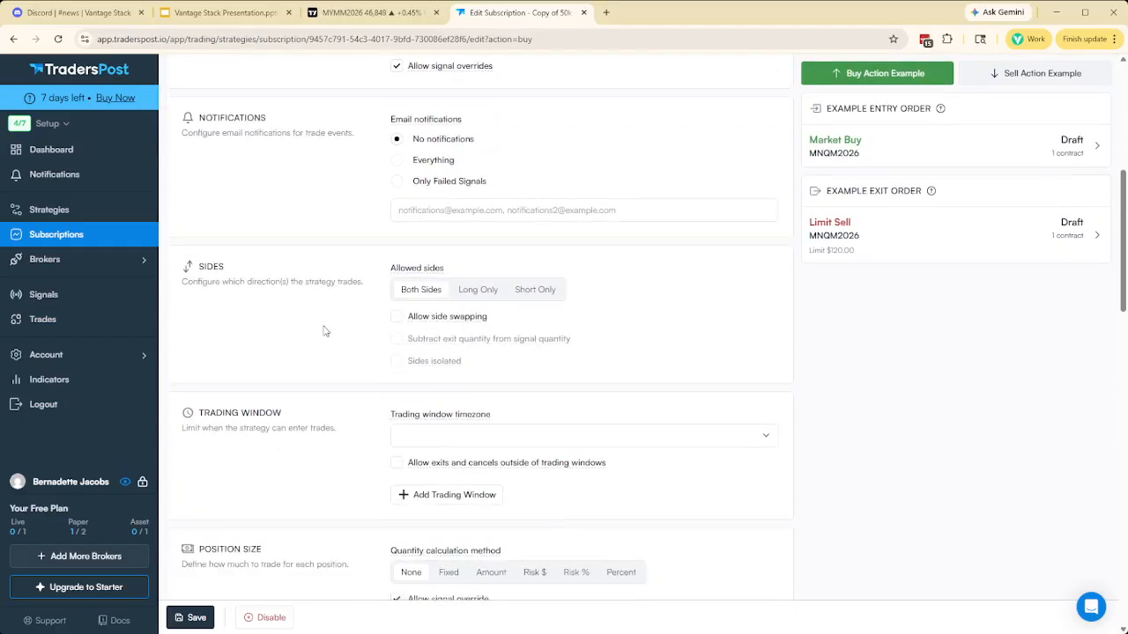
{"action": "scroll", "coordinate": [328, 350], "scroll_direction": "down", "scroll_amount": 4}
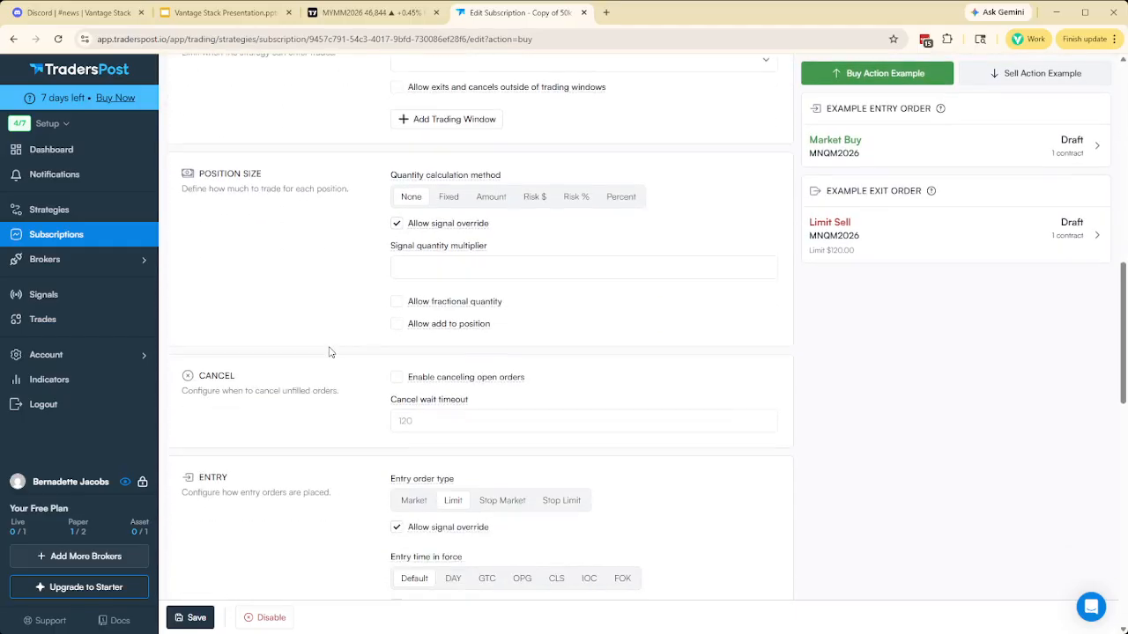
{"action": "scroll", "coordinate": [329, 352], "scroll_direction": "down", "scroll_amount": 2}
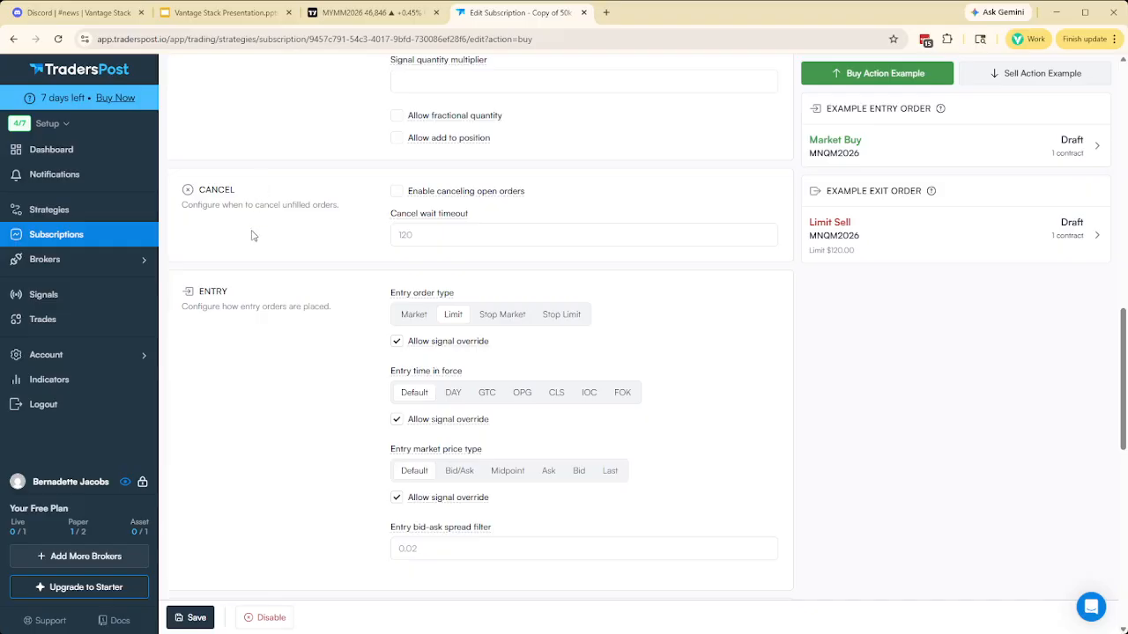
{"action": "scroll", "coordinate": [271, 372], "scroll_direction": "up", "scroll_amount": 10}
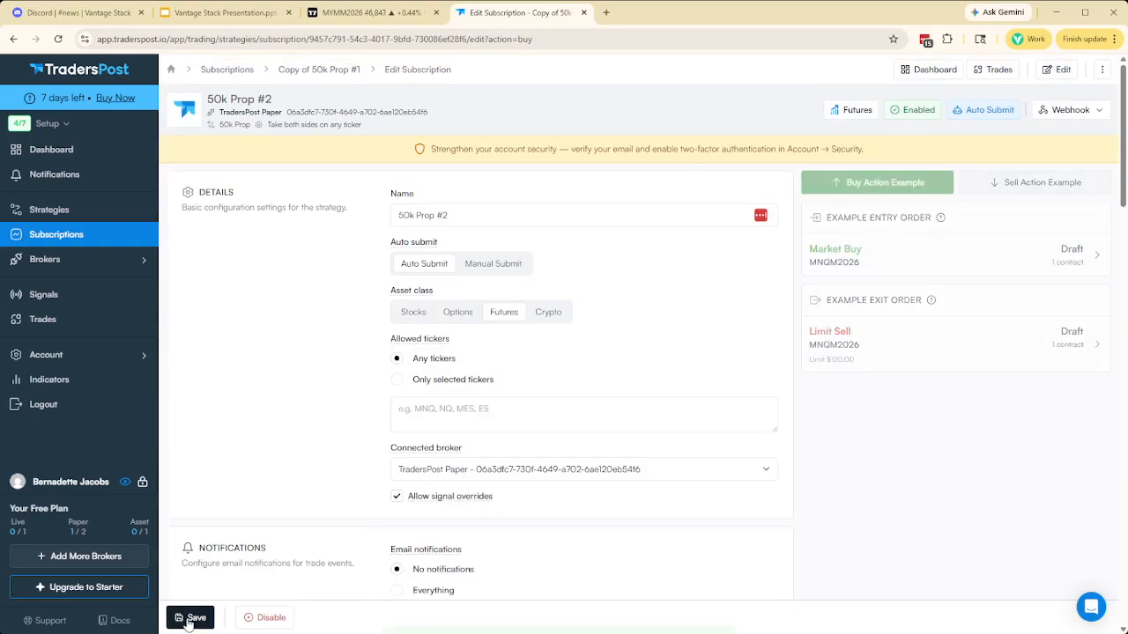
Create a new subscription connecting the 70k Cash strategy to the TradersPost Paper broker.
{"action": "left_click", "coordinate": [41, 213]}
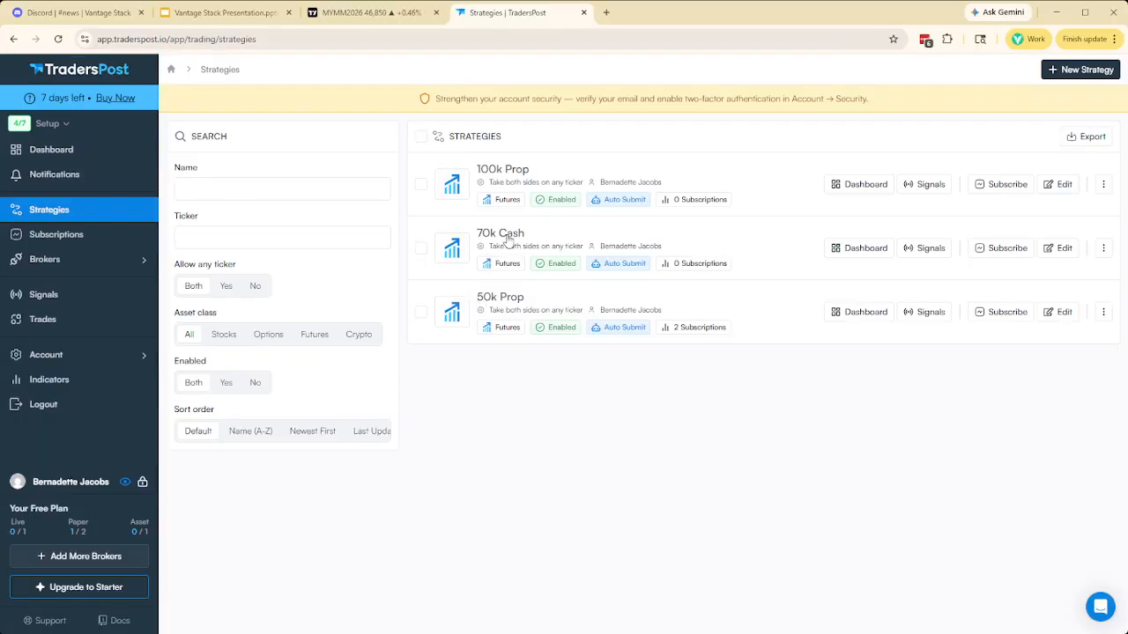
{"action": "left_click", "coordinate": [55, 237]}
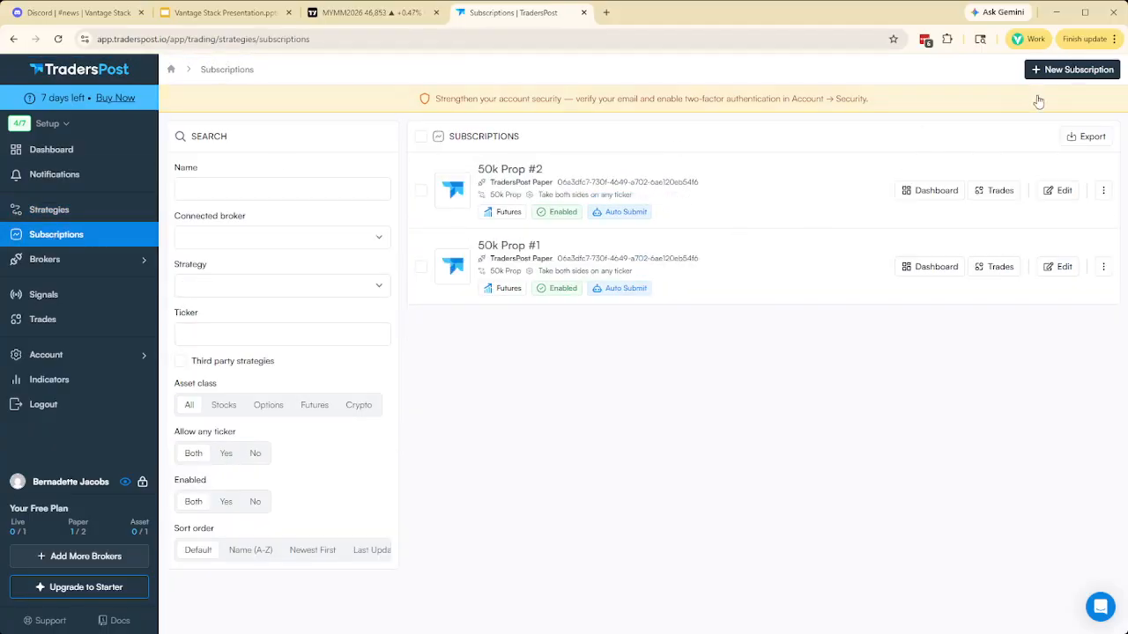
{"action": "left_click", "coordinate": [1059, 71]}
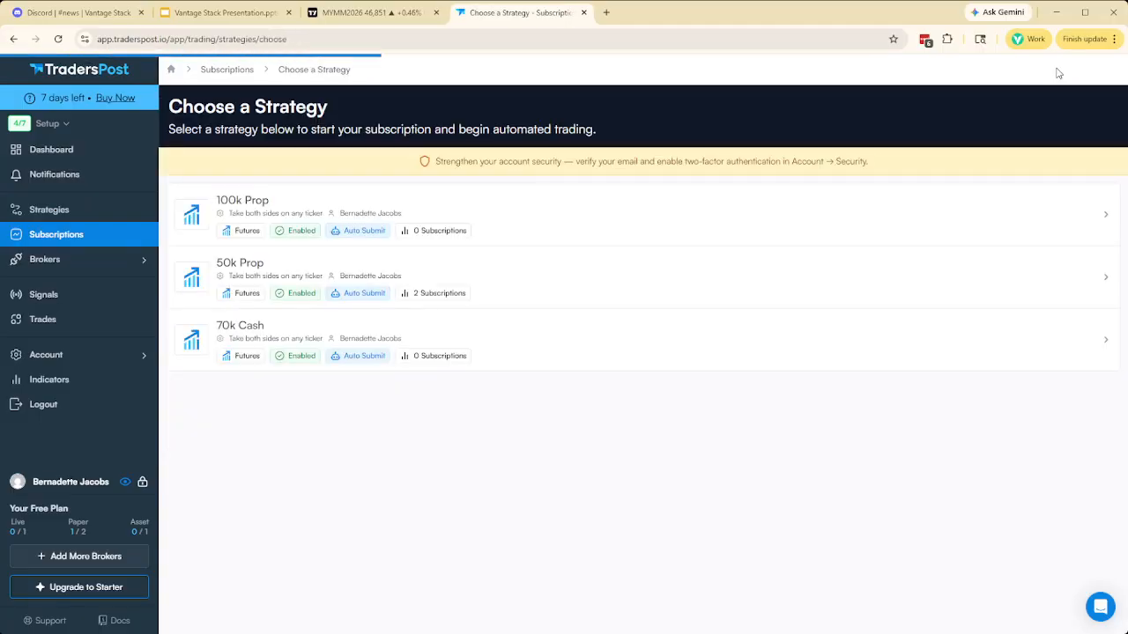
{"action": "left_click", "coordinate": [240, 331]}
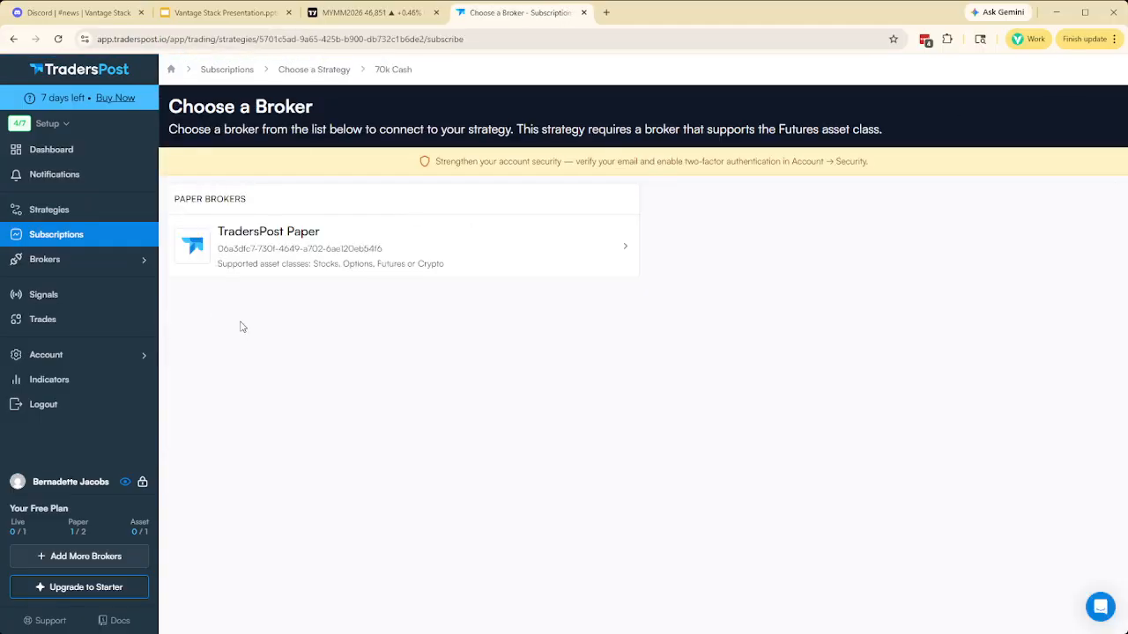
{"action": "left_click", "coordinate": [279, 251]}
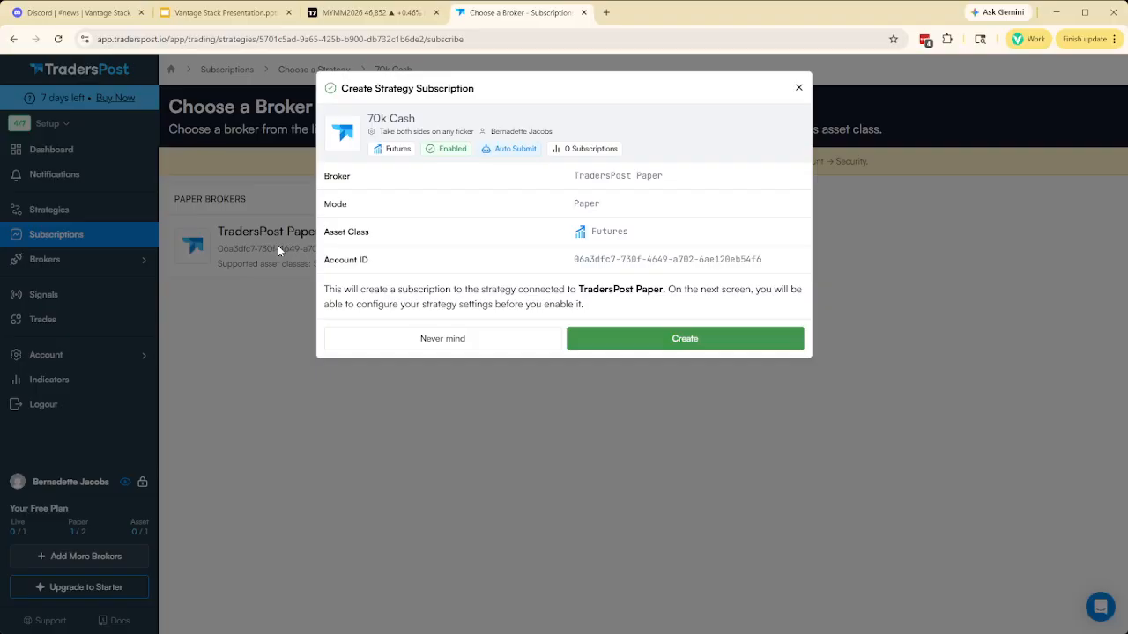
{"action": "left_click", "coordinate": [649, 340]}
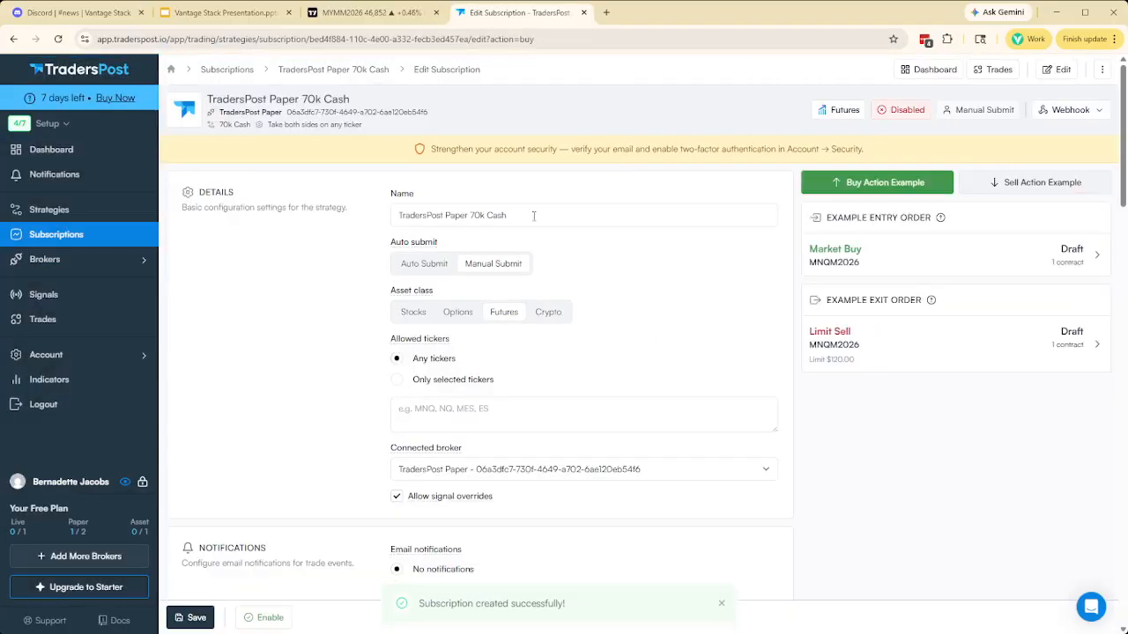
Rename the new subscription as 70k Cash and set it to enabled with Auto Submit.
{"action": "left_click_drag", "start_coordinate": [467, 215], "coordinate": [385, 219]}
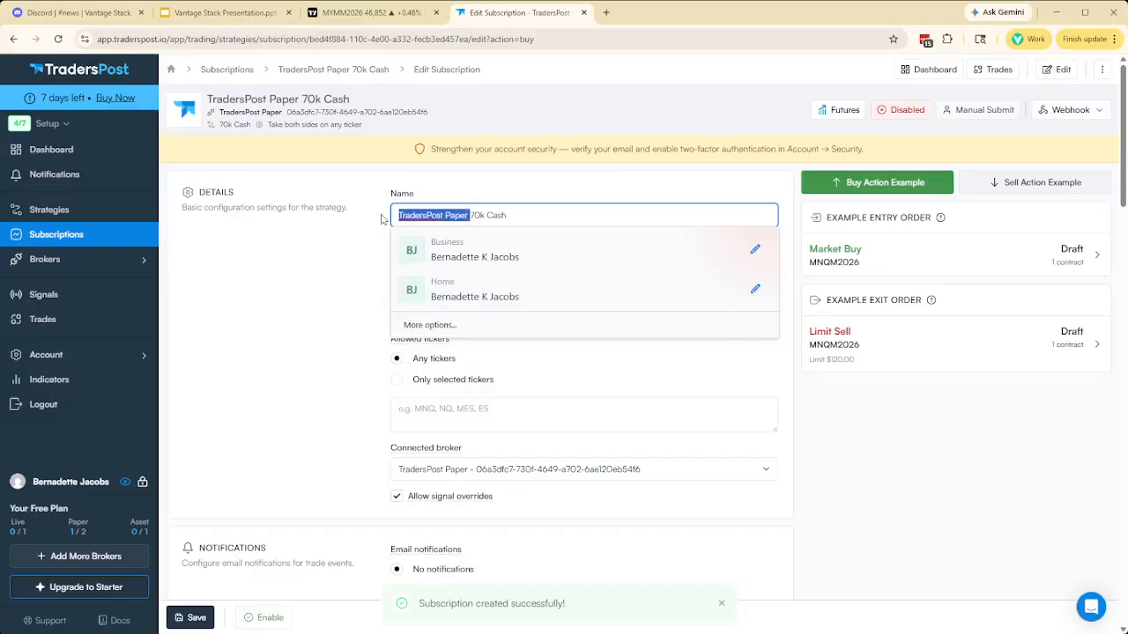
{"action": "key", "text": "BackSpace"}
{"action": "left_click", "coordinate": [462, 476]}
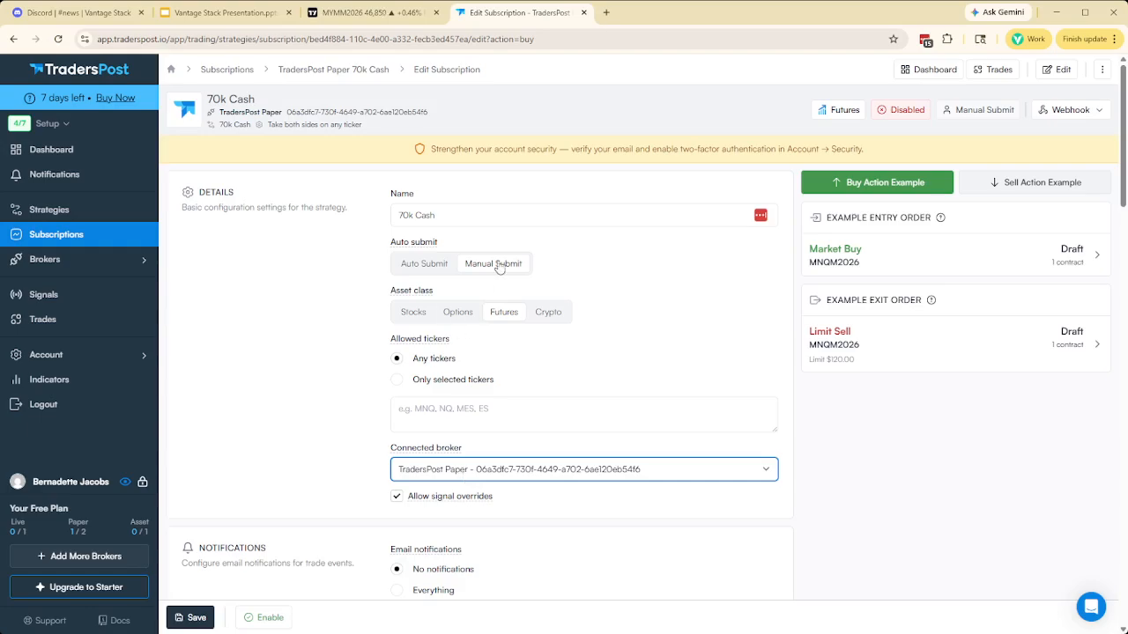
{"action": "left_click", "coordinate": [899, 110]}
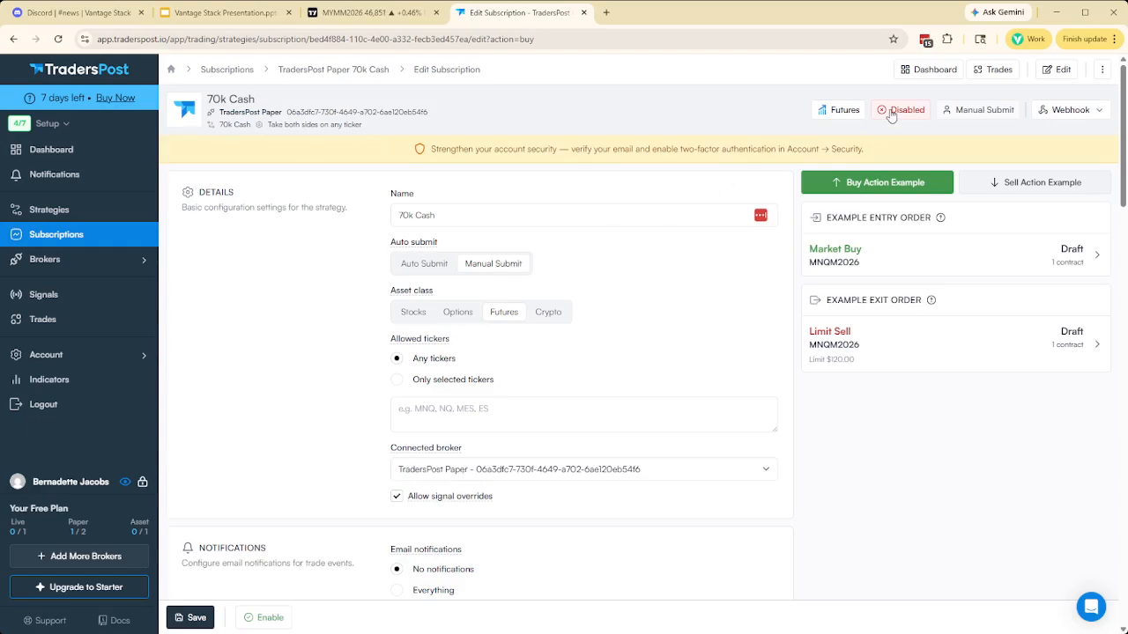
{"action": "left_click", "coordinate": [414, 268]}
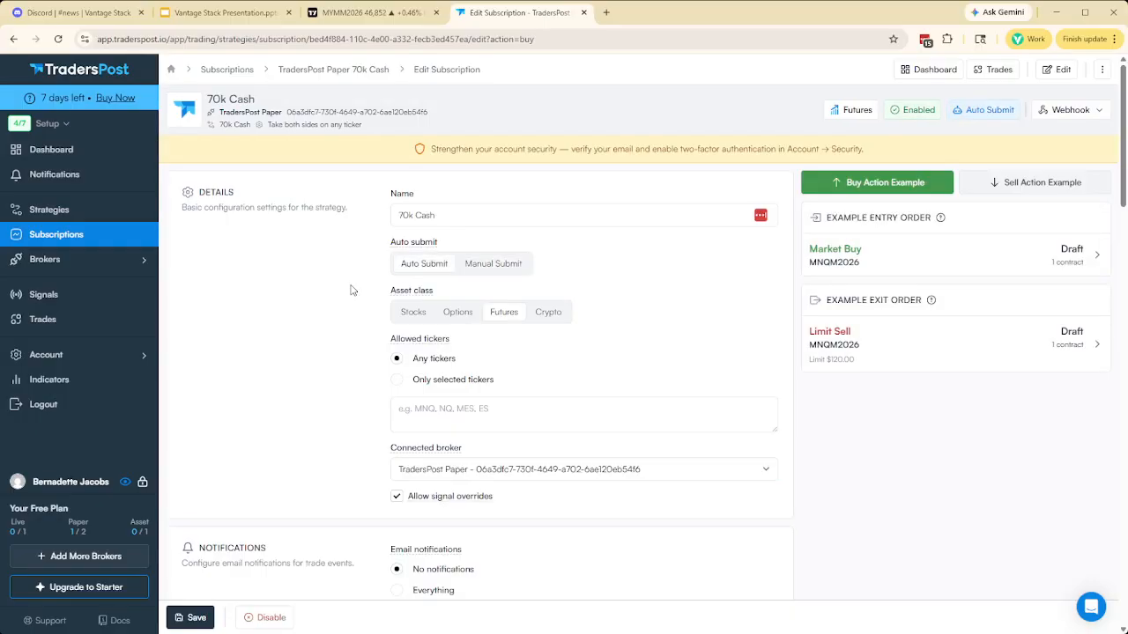
Review the 70k Cash subscription's notification, sides, trading window, position size, entry and exit settings, and save it.
{"action": "scroll", "coordinate": [269, 423], "scroll_direction": "down", "scroll_amount": 4}
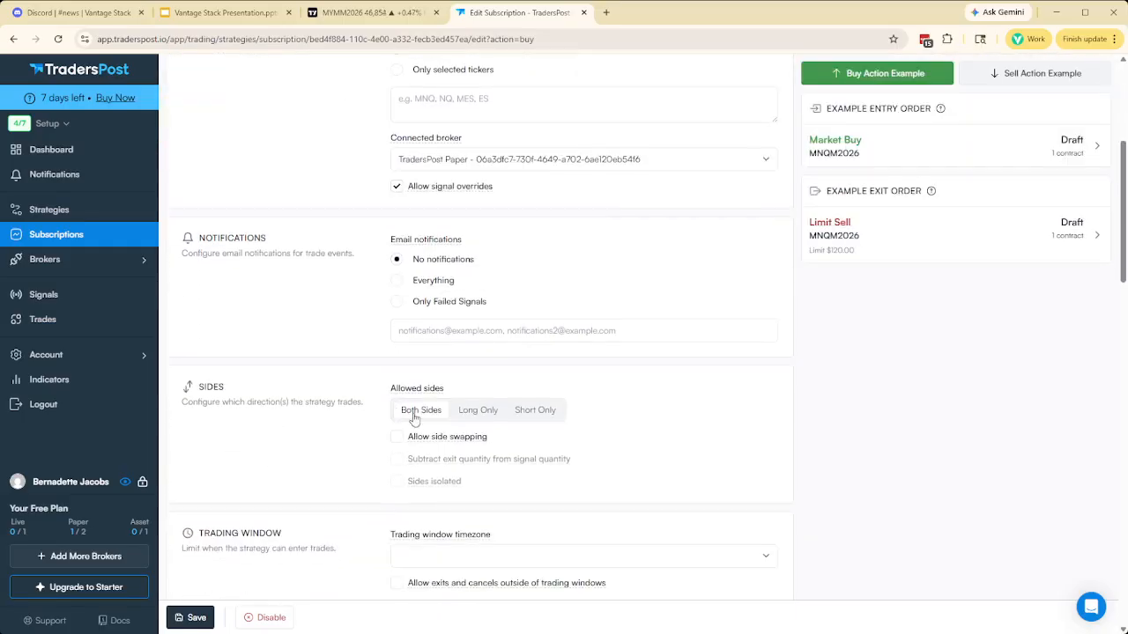
{"action": "scroll", "coordinate": [307, 456], "scroll_direction": "down", "scroll_amount": 6}
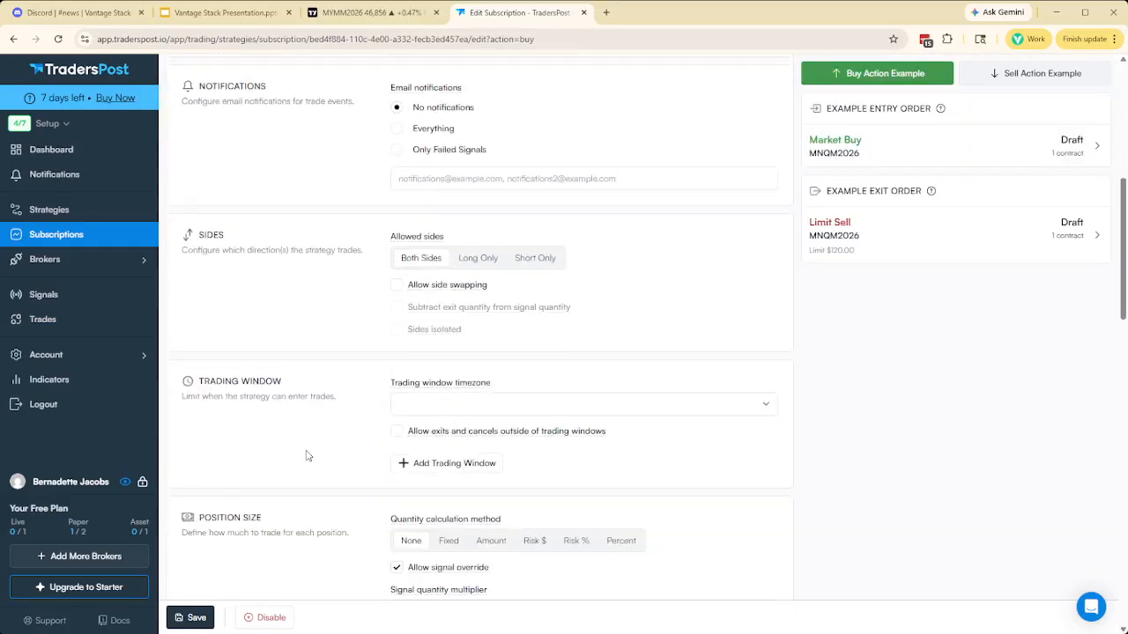
{"action": "scroll", "coordinate": [308, 456], "scroll_direction": "down", "scroll_amount": 10}
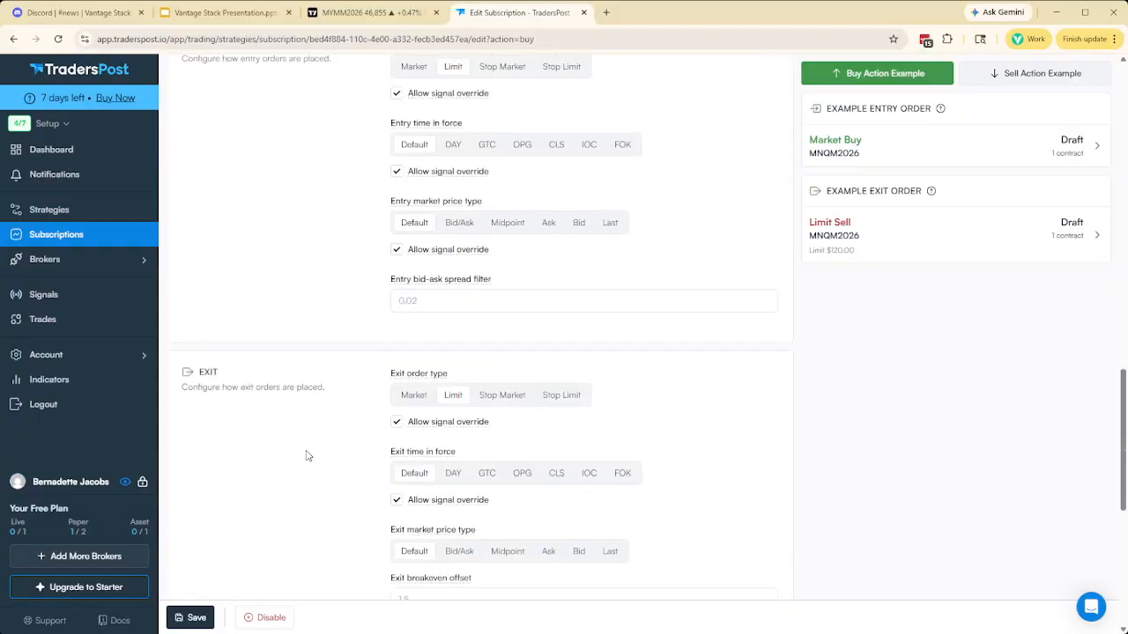
{"action": "scroll", "coordinate": [308, 455], "scroll_direction": "up", "scroll_amount": 10}
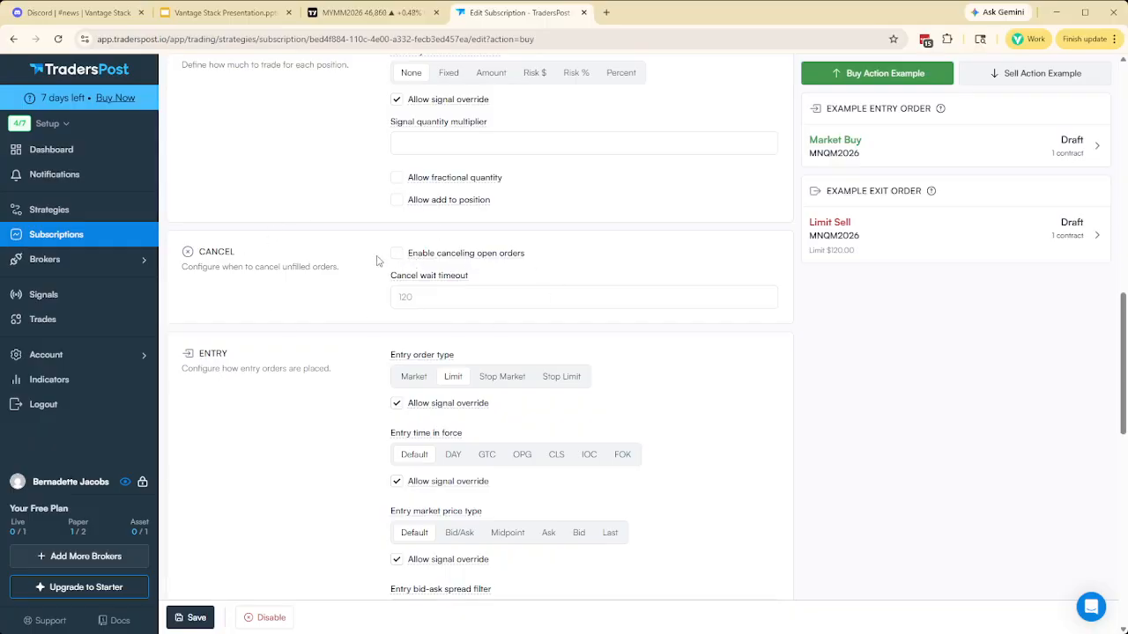
{"action": "scroll", "coordinate": [234, 397], "scroll_direction": "up", "scroll_amount": 12}
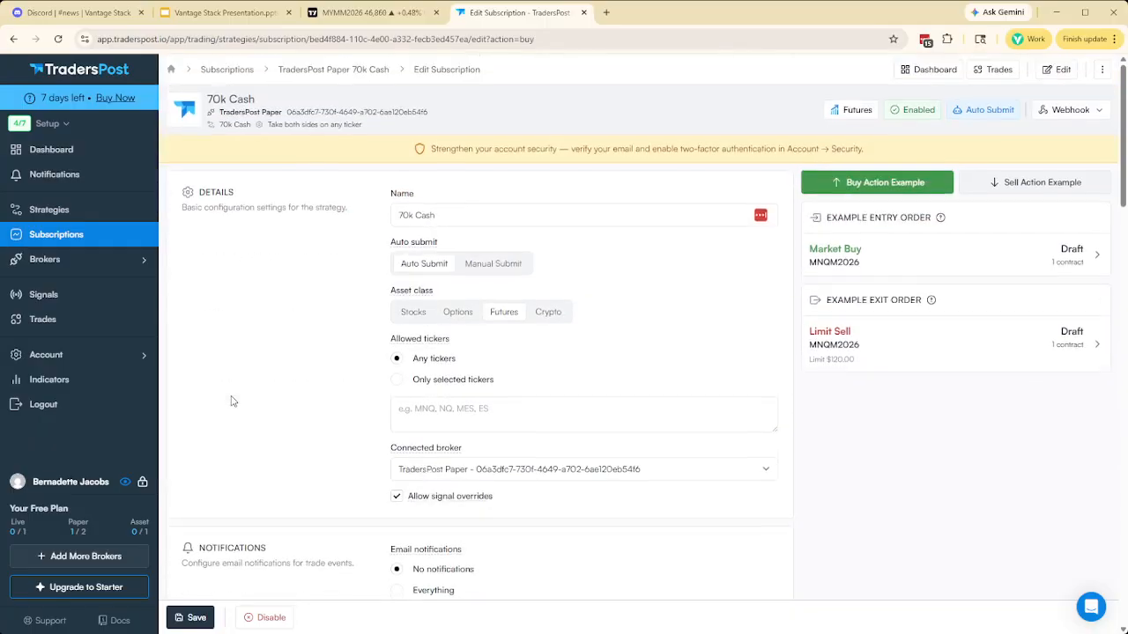
{"action": "left_click", "coordinate": [190, 616]}
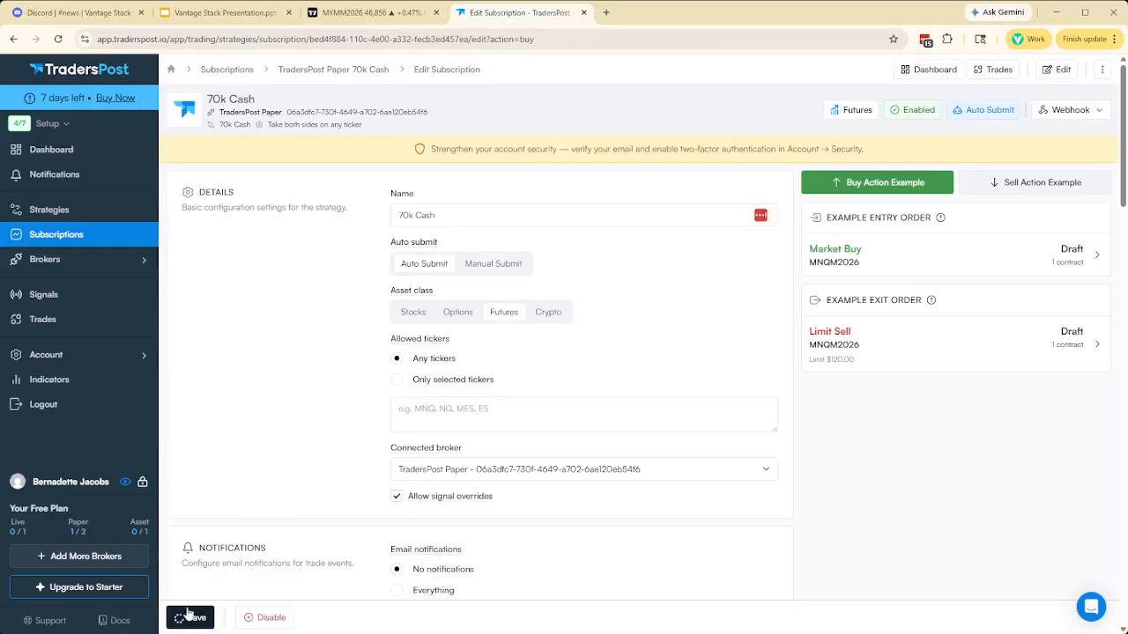
Check the subscription and strategy lists, and create a subscription connecting the 100k Prop strategy to the TradersPost Paper broker.
{"action": "left_click", "coordinate": [33, 237]}
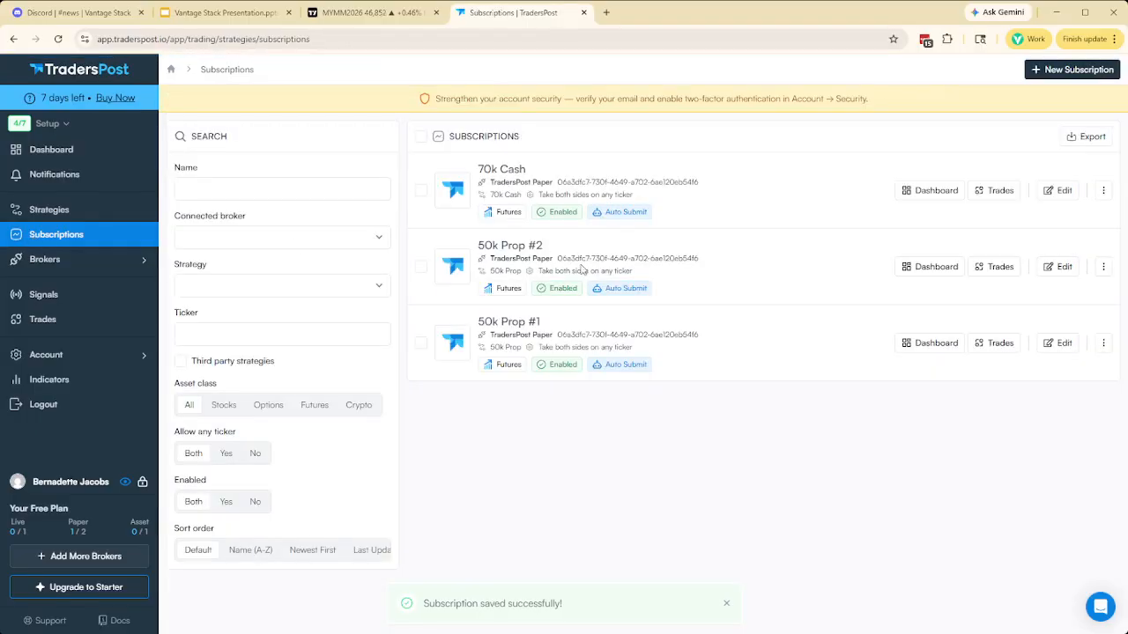
{"action": "left_click", "coordinate": [53, 211]}
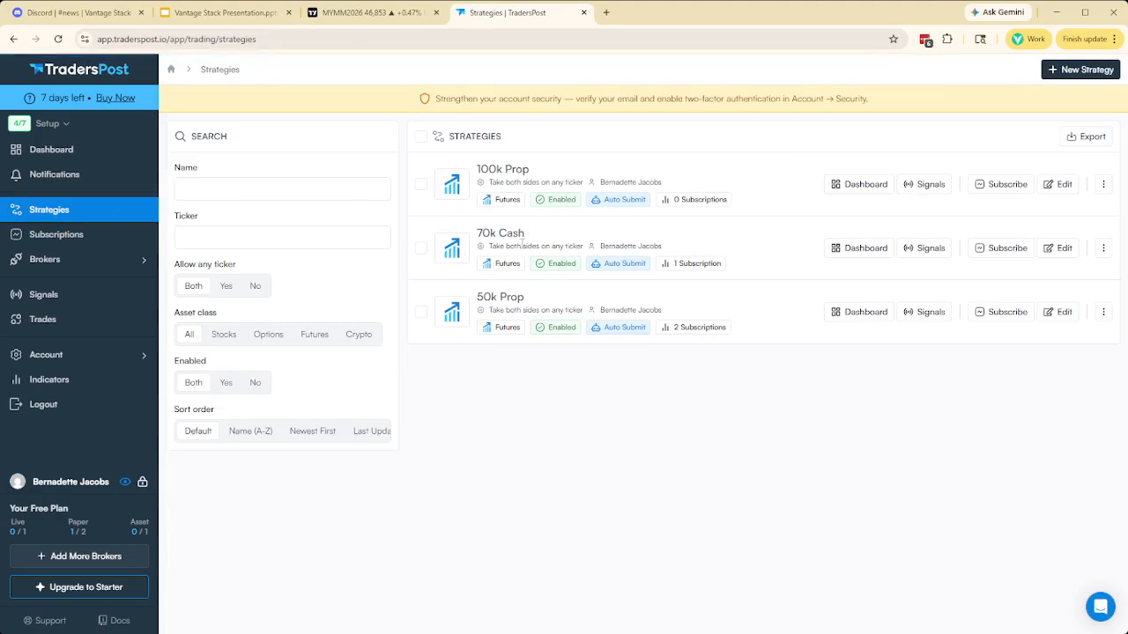
{"action": "left_click", "coordinate": [35, 235]}
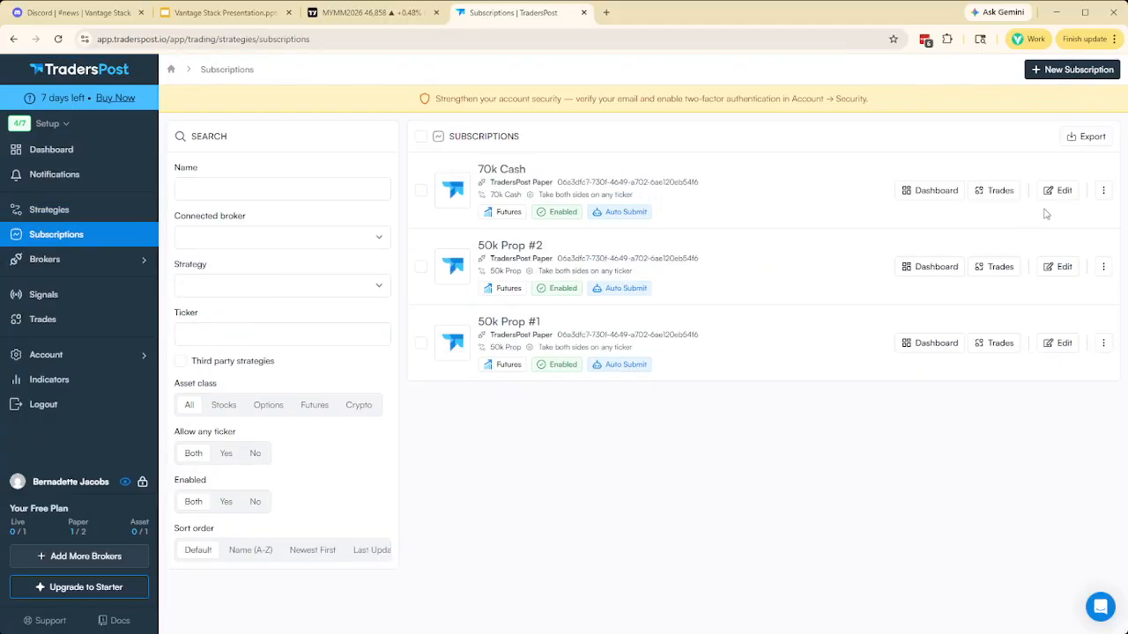
{"action": "left_click", "coordinate": [1060, 70]}
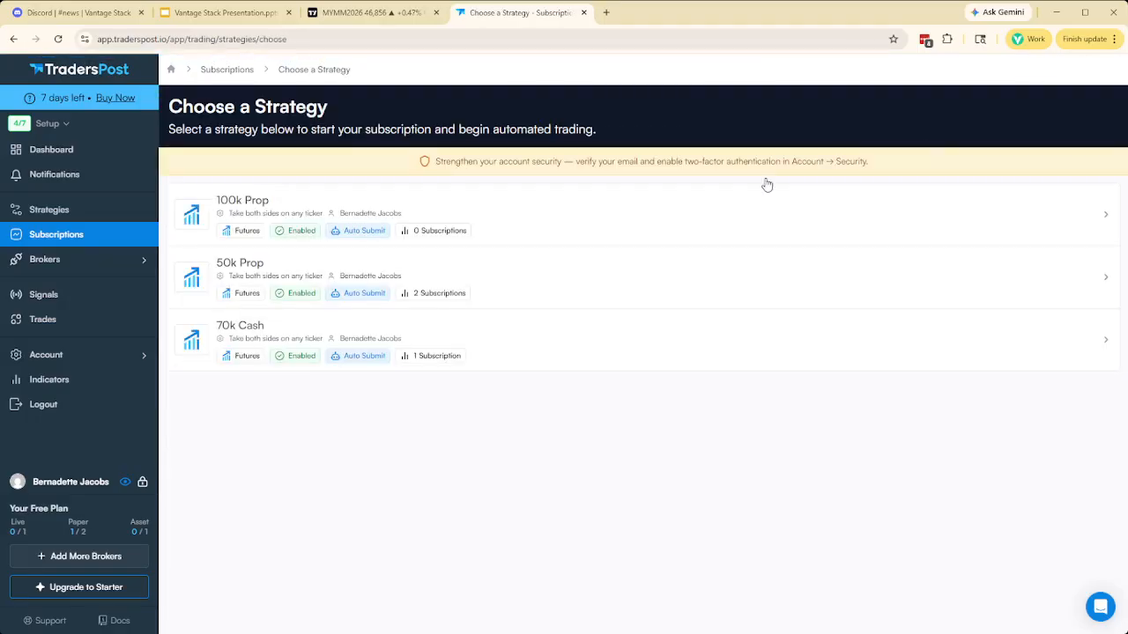
{"action": "left_click", "coordinate": [241, 206]}
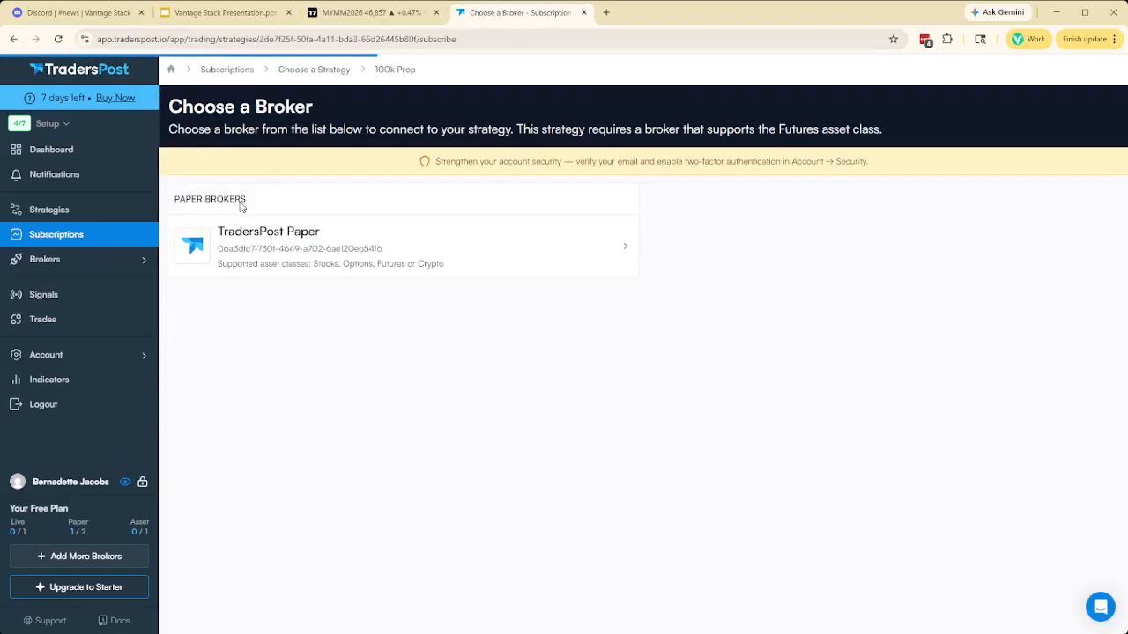
{"action": "left_click", "coordinate": [295, 257]}
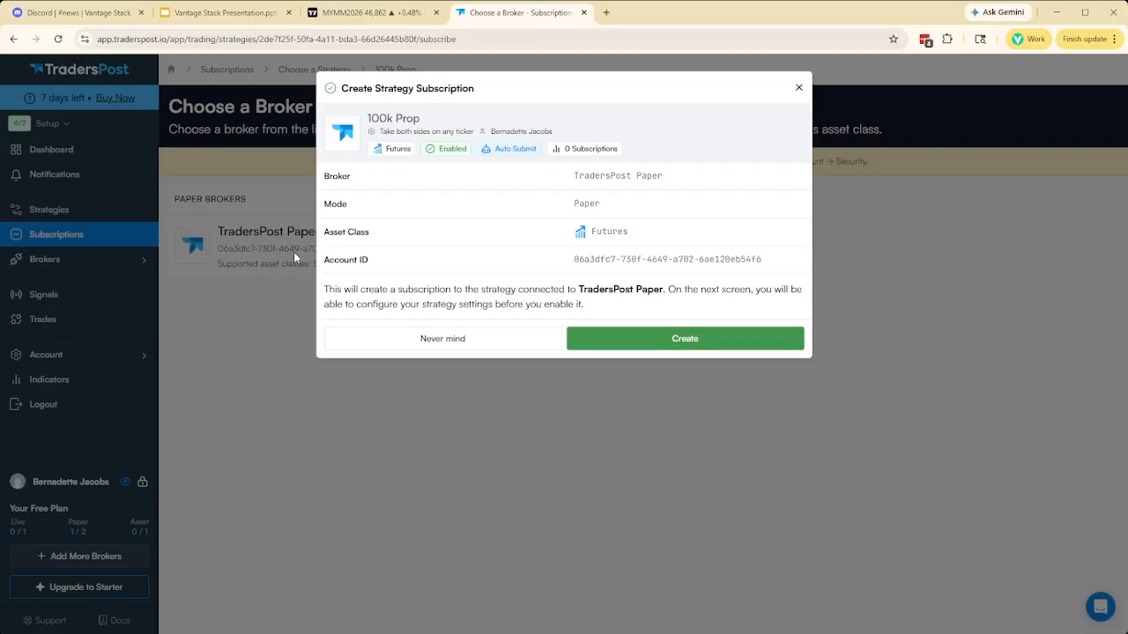
{"action": "left_click", "coordinate": [674, 343]}
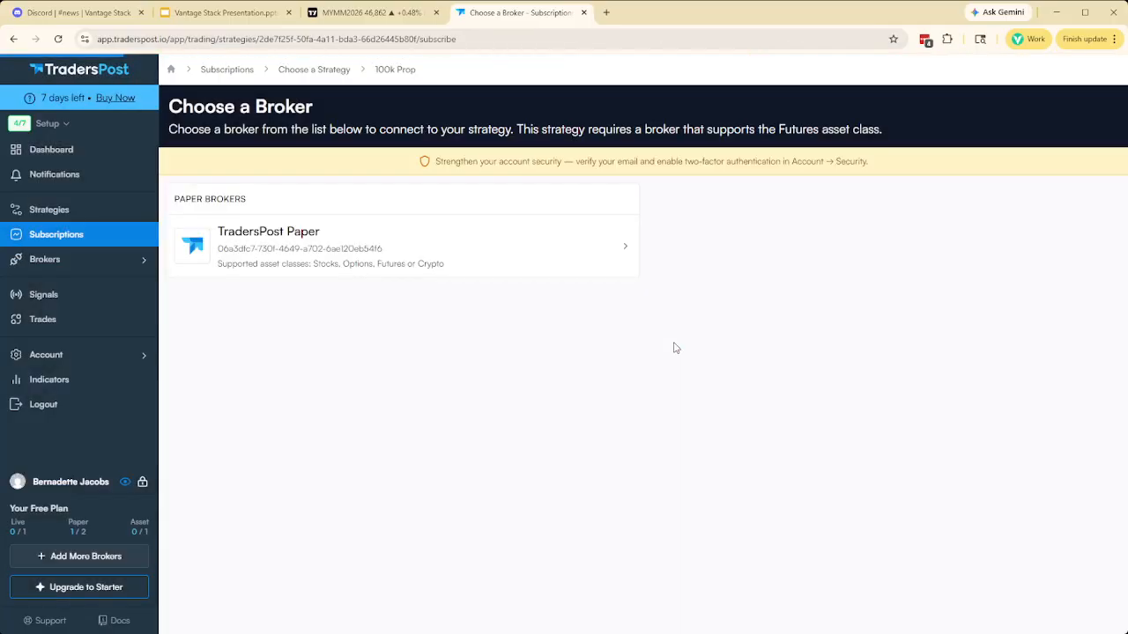
Rename the new subscription as 100k Prop and set it to enabled with Auto Submit.
{"action": "left_click_drag", "start_coordinate": [471, 214], "coordinate": [359, 217]}
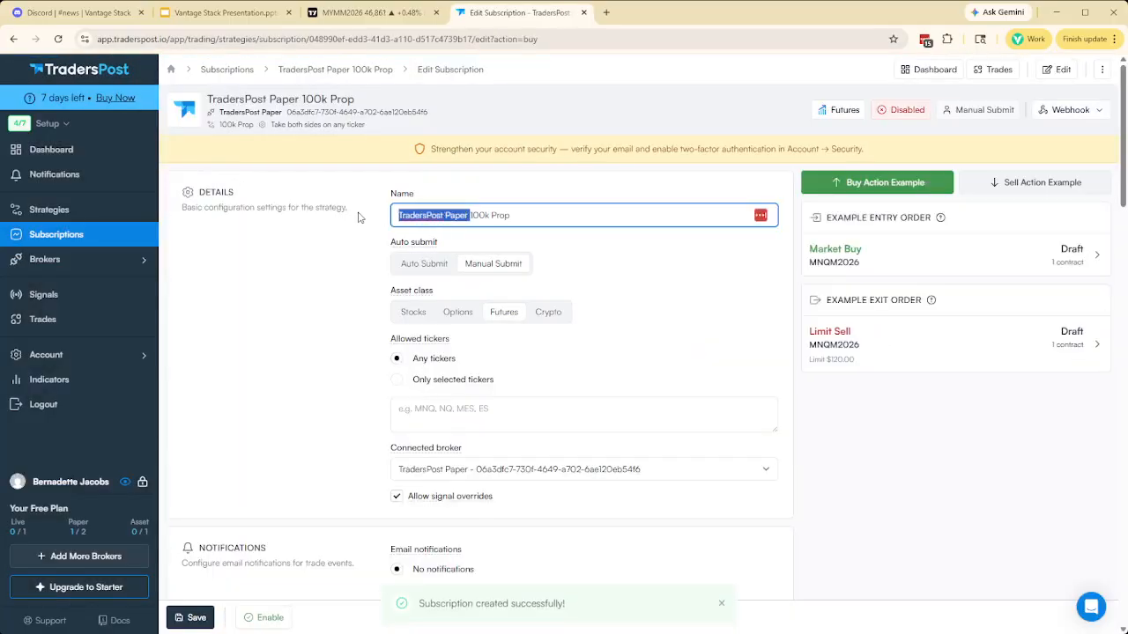
{"action": "key", "text": "BackSpace"}
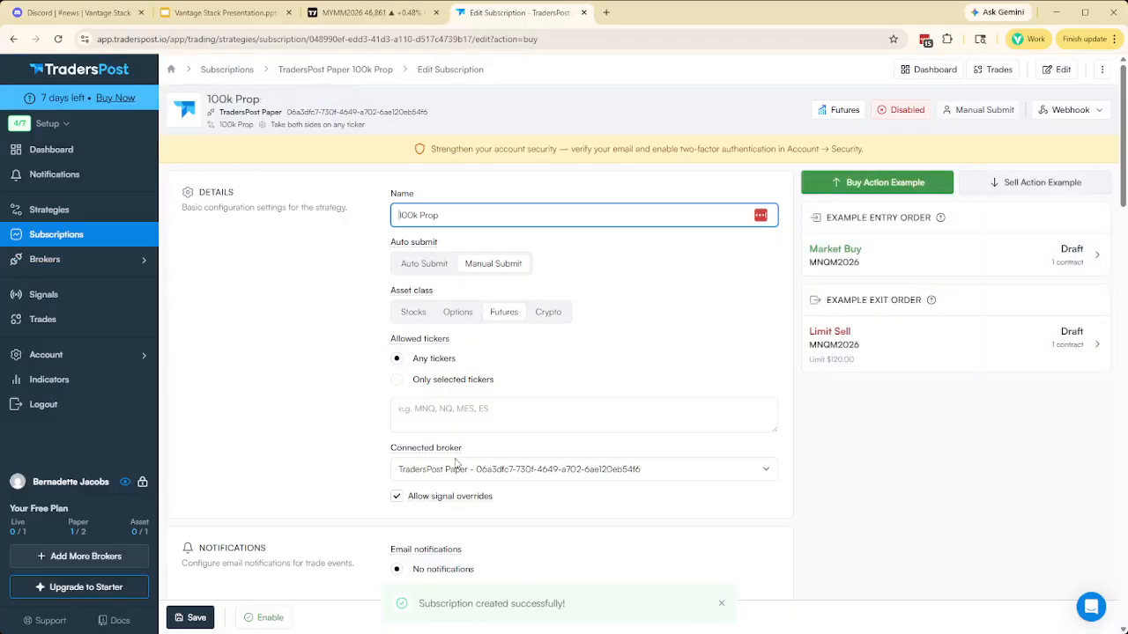
{"action": "left_click", "coordinate": [454, 473]}
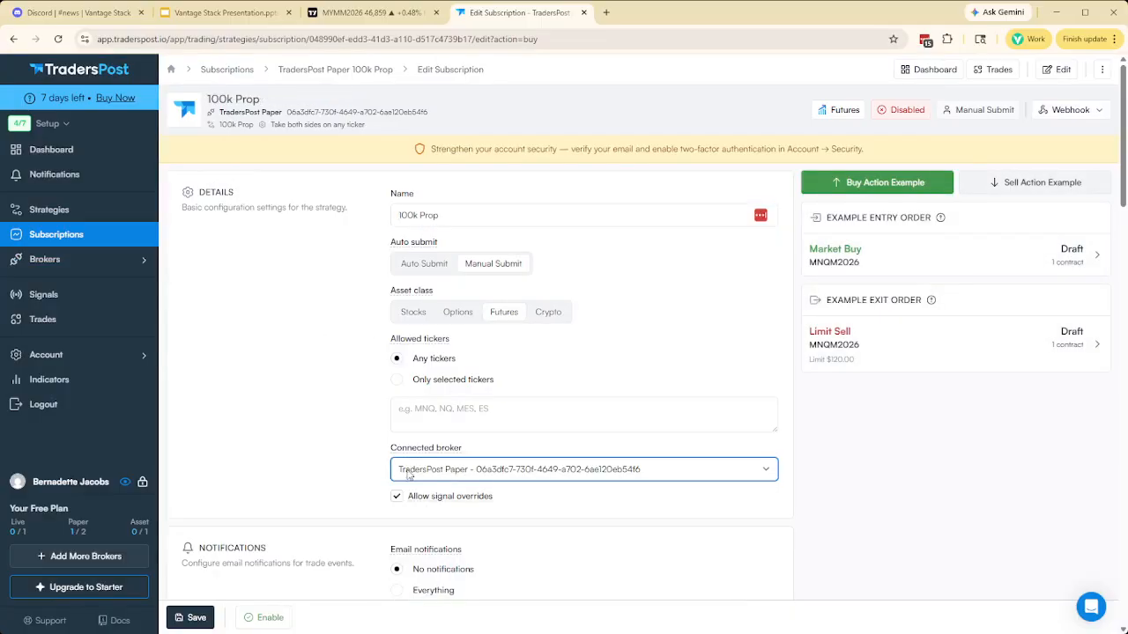
{"action": "left_click", "coordinate": [904, 117]}
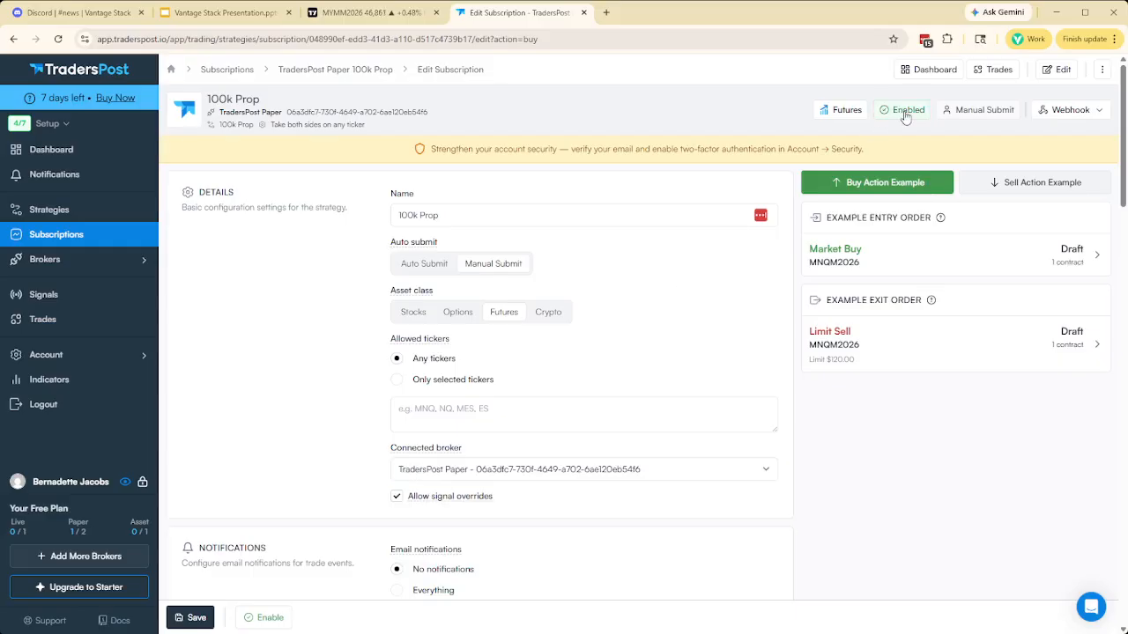
{"action": "left_click", "coordinate": [422, 267]}
Review the remaining settings of the 100k Prop subscription and save it.
{"action": "scroll", "coordinate": [326, 329], "scroll_direction": "down", "scroll_amount": 4}
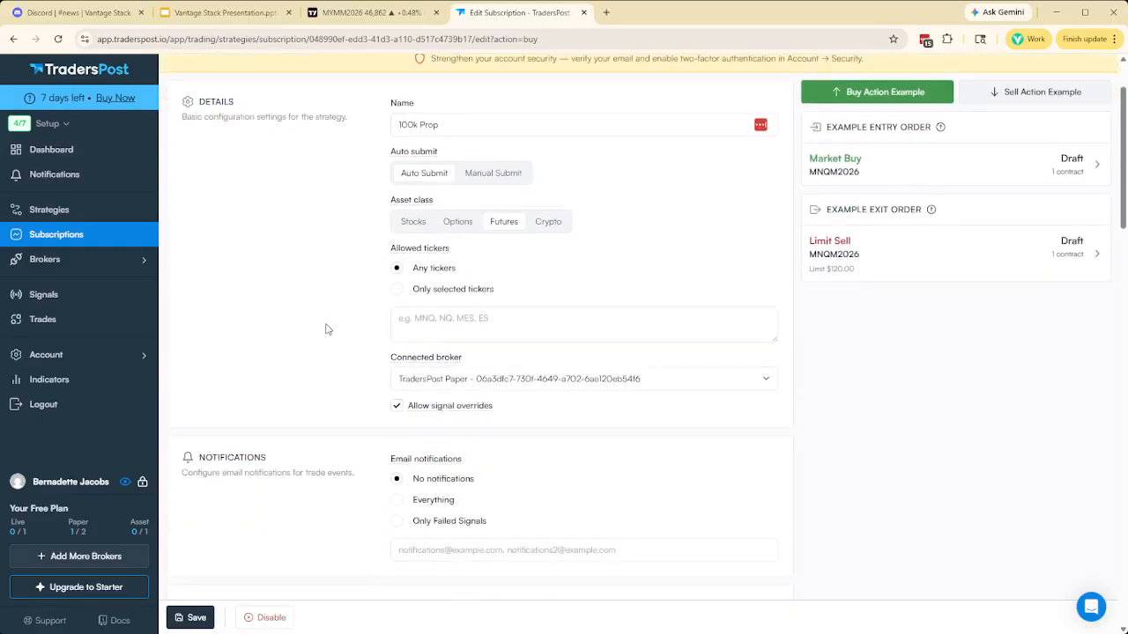
{"action": "scroll", "coordinate": [320, 385], "scroll_direction": "down", "scroll_amount": 9}
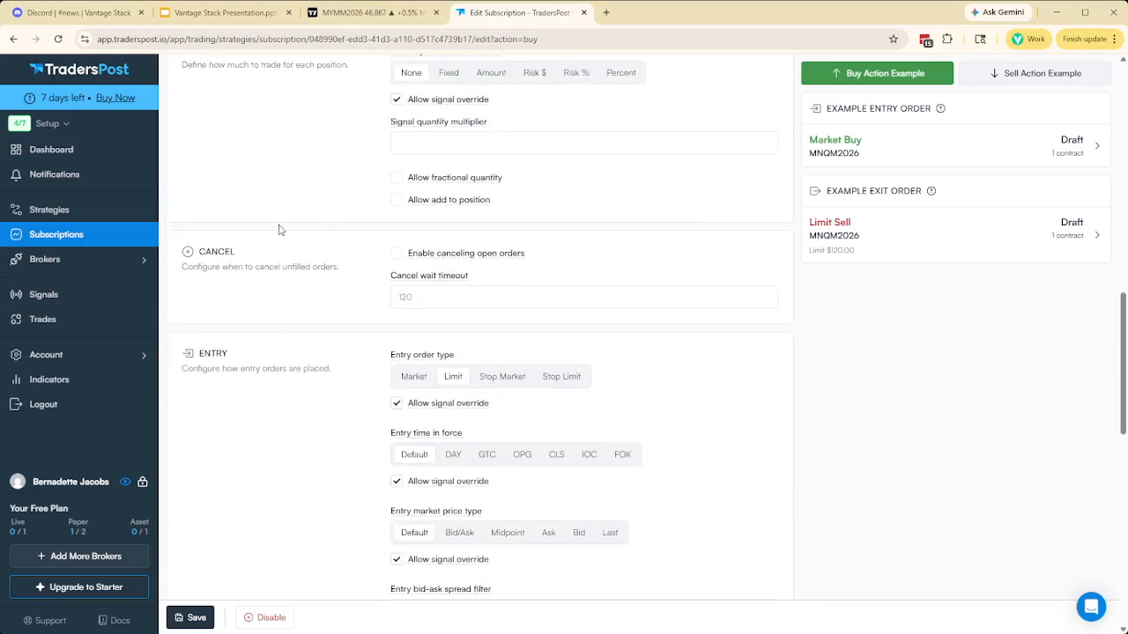
{"action": "scroll", "coordinate": [269, 364], "scroll_direction": "up", "scroll_amount": 14}
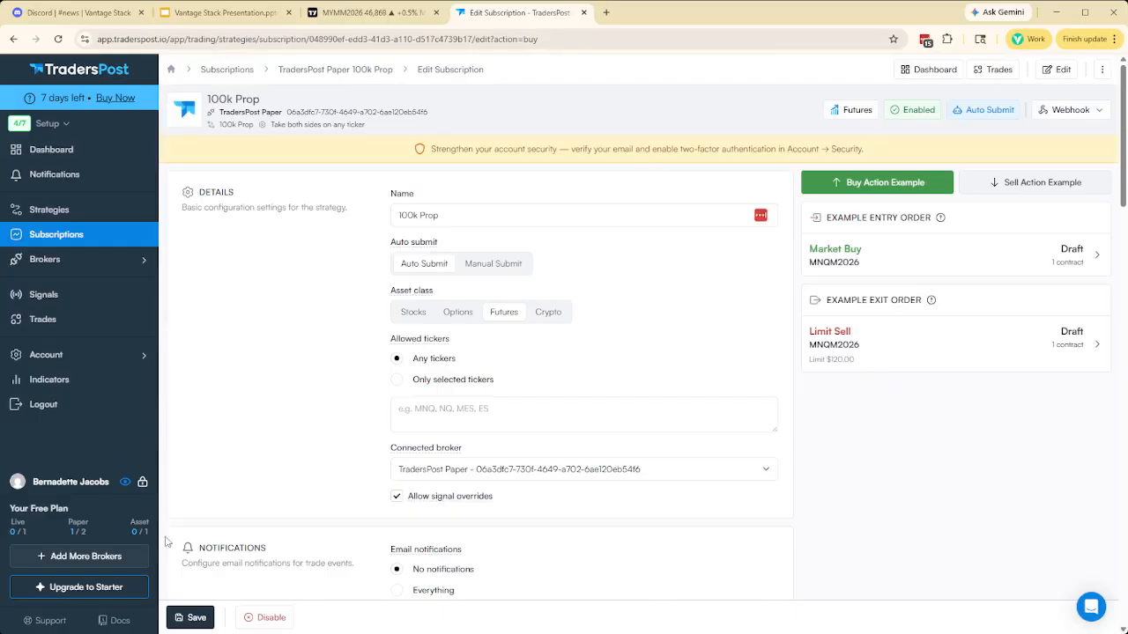
{"action": "left_click", "coordinate": [197, 620]}
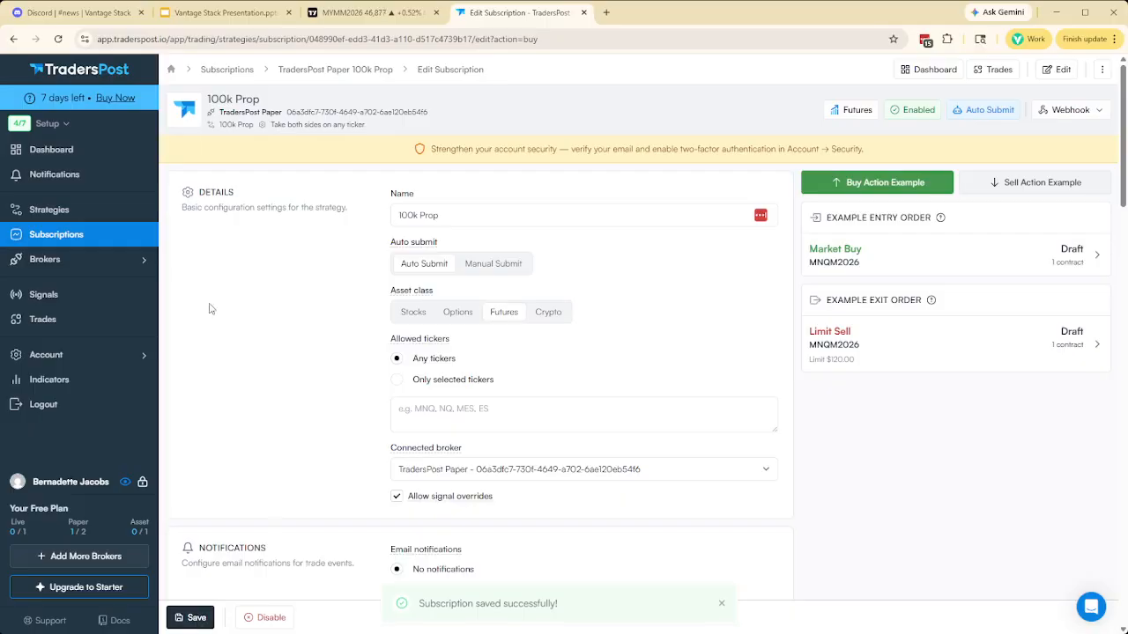
Compare the subscriptions list with the Vantage Stack full system view slide in Google Slides.
{"action": "left_click", "coordinate": [63, 238]}
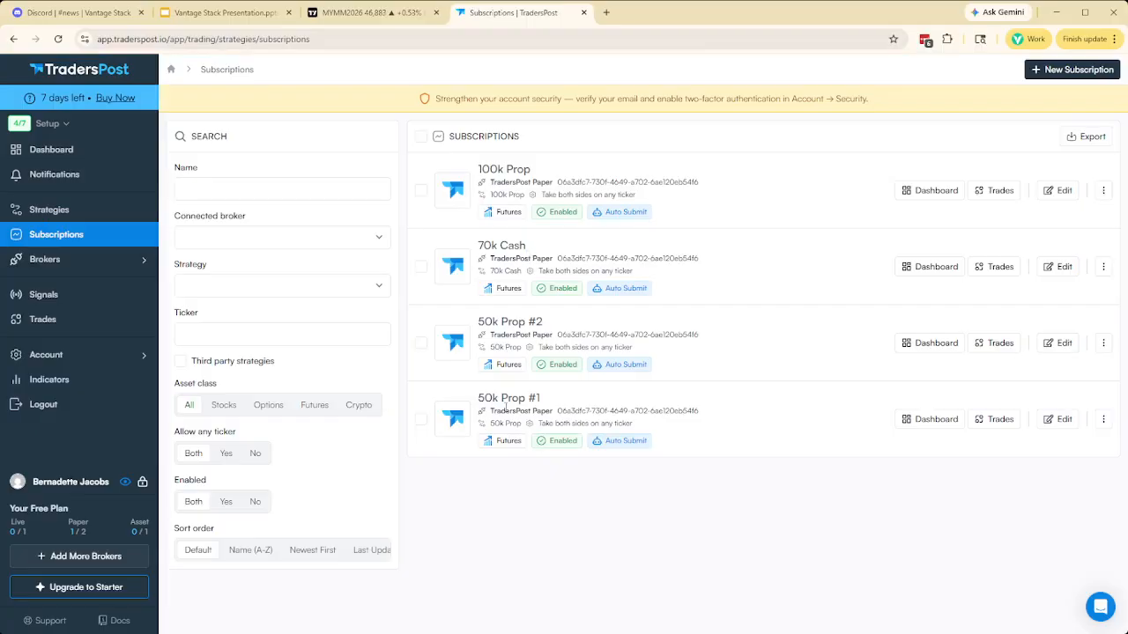
{"action": "left_click", "coordinate": [241, 12]}
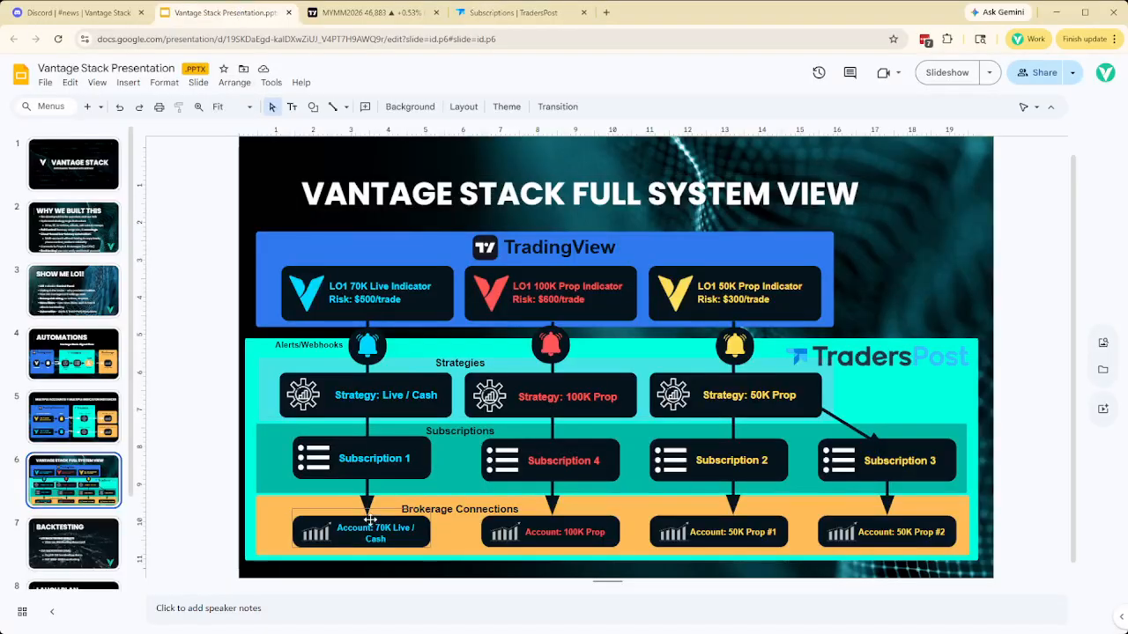
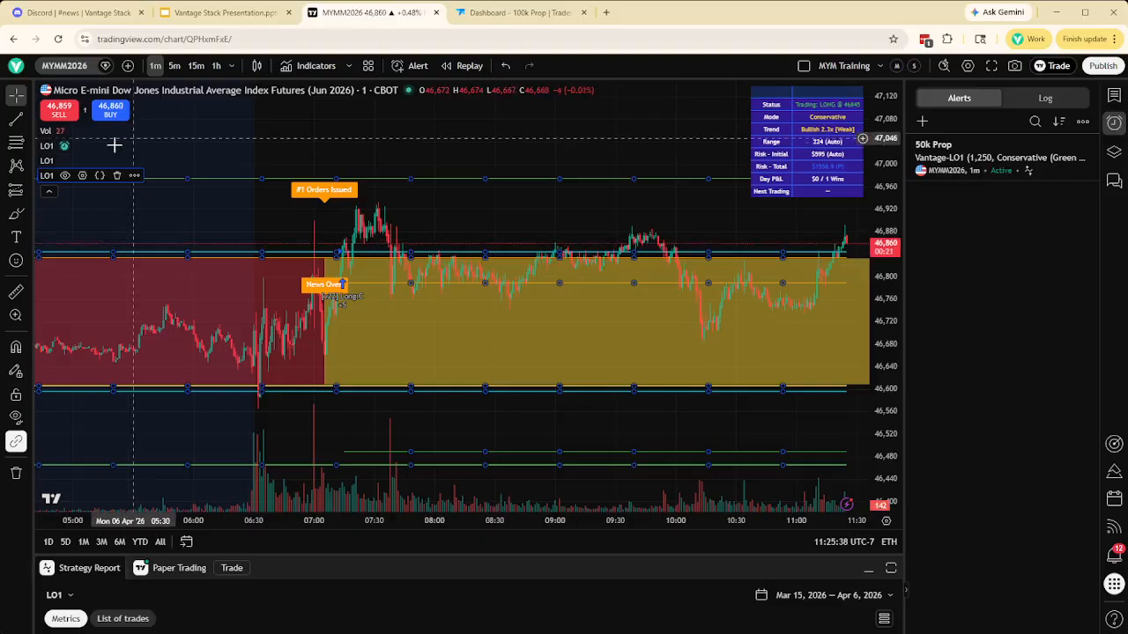
Start an alert on the third LO1 instance in the TradingView chart, using alert() function calls only and a 1 minute interval.
{"action": "left_click", "coordinate": [135, 177]}
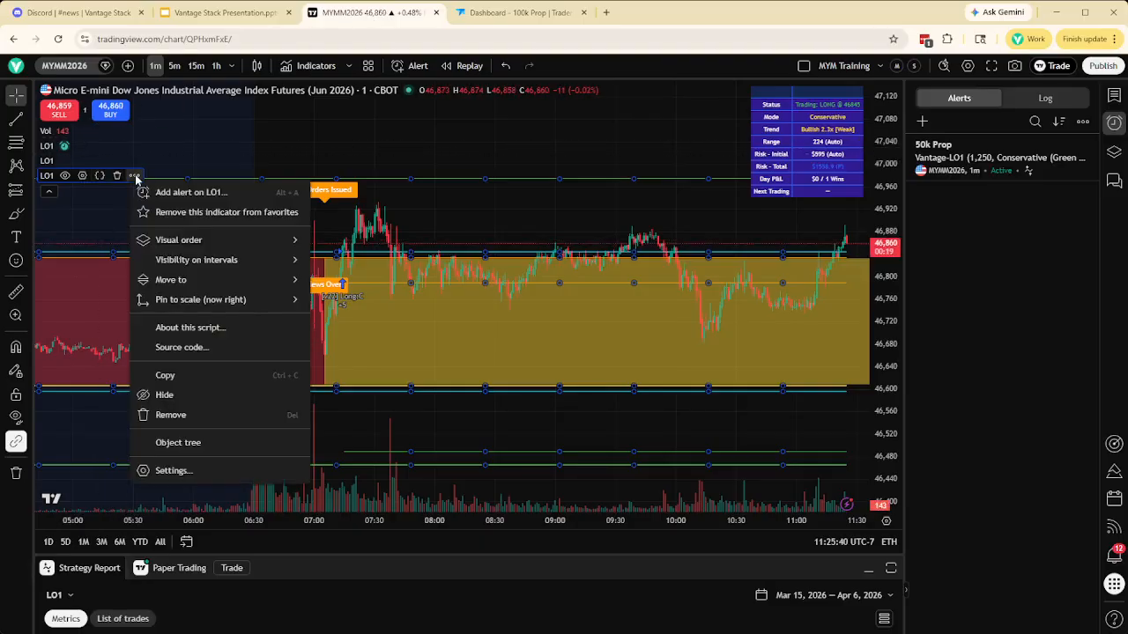
{"action": "left_click", "coordinate": [167, 192]}
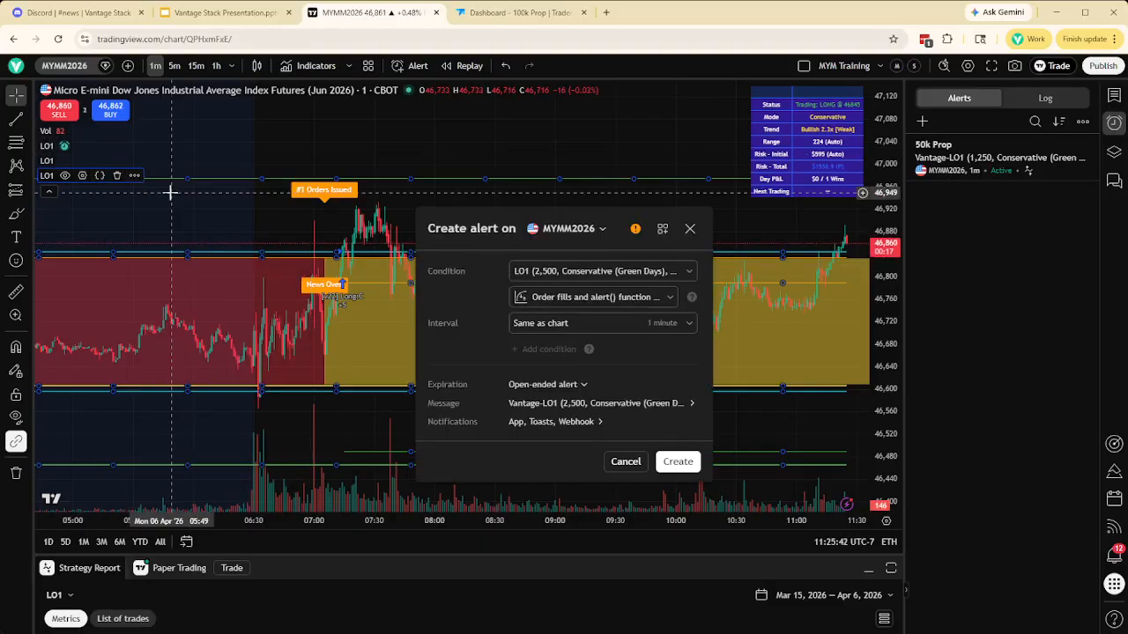
{"action": "left_click", "coordinate": [573, 298]}
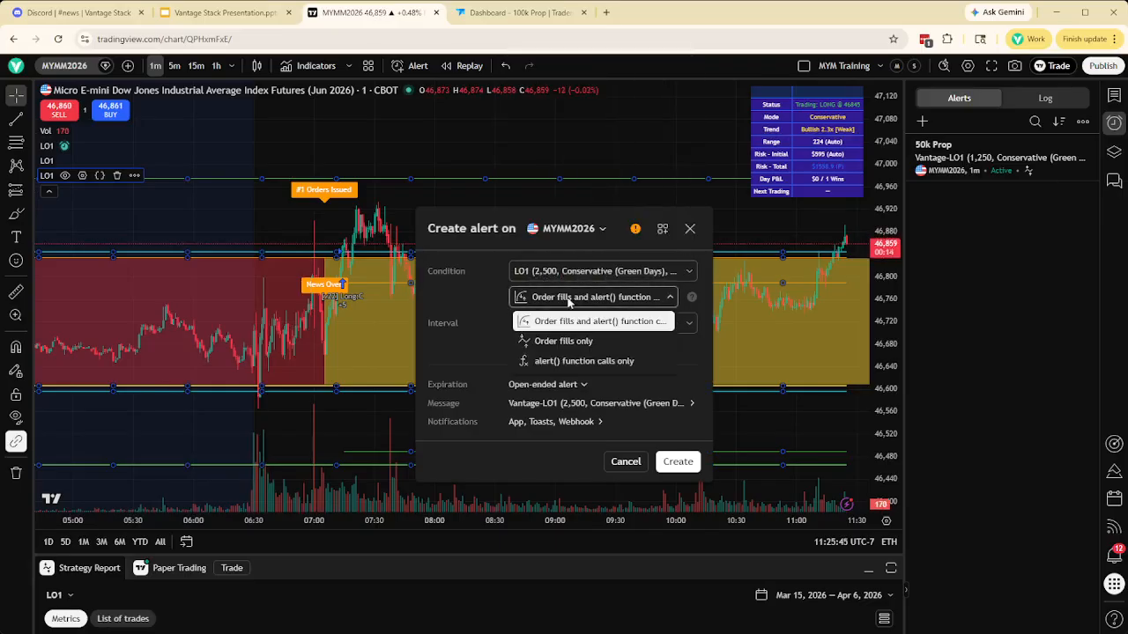
{"action": "left_click", "coordinate": [555, 362]}
{"action": "left_click", "coordinate": [570, 329]}
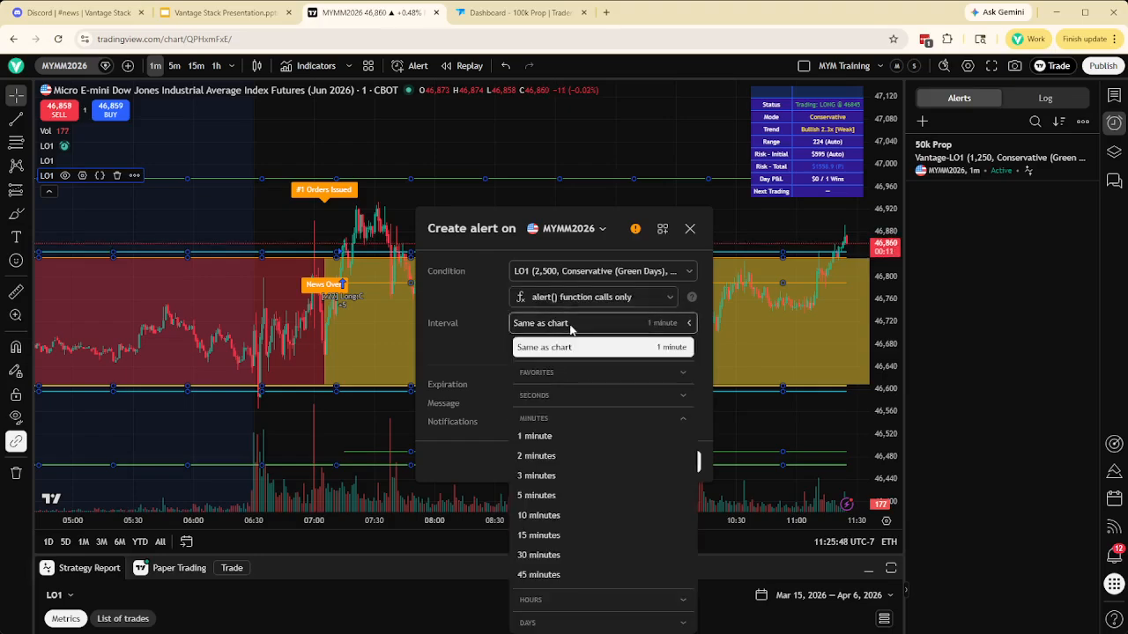
{"action": "left_click", "coordinate": [541, 439]}
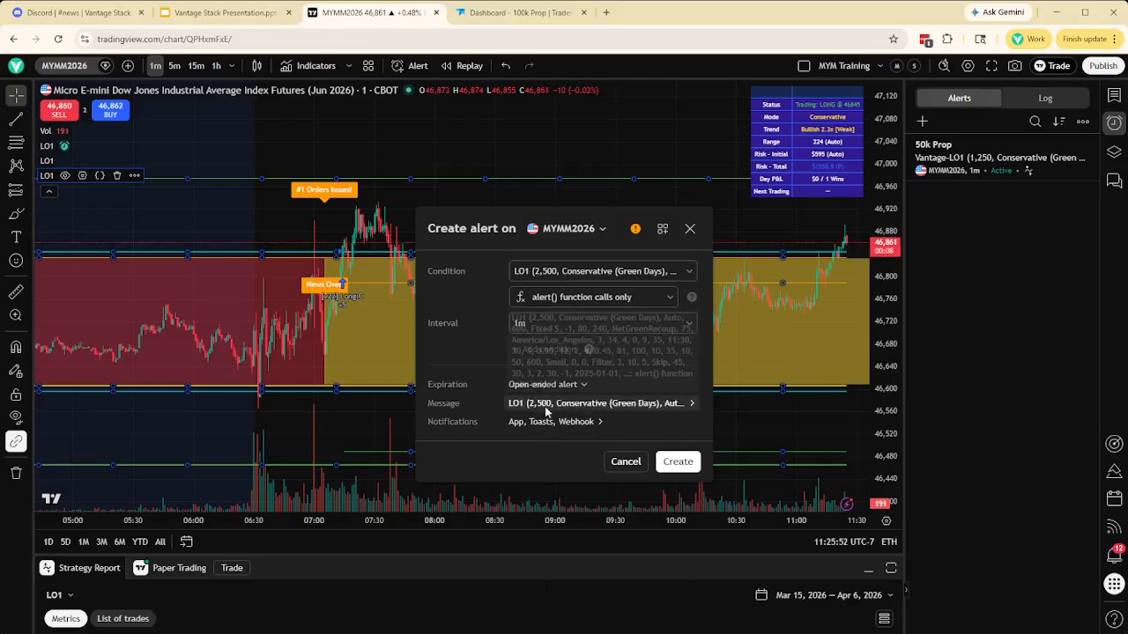
Name the alert for the third LO1 instance 100k Prop.
{"action": "left_click", "coordinate": [544, 404]}
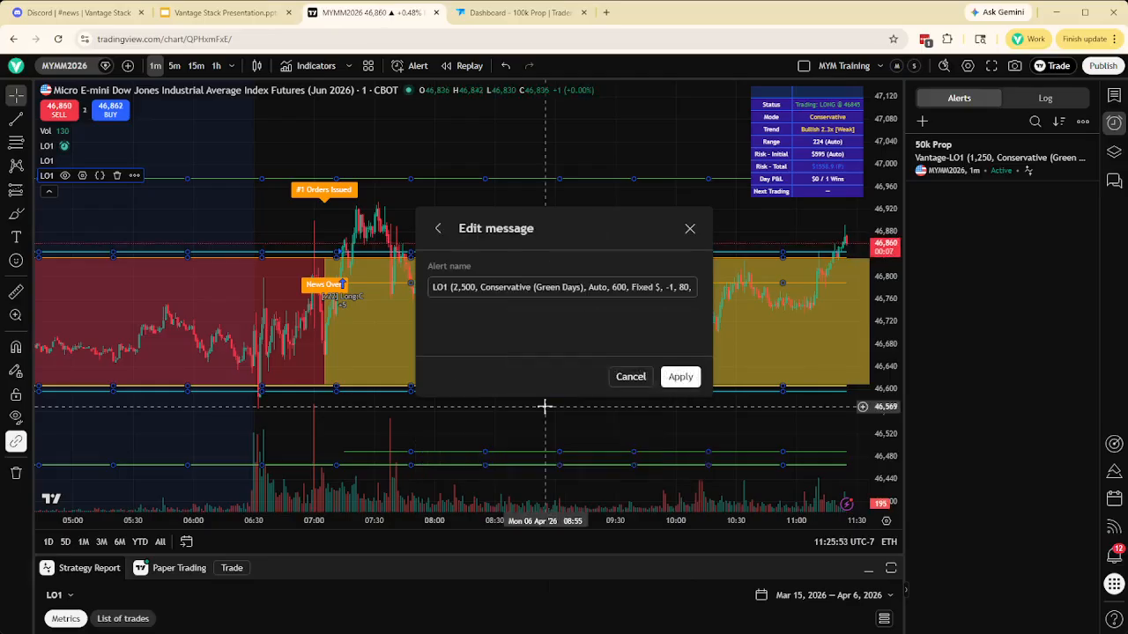
{"action": "triple_click", "coordinate": [500, 286]}
{"action": "type", "text": "1(0"}
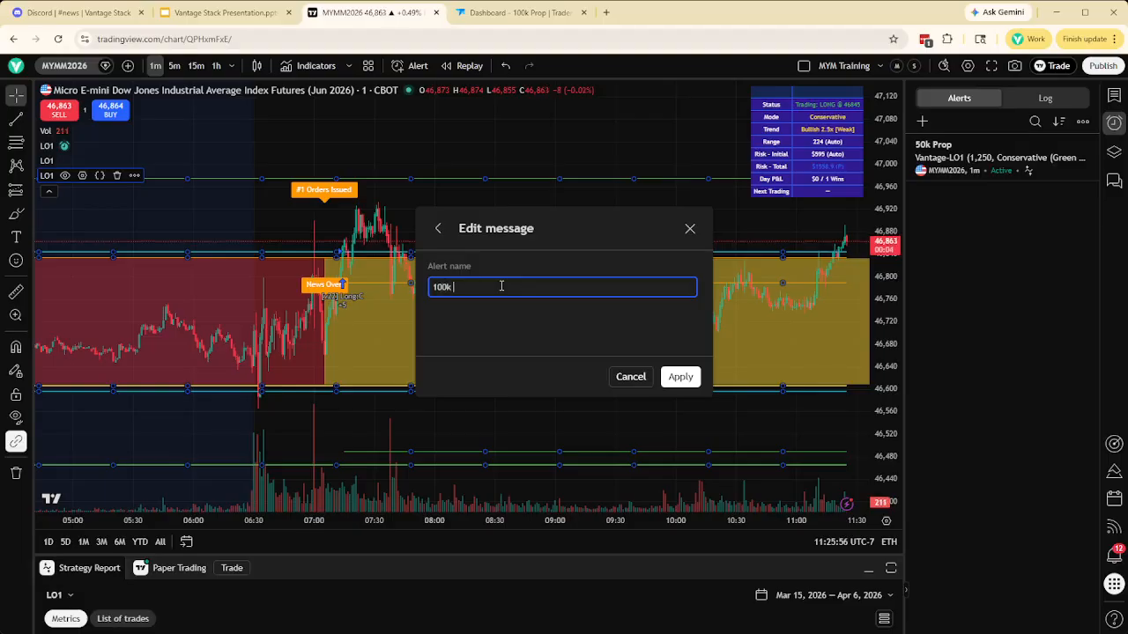
{"action": "type", "text": "k Prop"}
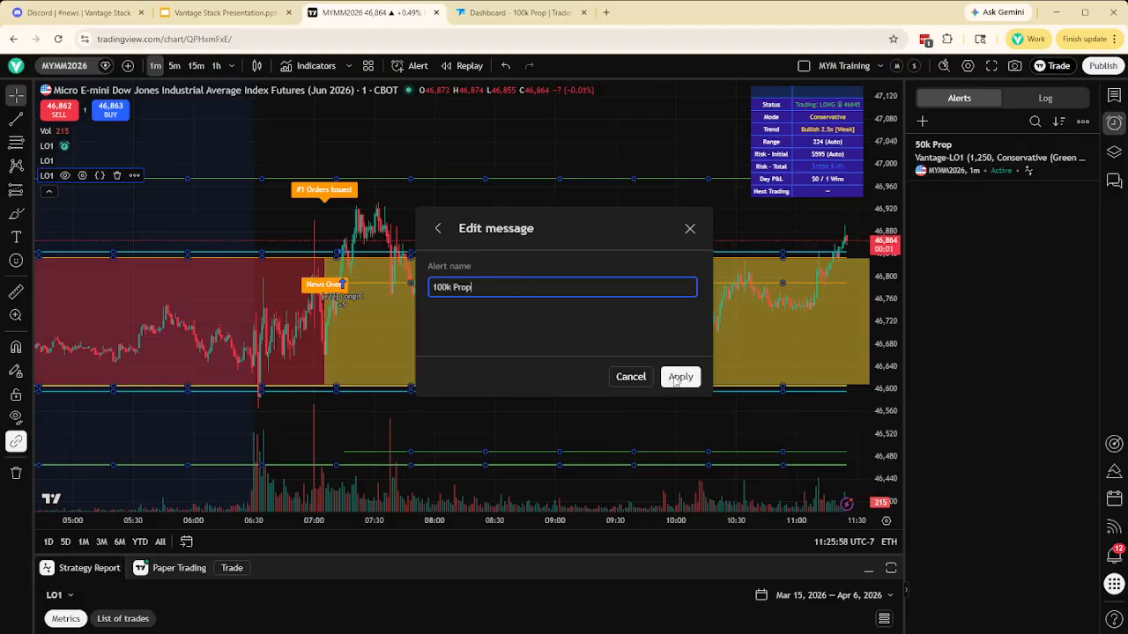
{"action": "left_click", "coordinate": [674, 375]}
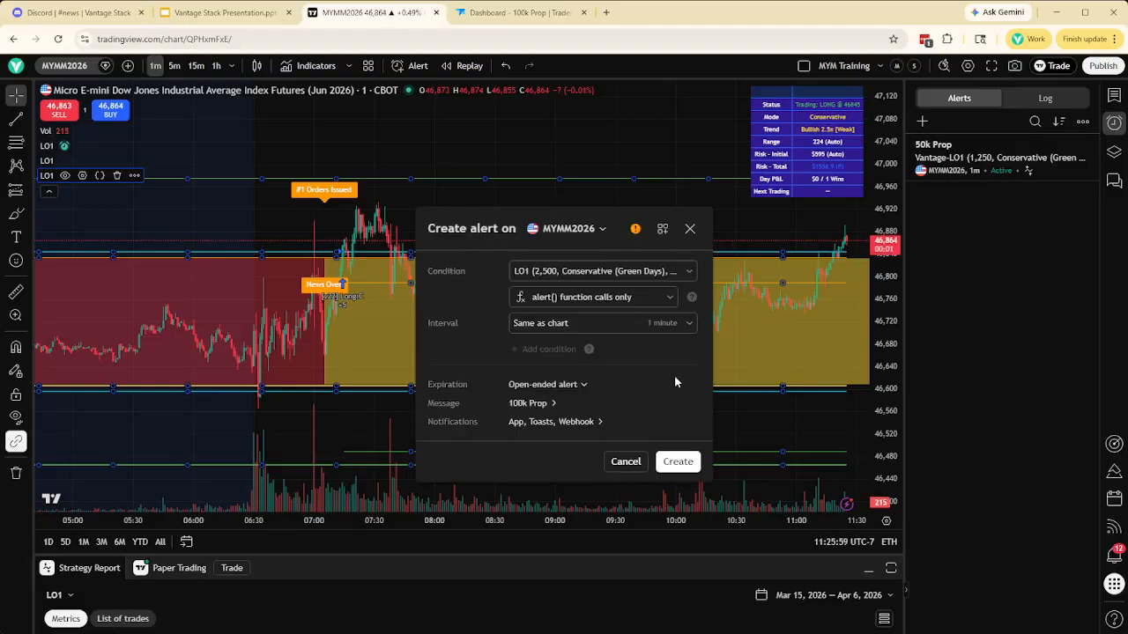
Replace the alert's webhook URL with the one copied from the 100k Prop strategy.
{"action": "left_click", "coordinate": [546, 422]}
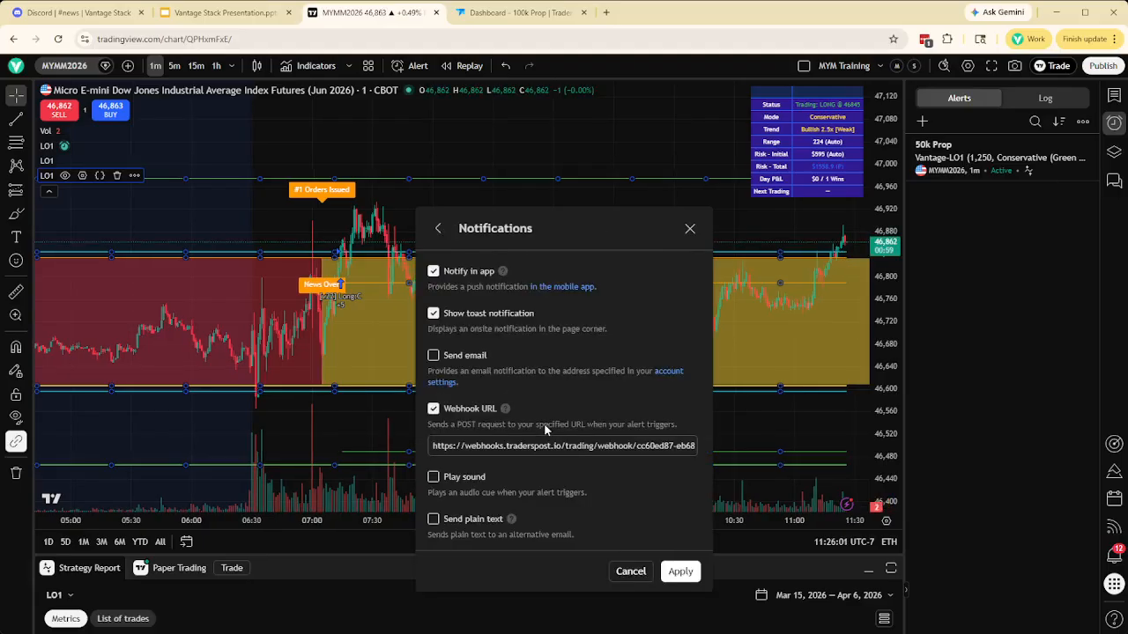
{"action": "triple_click", "coordinate": [449, 445]}
{"action": "key", "text": "BackSpace"}
{"action": "key", "text": "ctrl+v"}
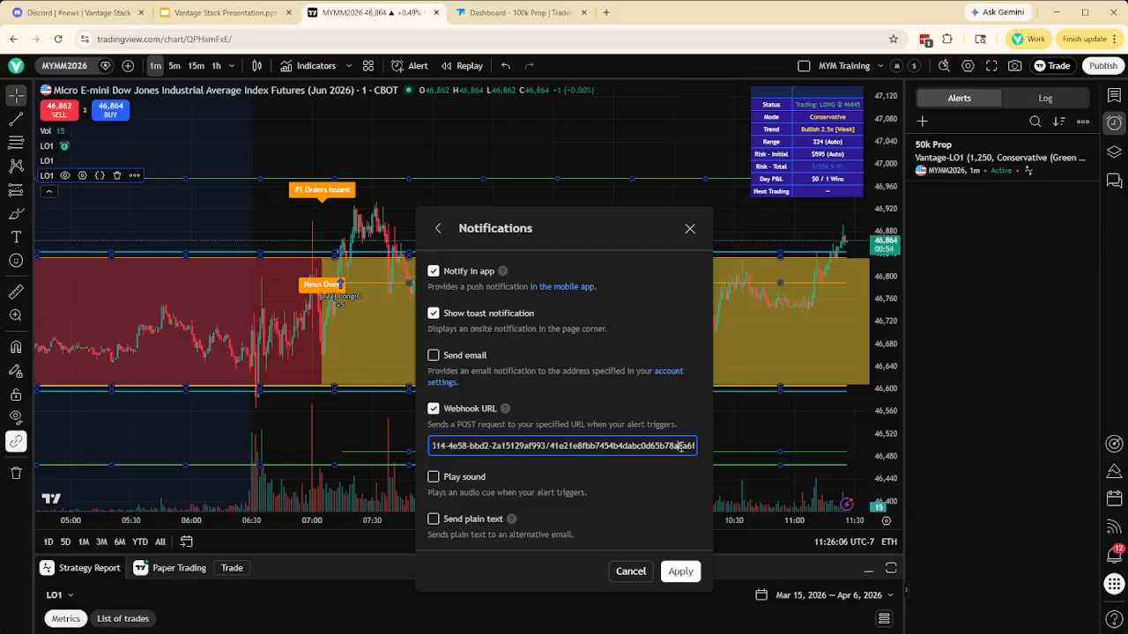
Check the end of the pasted webhook URL against the 100k Prop strategy in TradersPost, and create the alert.
{"action": "left_click_drag", "start_coordinate": [680, 446], "coordinate": [675, 493]}
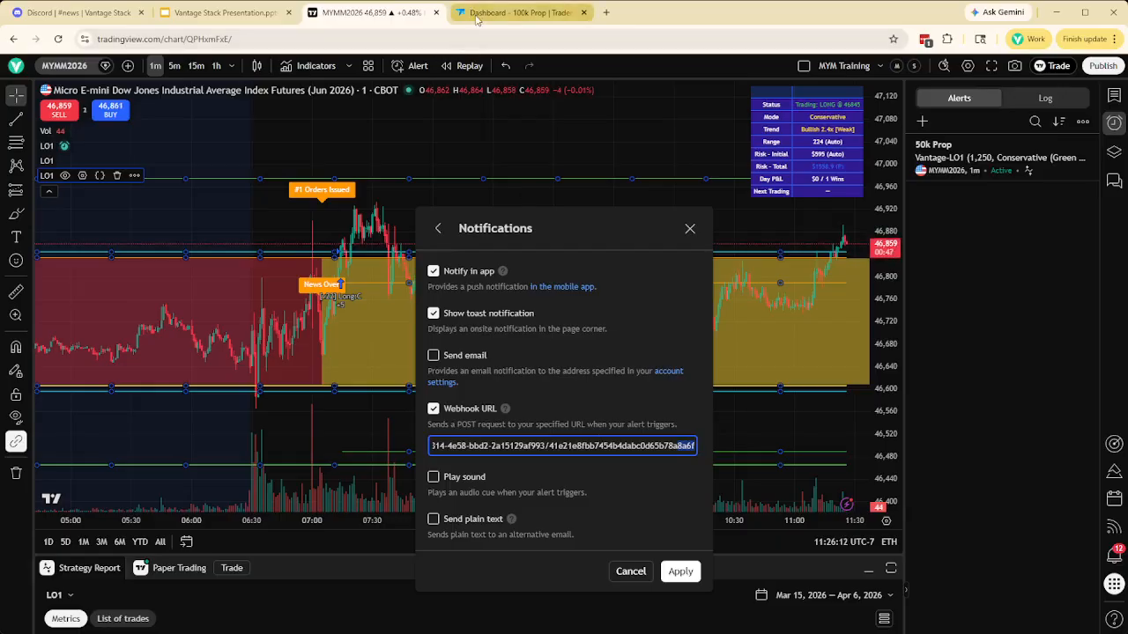
{"action": "left_click", "coordinate": [515, 12]}
{"action": "left_click", "coordinate": [370, 13]}
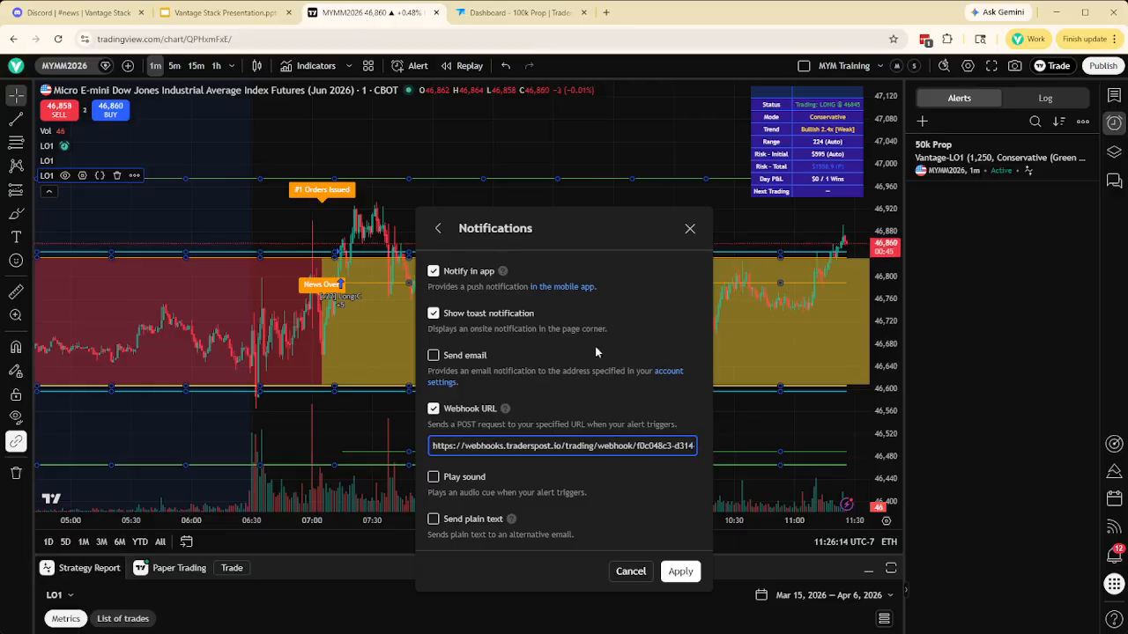
{"action": "left_click", "coordinate": [680, 572]}
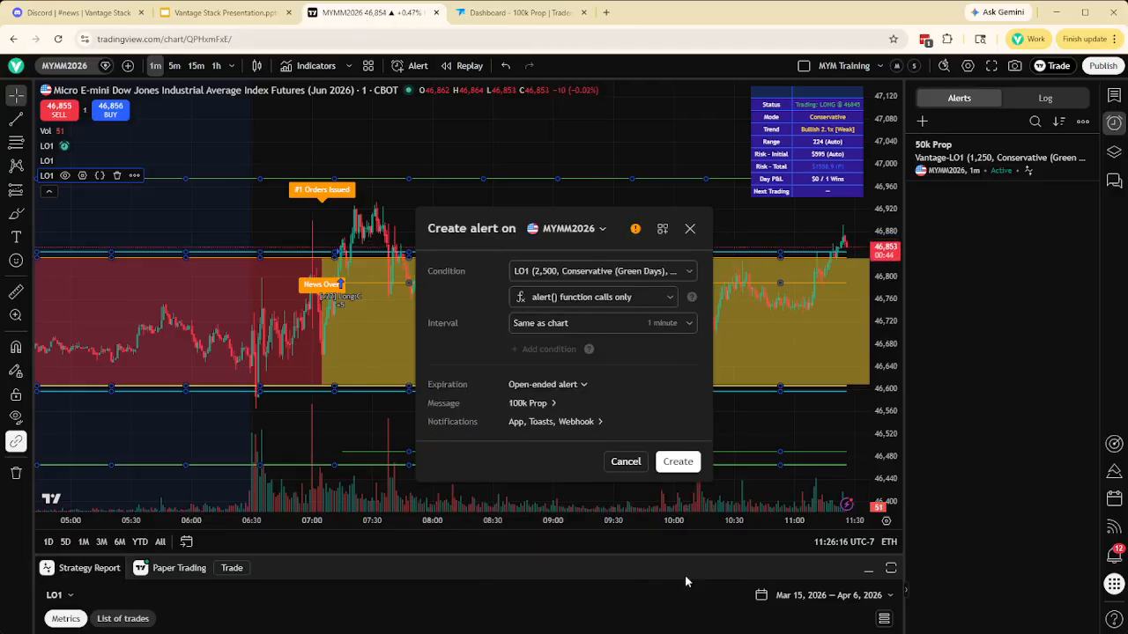
{"action": "left_click", "coordinate": [677, 461]}
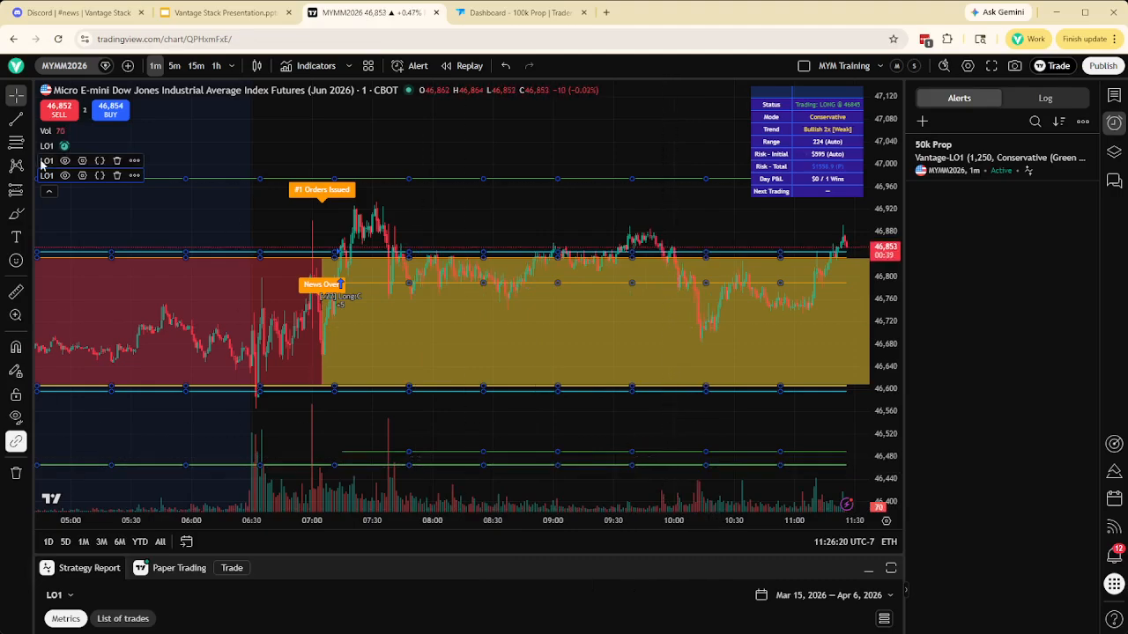
Switch to TradersPost, open the 70k Cash strategy and copy its webhook URL.
{"action": "left_click", "coordinate": [498, 15]}
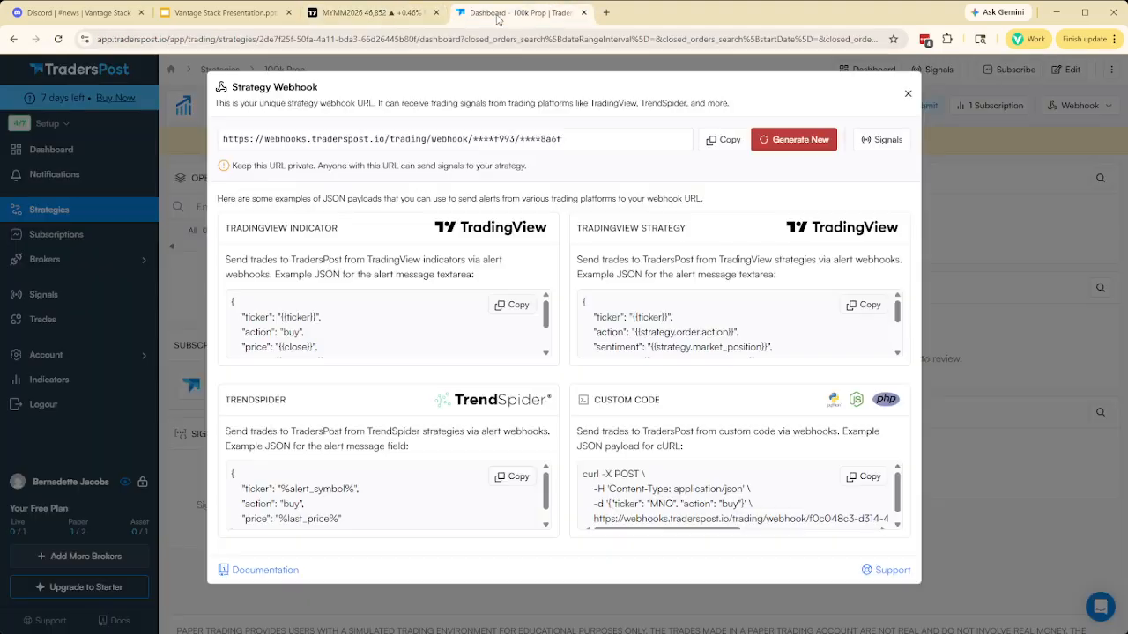
{"action": "left_click", "coordinate": [908, 95]}
{"action": "left_click", "coordinate": [39, 211]}
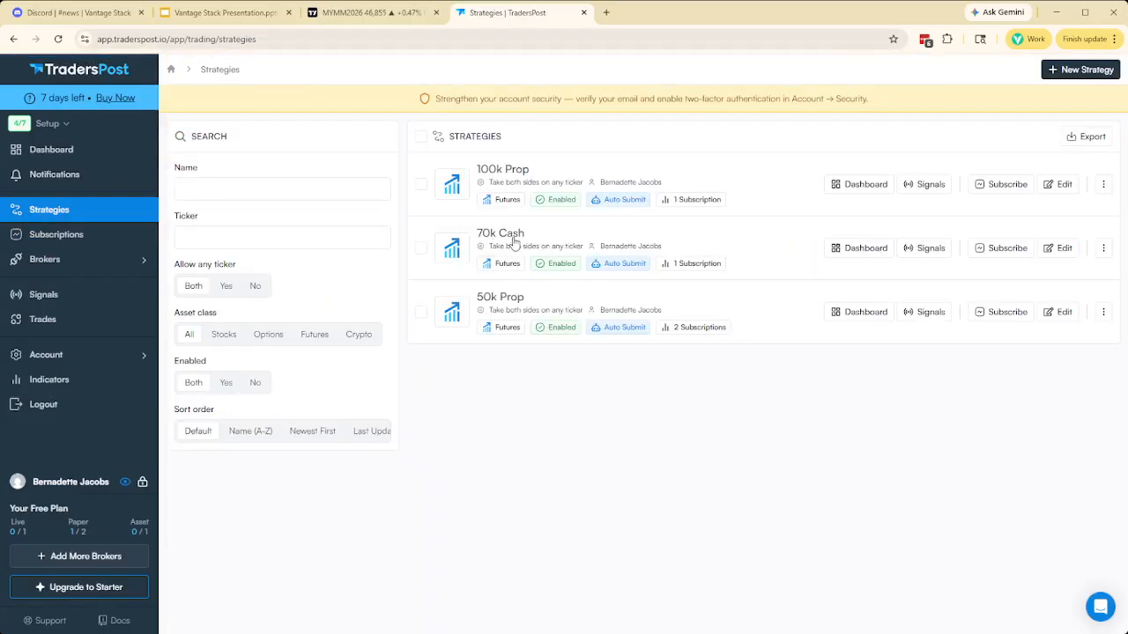
{"action": "left_click", "coordinate": [1105, 252]}
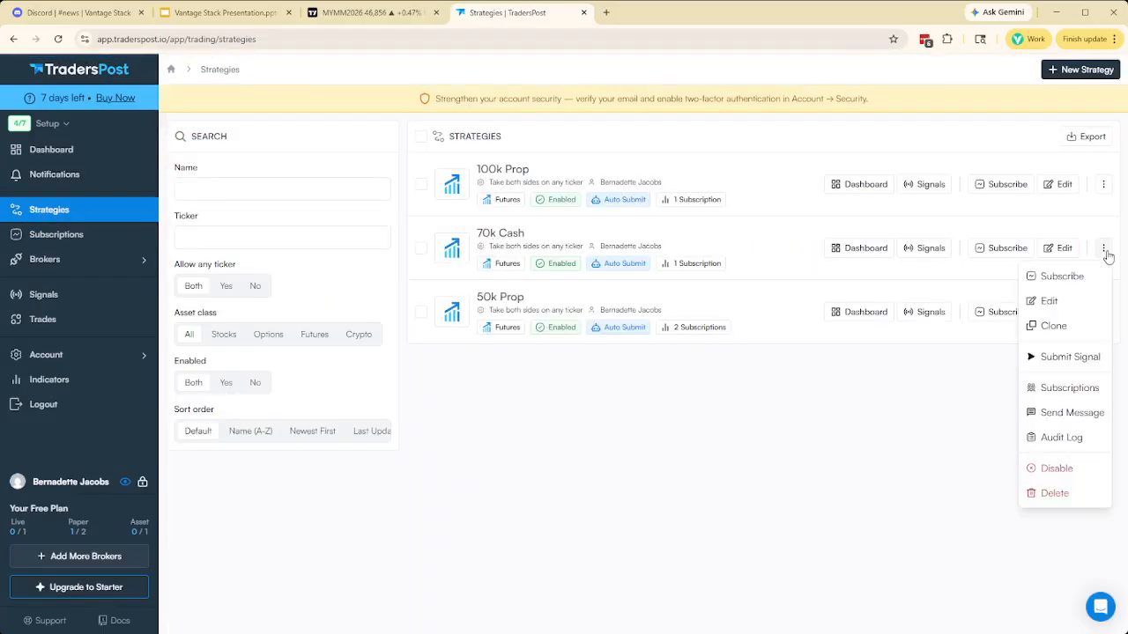
{"action": "left_click", "coordinate": [503, 246]}
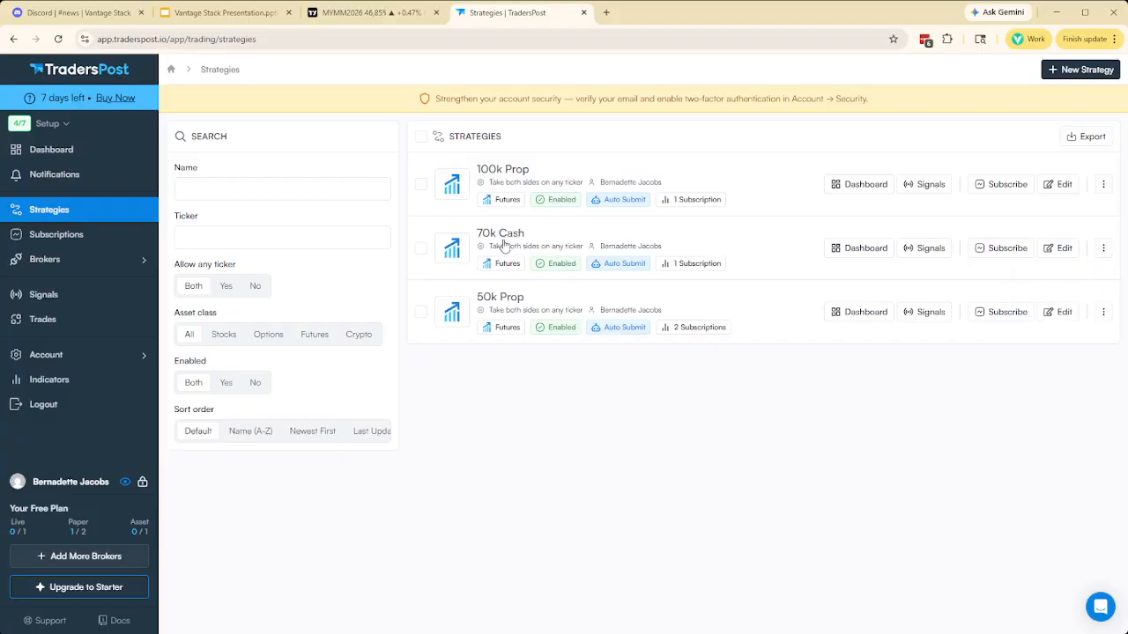
{"action": "left_click", "coordinate": [502, 235]}
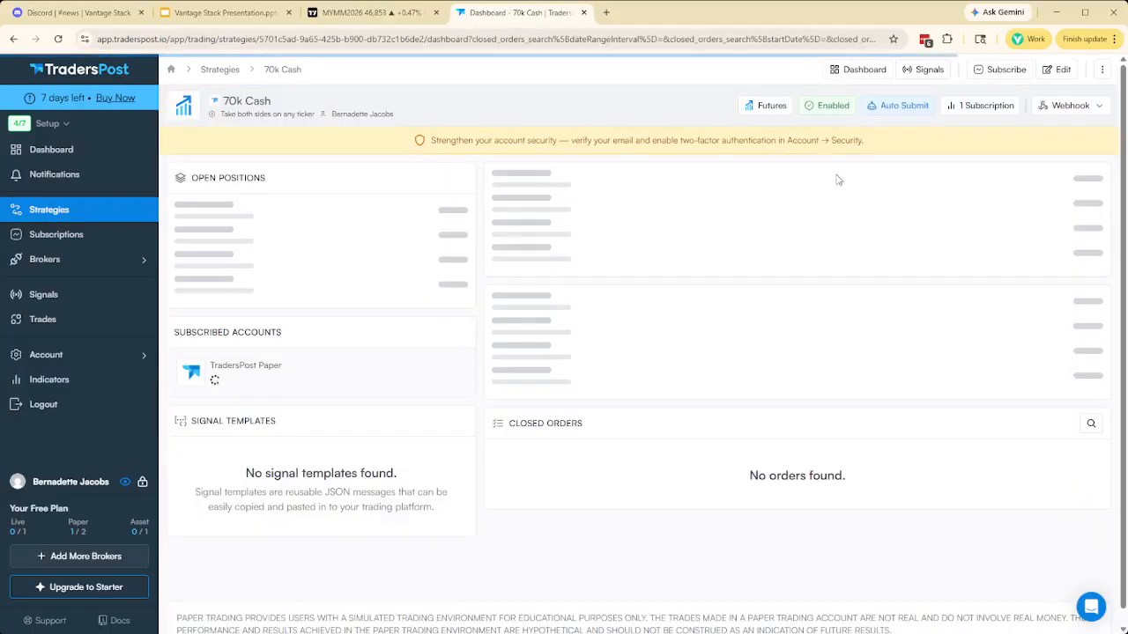
{"action": "left_click", "coordinate": [1065, 106]}
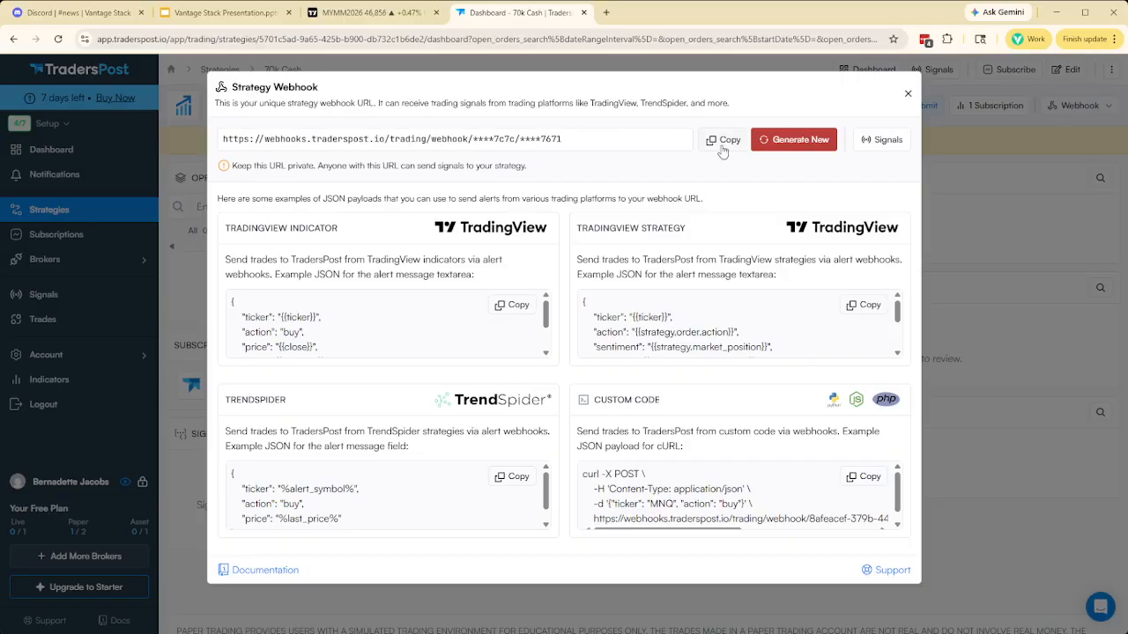
{"action": "left_click", "coordinate": [544, 141]}
{"action": "left_click", "coordinate": [723, 143]}
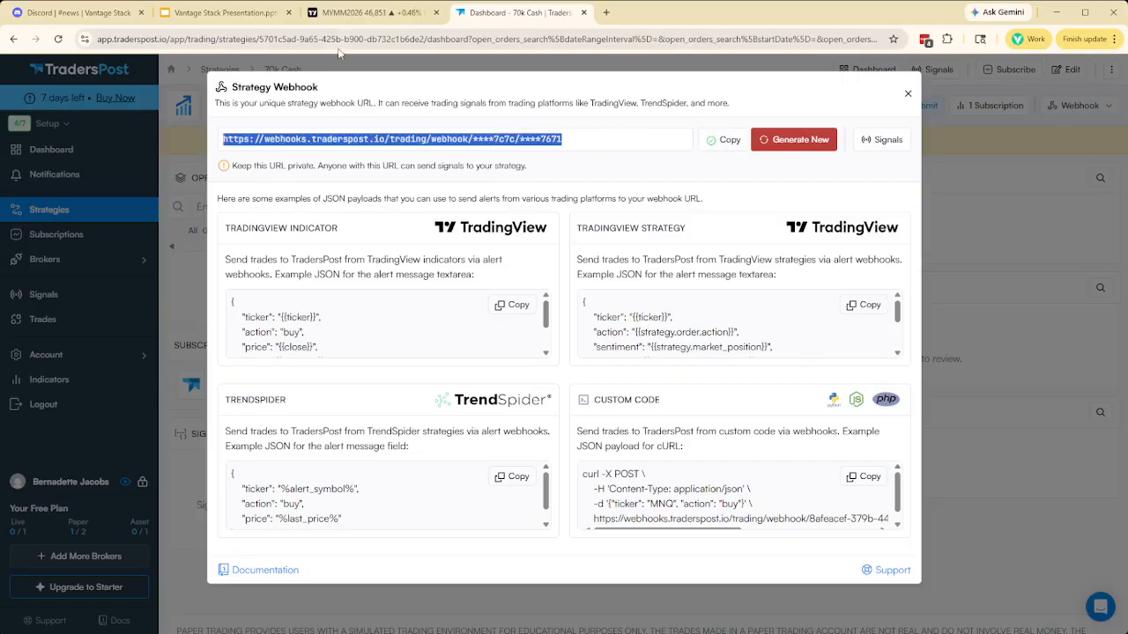
Switch to TradingView and start an alert on the second LO1 instance, using alert() function calls only and a 1 minute interval.
{"action": "left_click", "coordinate": [370, 12]}
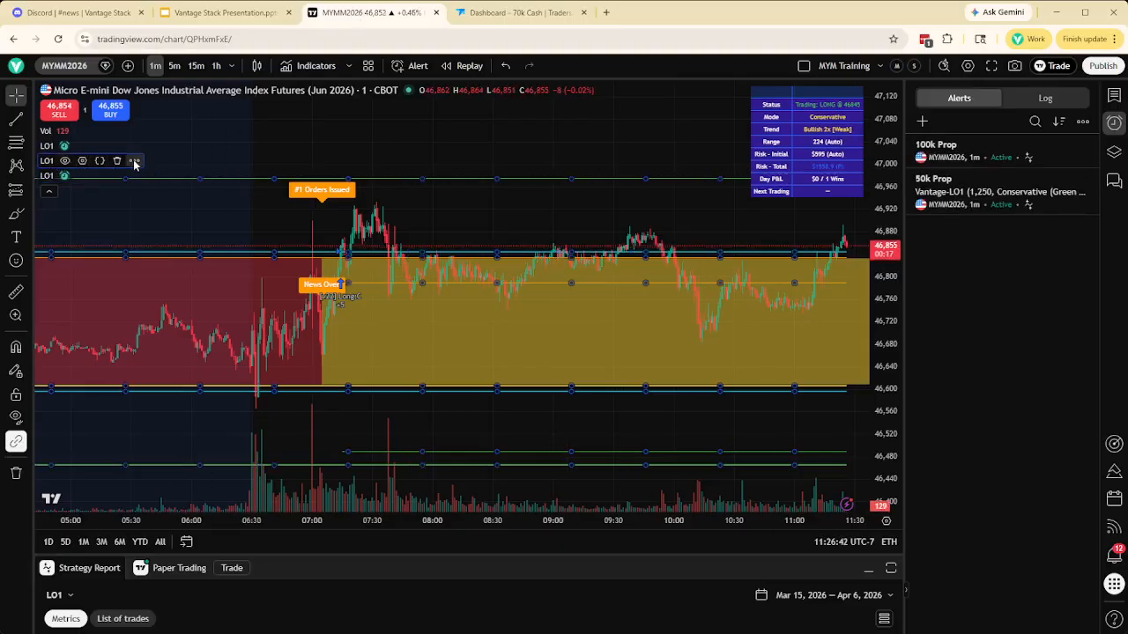
{"action": "left_click", "coordinate": [134, 161]}
{"action": "left_click", "coordinate": [173, 183]}
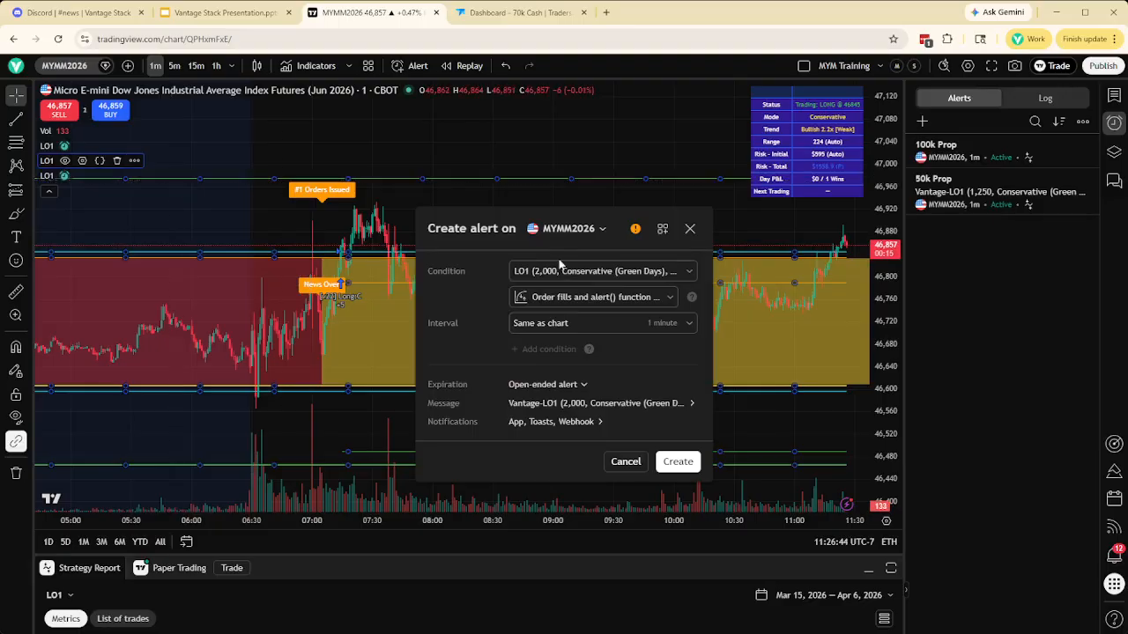
{"action": "left_click", "coordinate": [560, 299]}
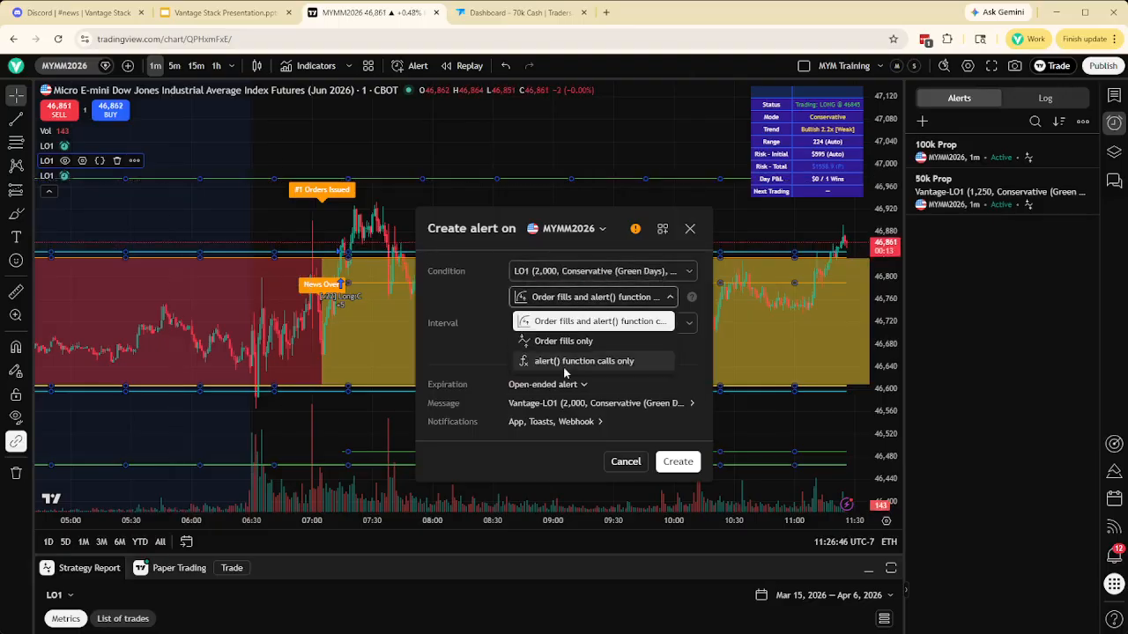
{"action": "left_click", "coordinate": [567, 360]}
{"action": "left_click", "coordinate": [551, 322]}
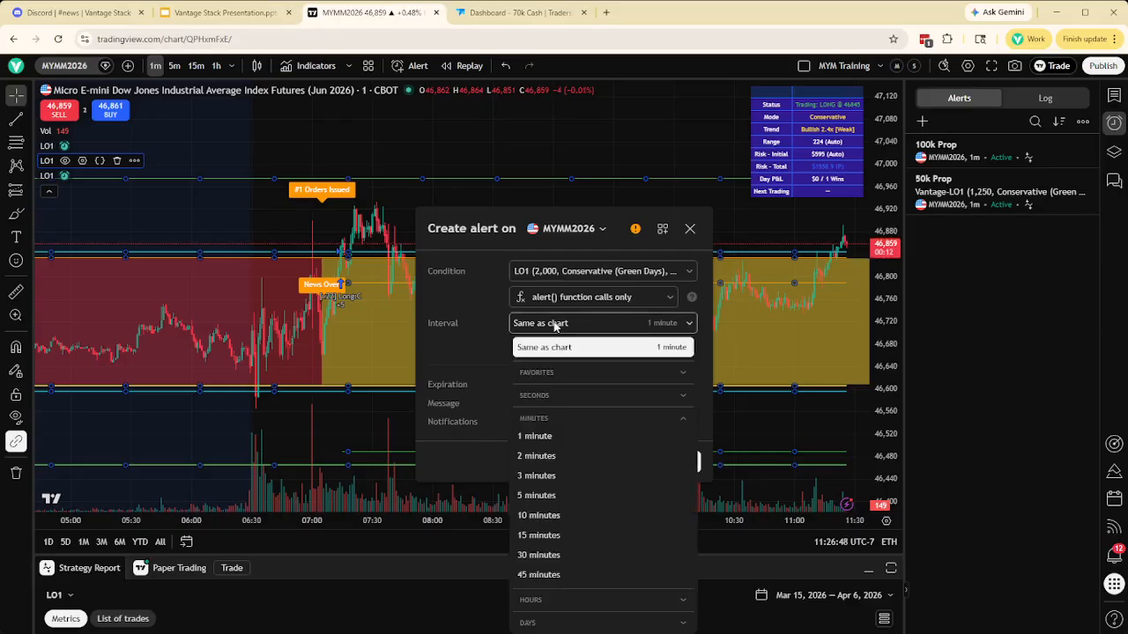
{"action": "left_click", "coordinate": [538, 432]}
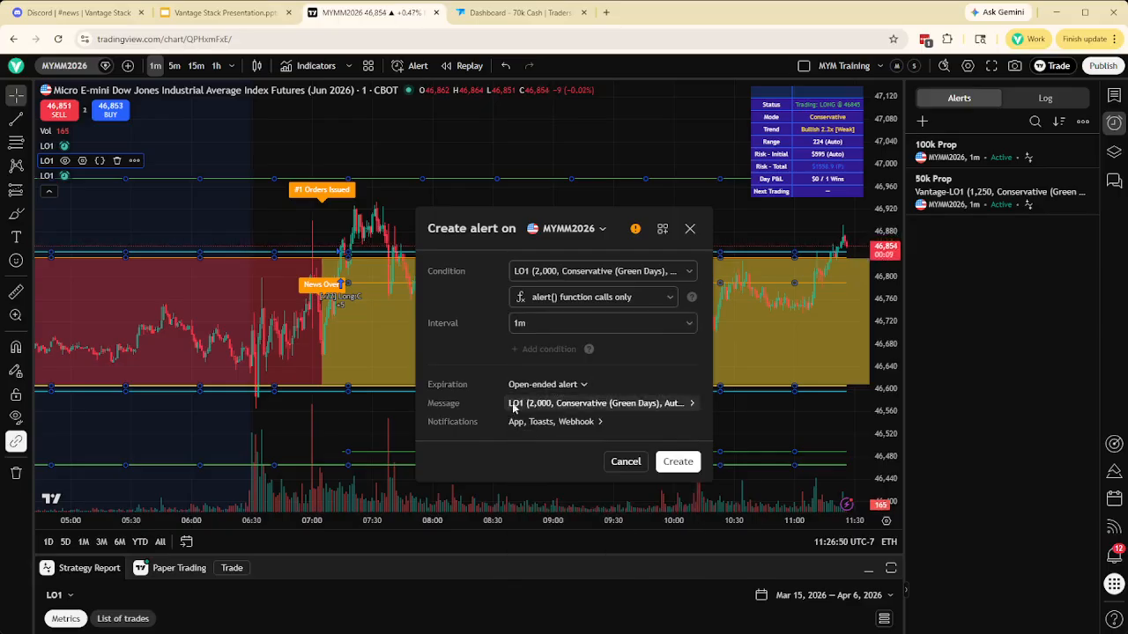
Name the alert for the second LO1 instance 70k Cash.
{"action": "left_click", "coordinate": [517, 402]}
{"action": "triple_click", "coordinate": [510, 287]}
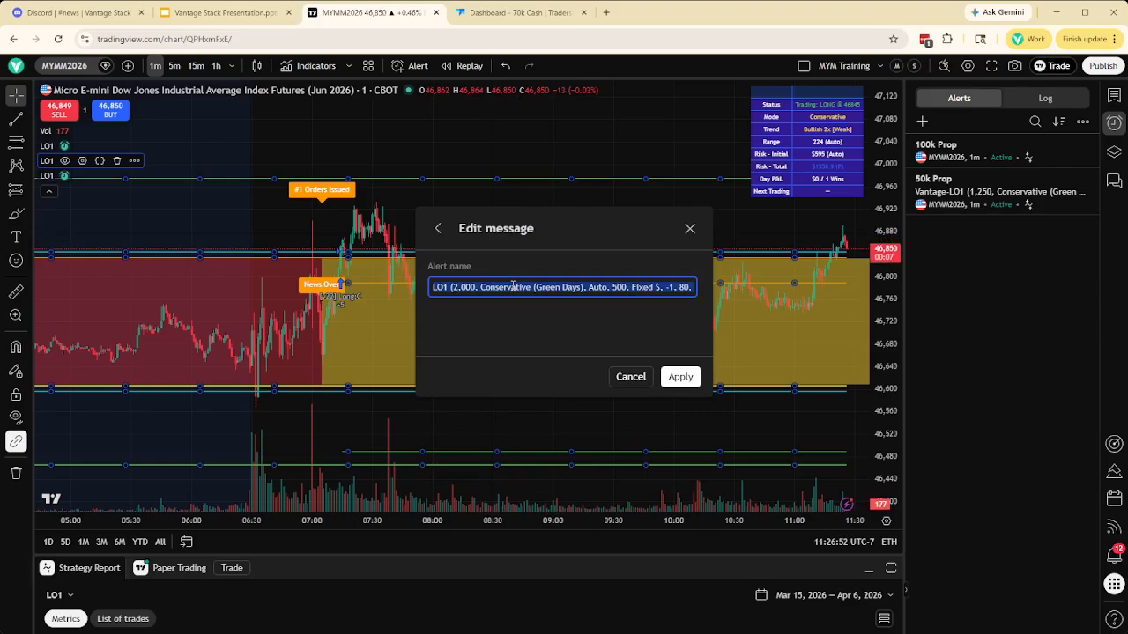
{"action": "type", "text": "70k"}
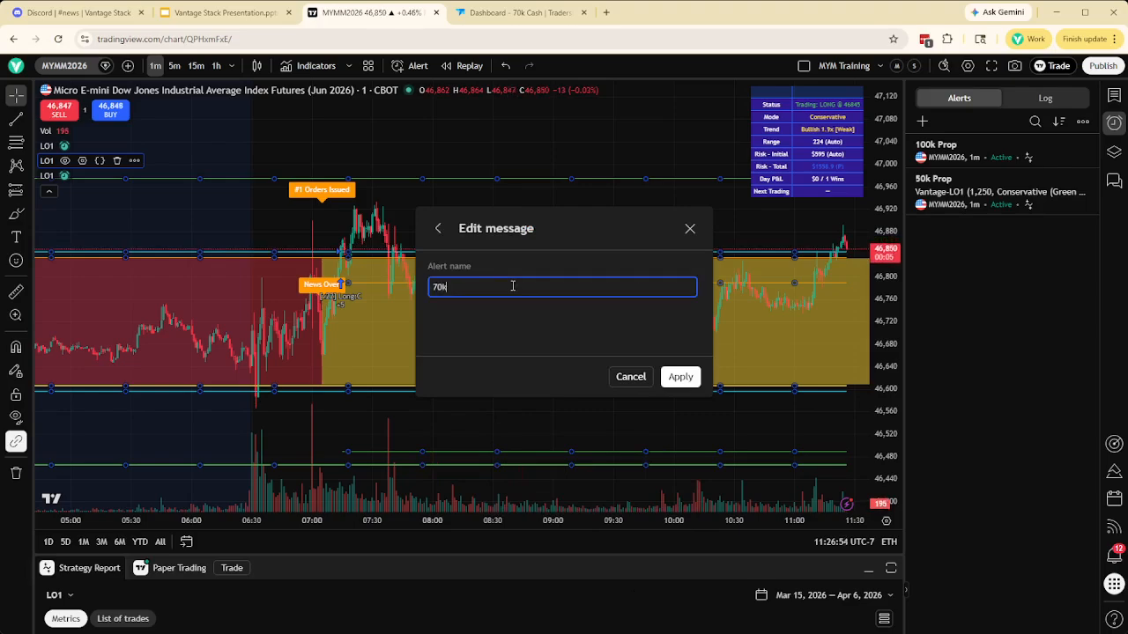
{"action": "type", "text": " Cash"}
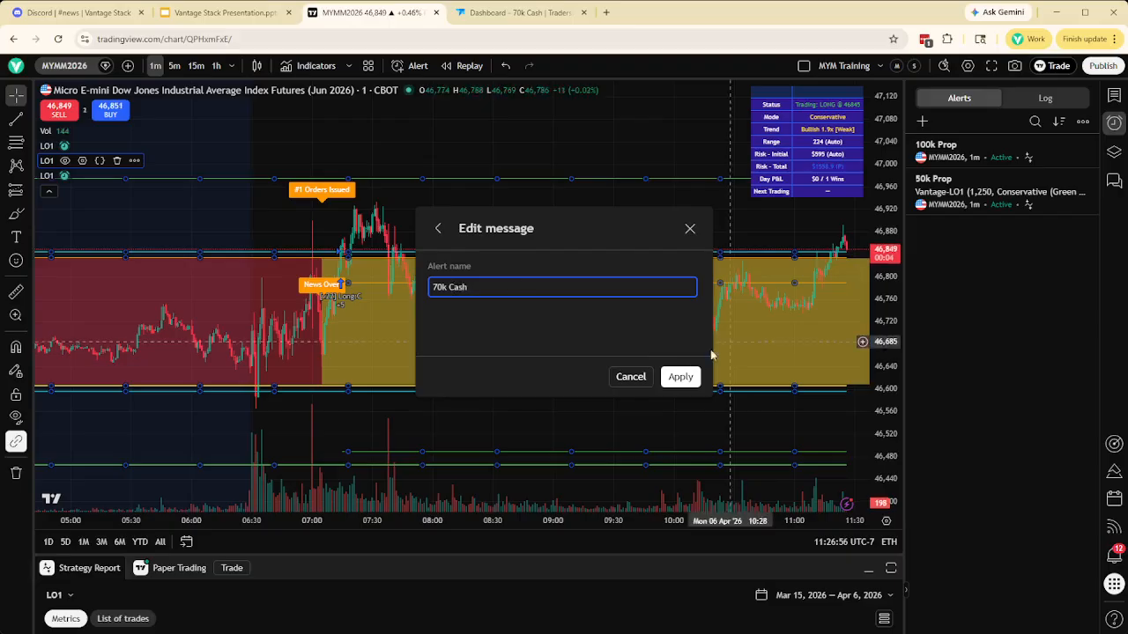
{"action": "left_click", "coordinate": [679, 377]}
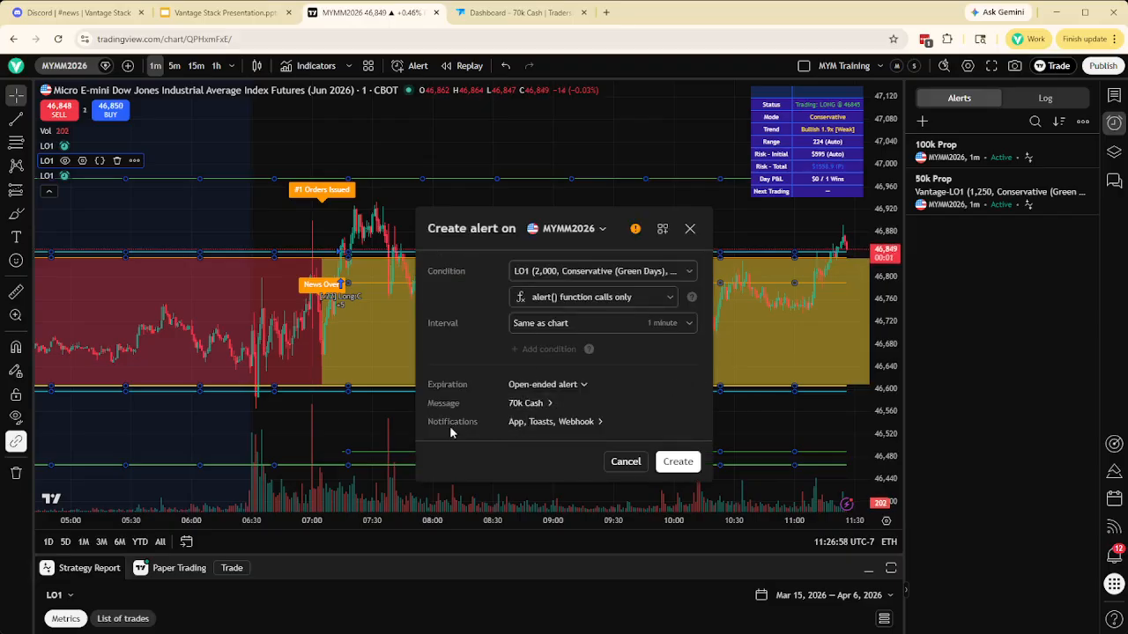
Replace the alert's webhook URL with the one copied from the 70k Cash strategy.
{"action": "left_click", "coordinate": [540, 427]}
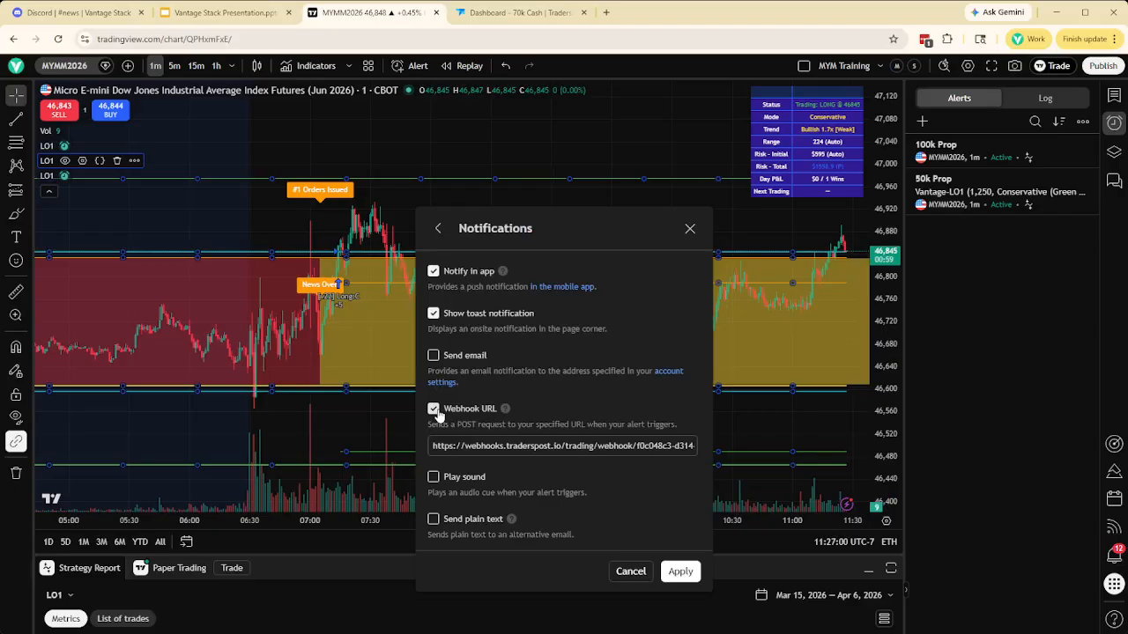
{"action": "double_click", "coordinate": [474, 445]}
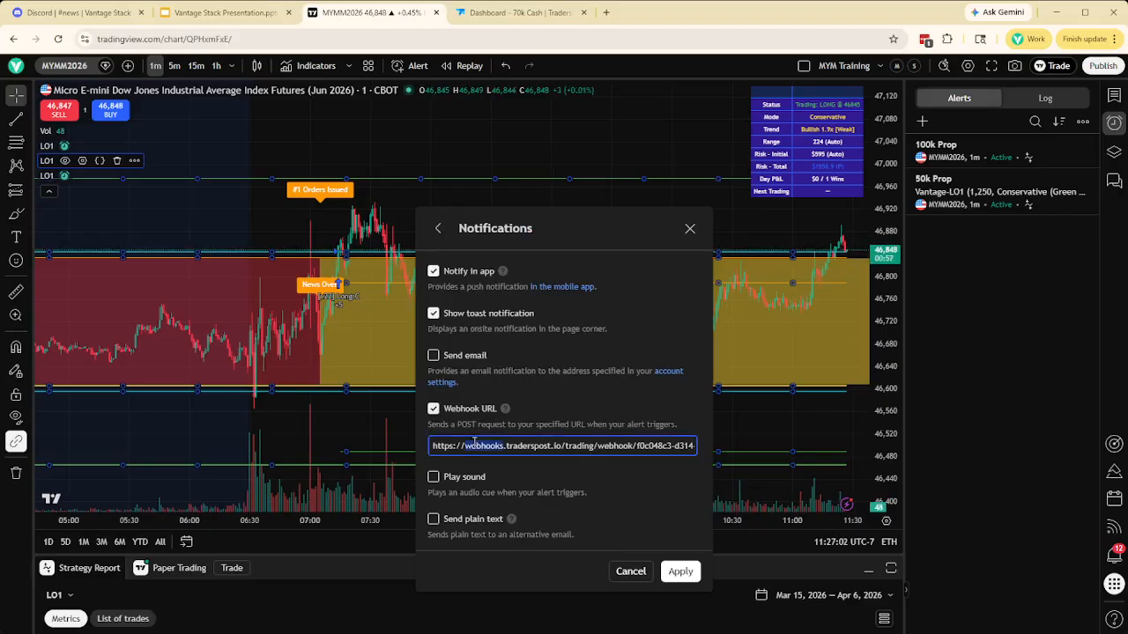
{"action": "key", "text": "ctrl+a"}
{"action": "key", "text": "BackSpace"}
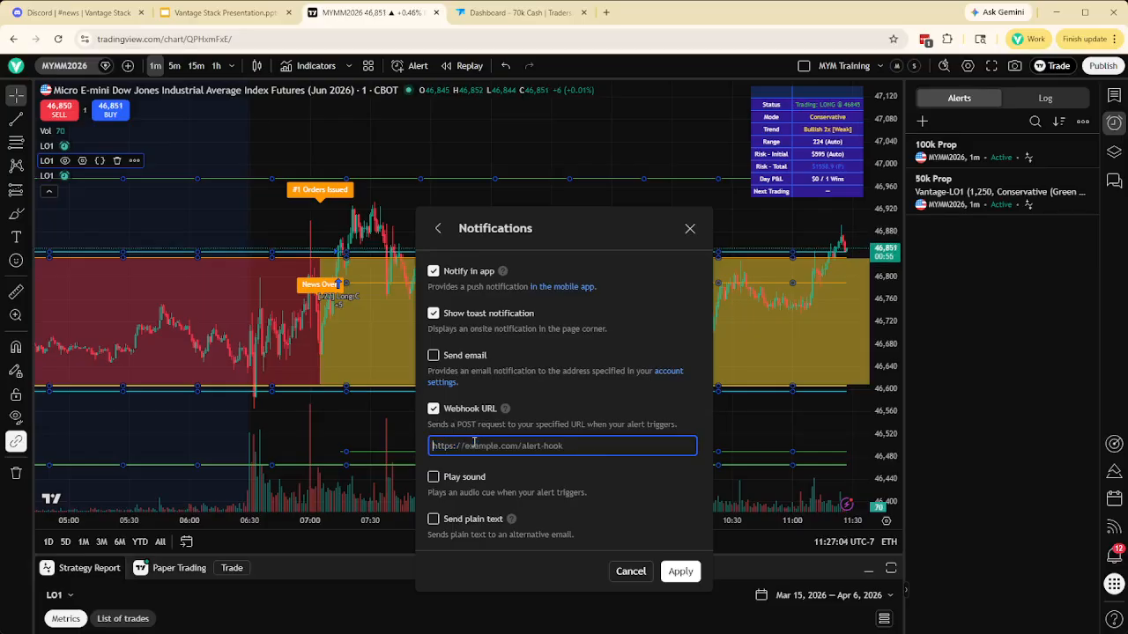
{"action": "key", "text": "ctrl+v"}
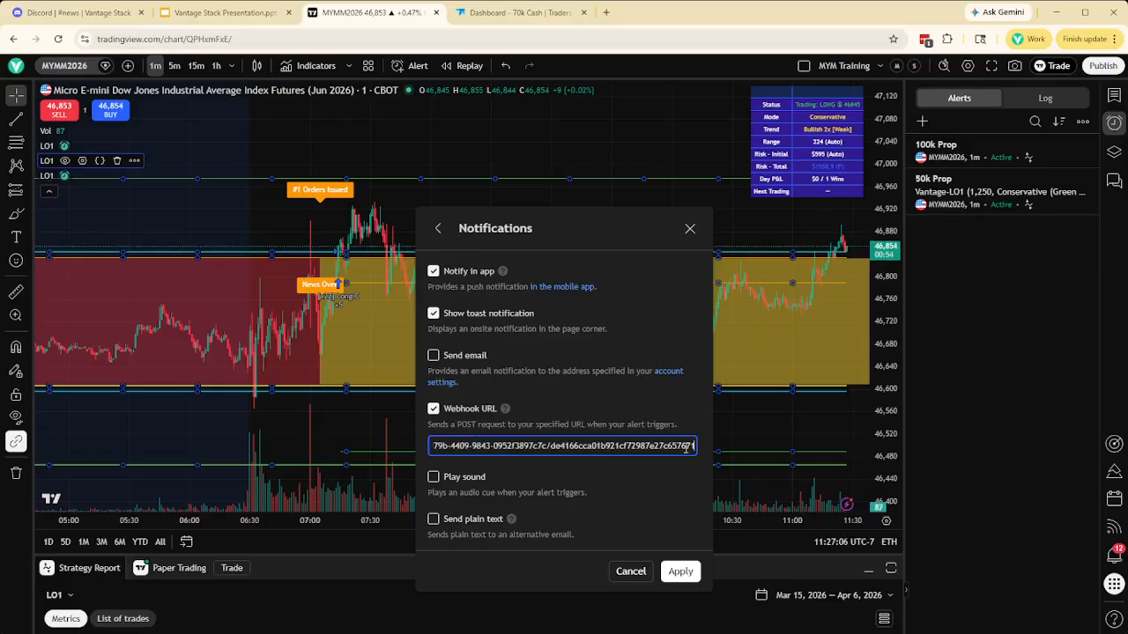
Check the end of the pasted webhook URL against the 70k Cash strategy in TradersPost, and create the alert.
{"action": "key", "text": "ctrl+a"}
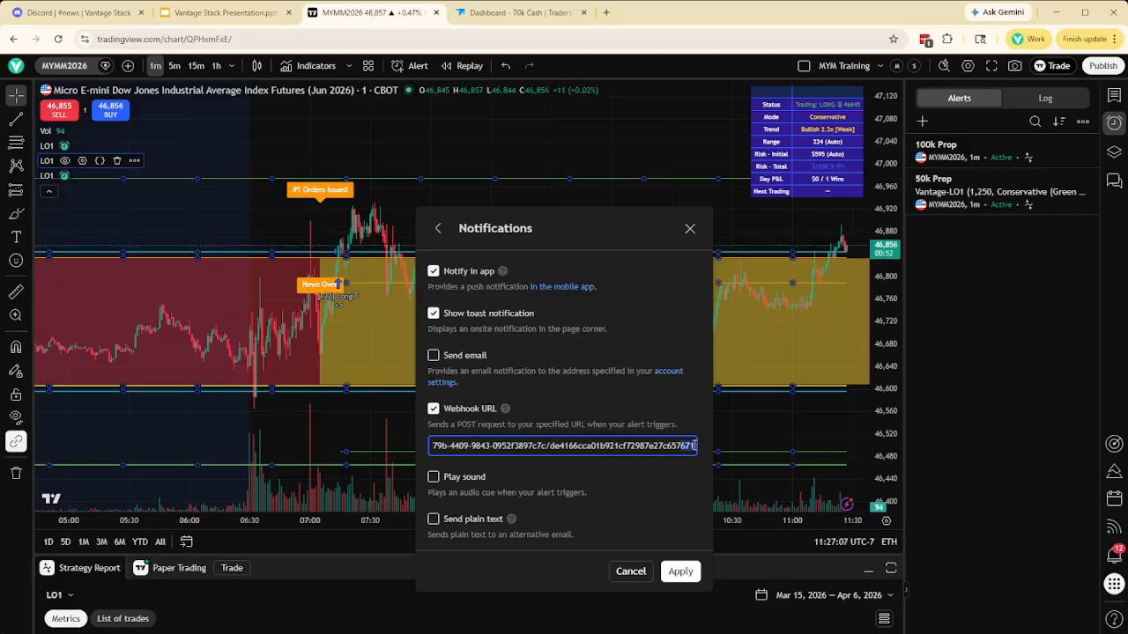
{"action": "triple_click", "coordinate": [692, 445]}
{"action": "left_click_drag", "start_coordinate": [676, 448], "coordinate": [688, 446]}
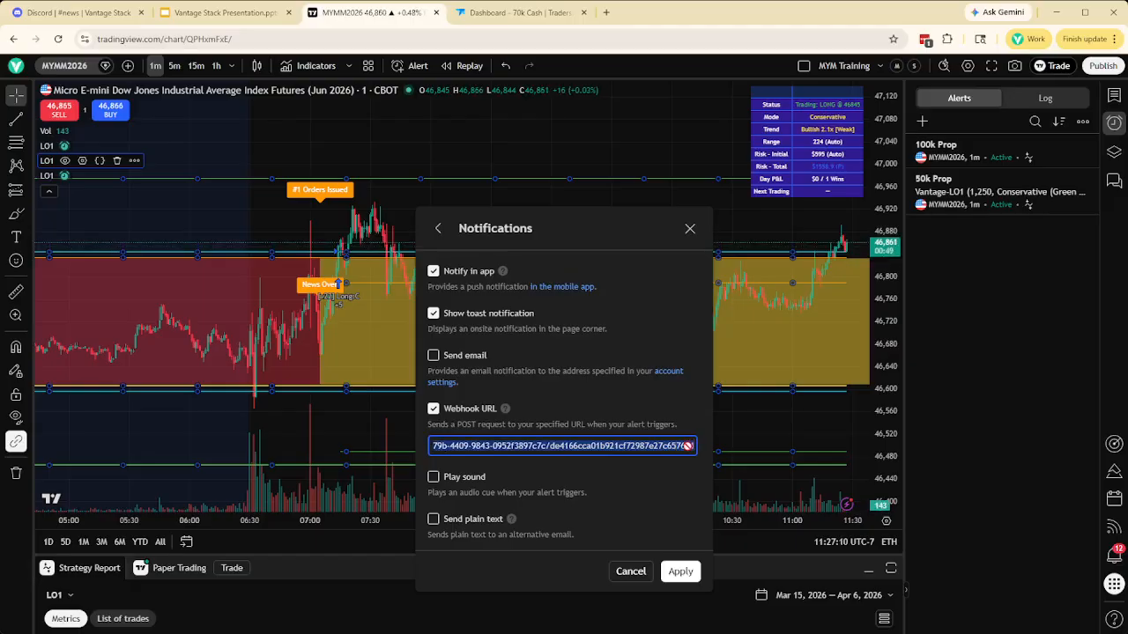
{"action": "left_click", "coordinate": [499, 21]}
{"action": "left_click", "coordinate": [372, 15]}
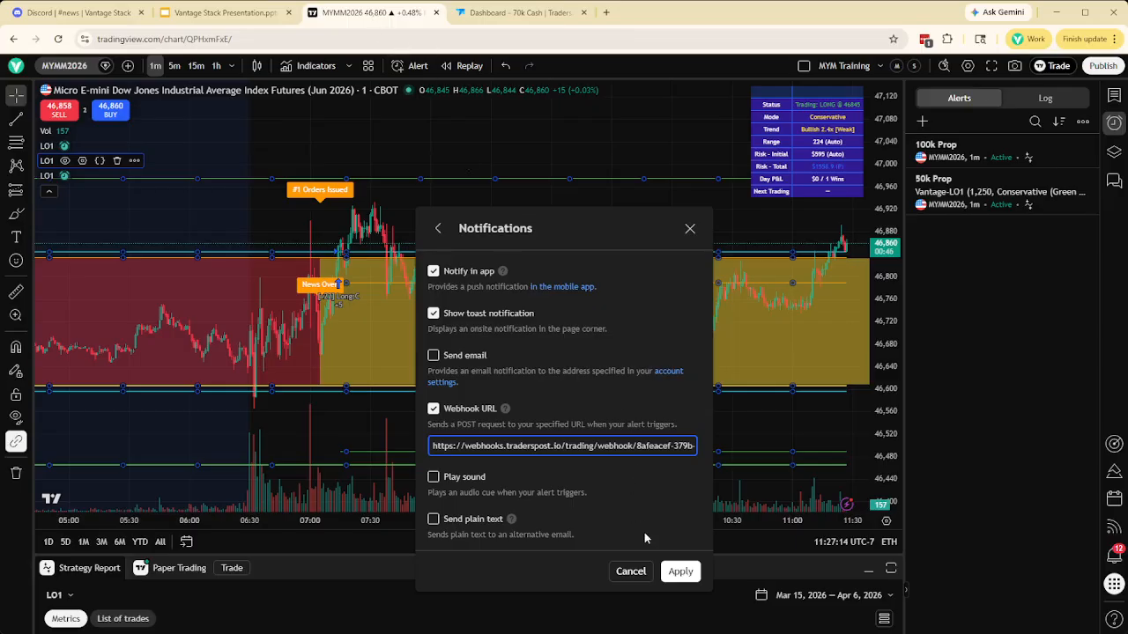
{"action": "left_click", "coordinate": [680, 571]}
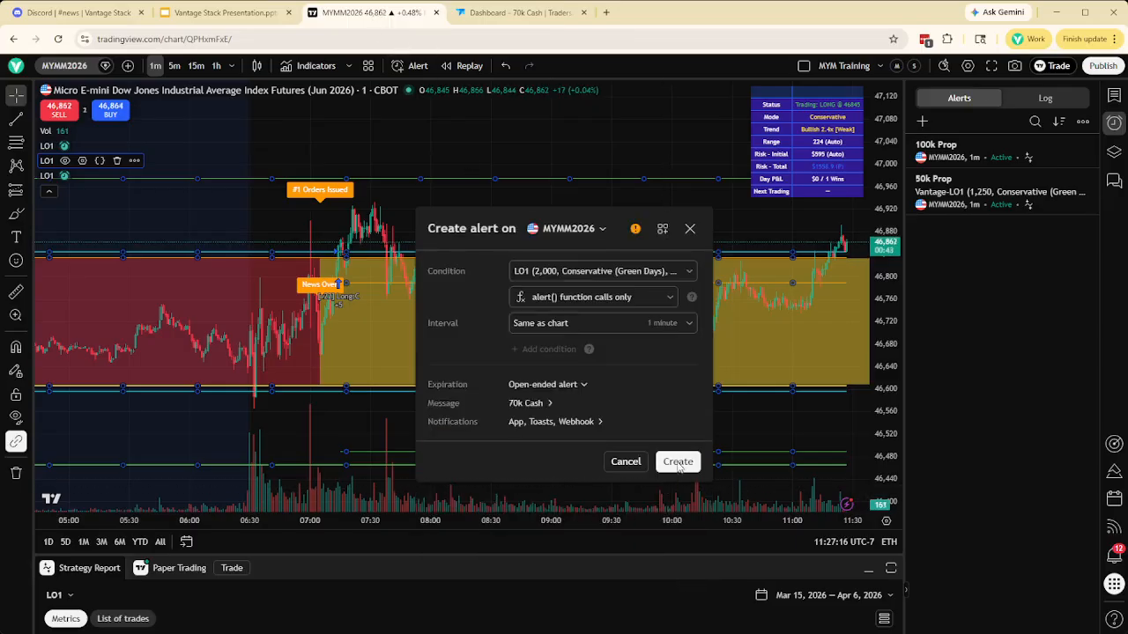
{"action": "left_click", "coordinate": [678, 465]}
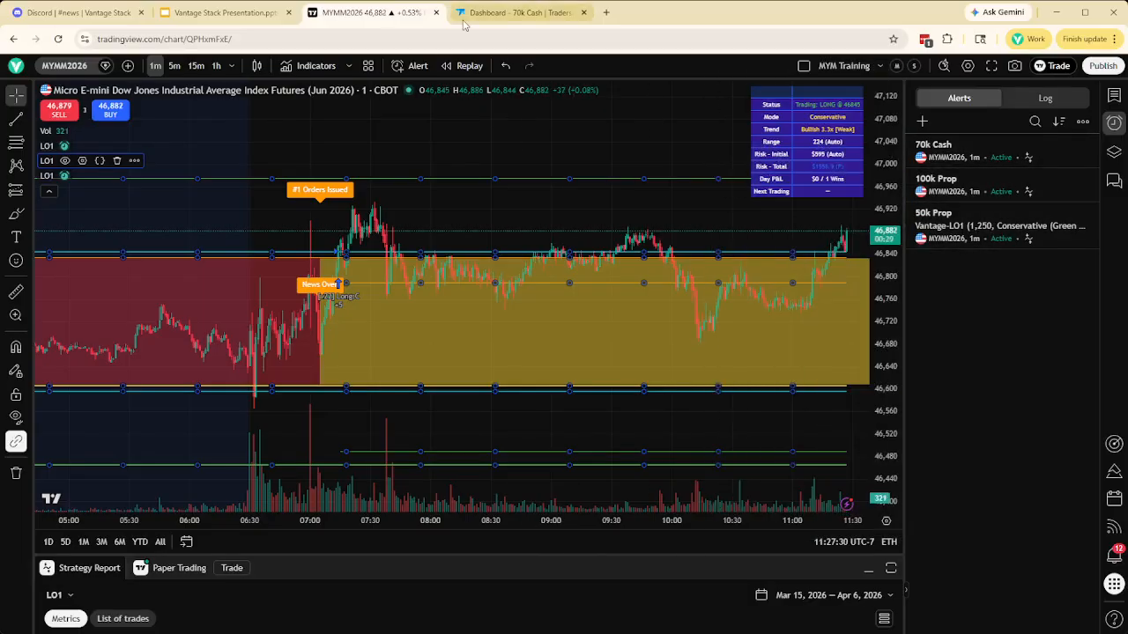
Review the Vantage Stack full system view slide, and close the 70k Cash strategy's webhook details in TradersPost.
{"action": "left_click", "coordinate": [242, 12]}
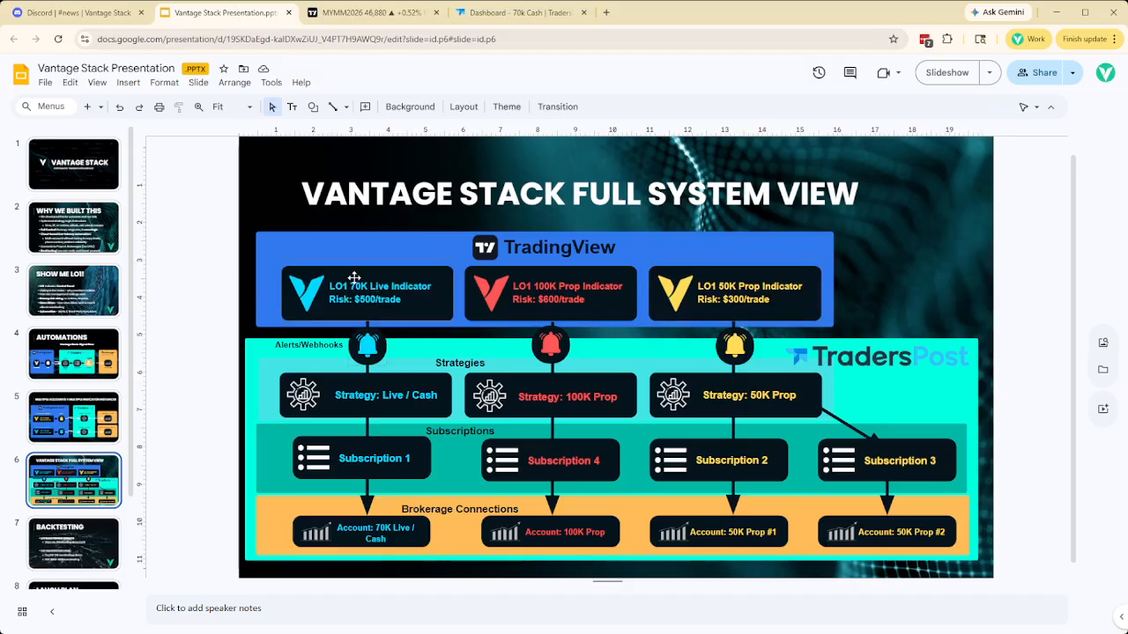
{"action": "left_click", "coordinate": [502, 16]}
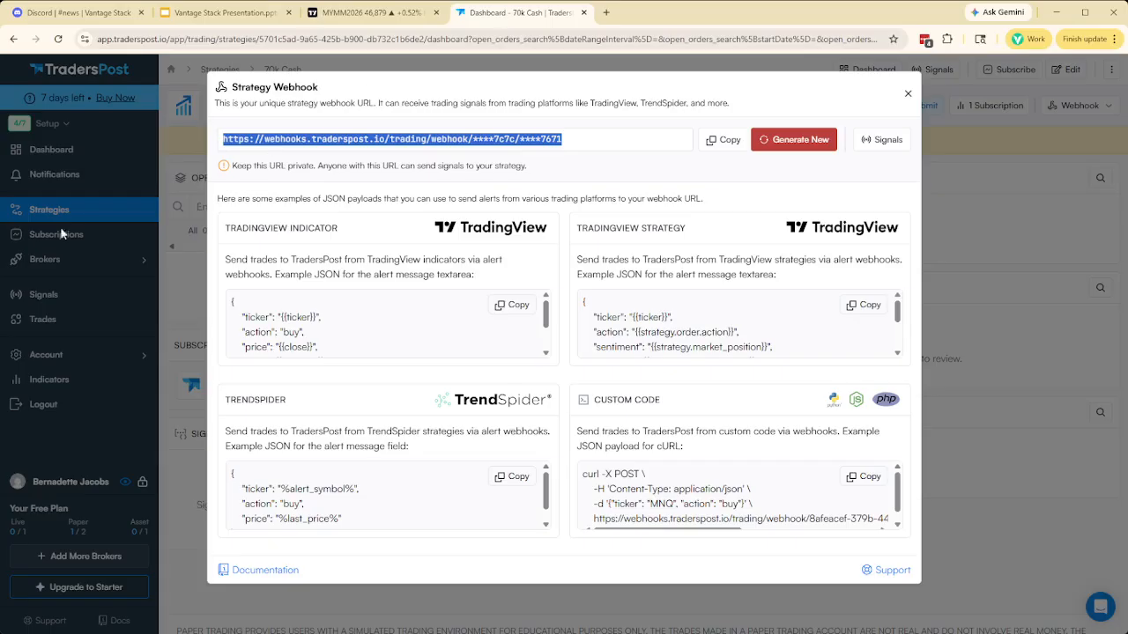
{"action": "left_click", "coordinate": [908, 94]}
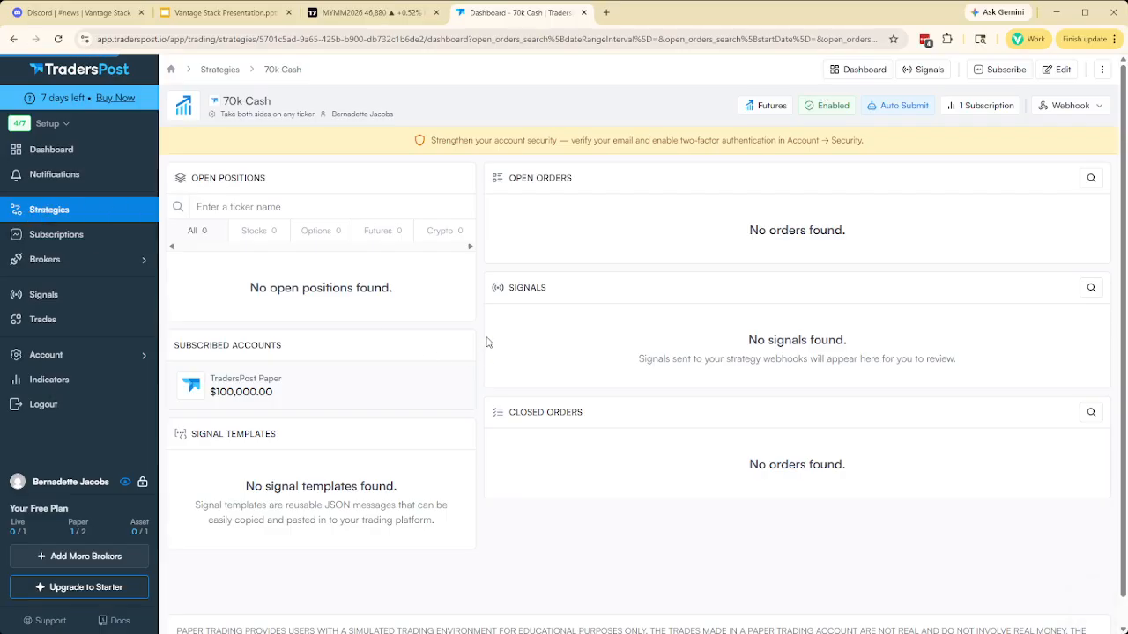
Switch to TradingView, review the available LO1 conditions in the 70k Cash alert's settings, and save the alert without changing its condition.
{"action": "left_click", "coordinate": [370, 14]}
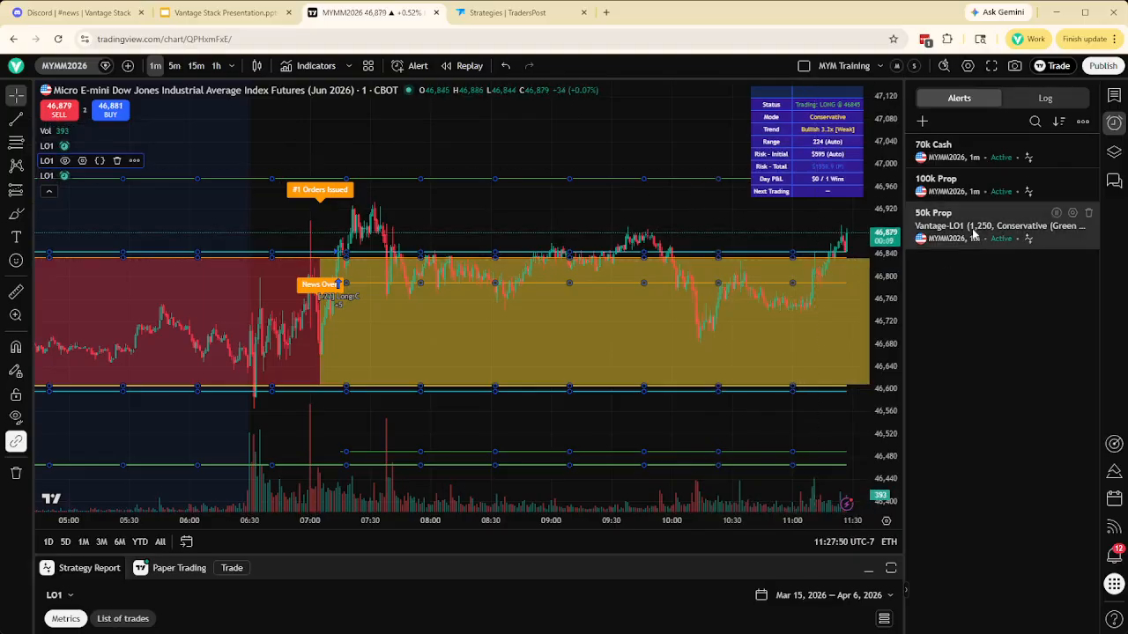
{"action": "mouse_move", "coordinate": [974, 231]}
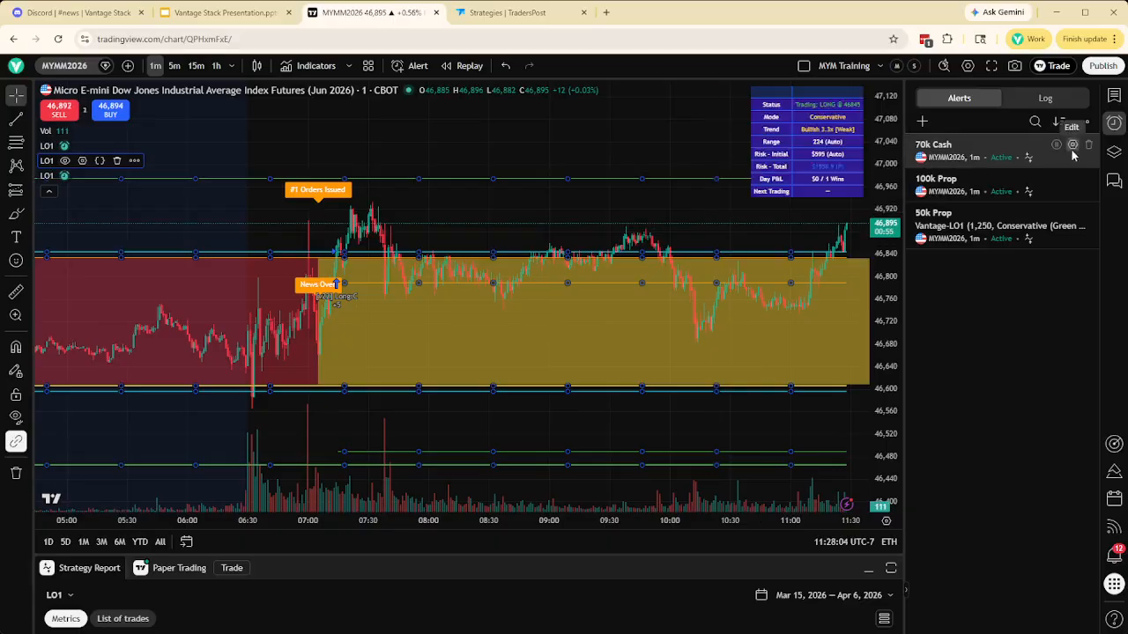
{"action": "mouse_move", "coordinate": [1074, 152]}
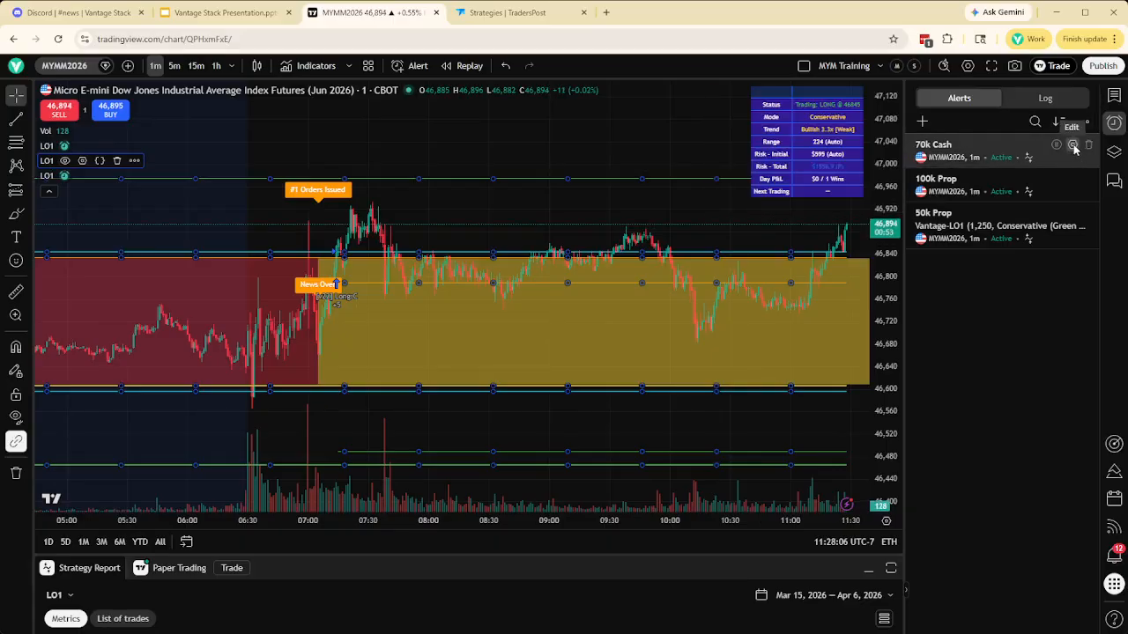
{"action": "left_click", "coordinate": [1073, 146]}
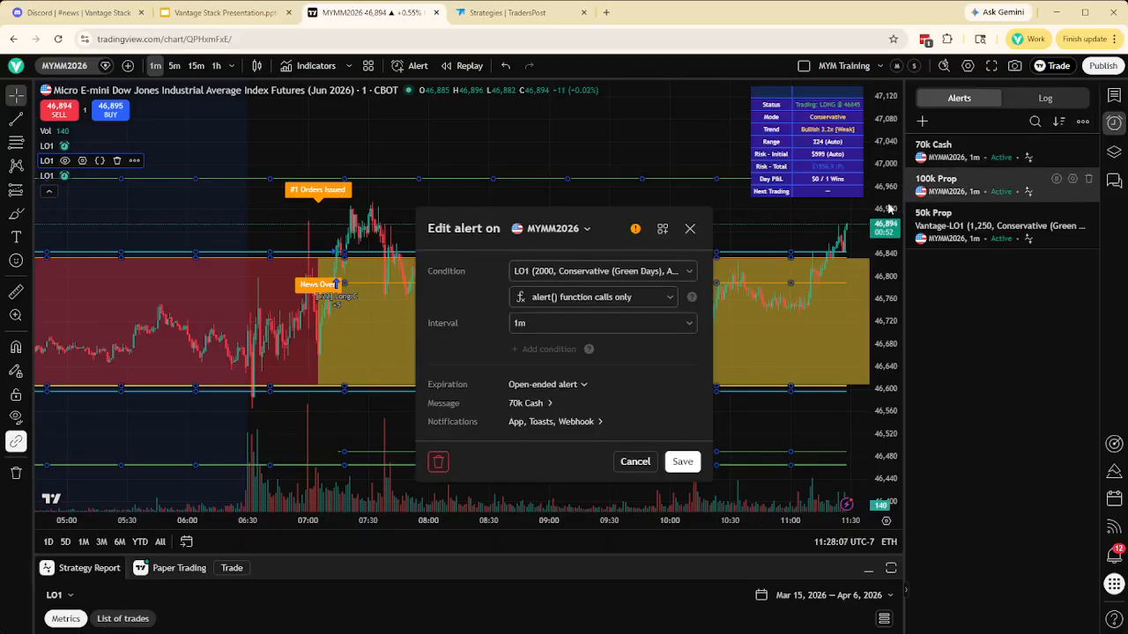
{"action": "left_click", "coordinate": [585, 273]}
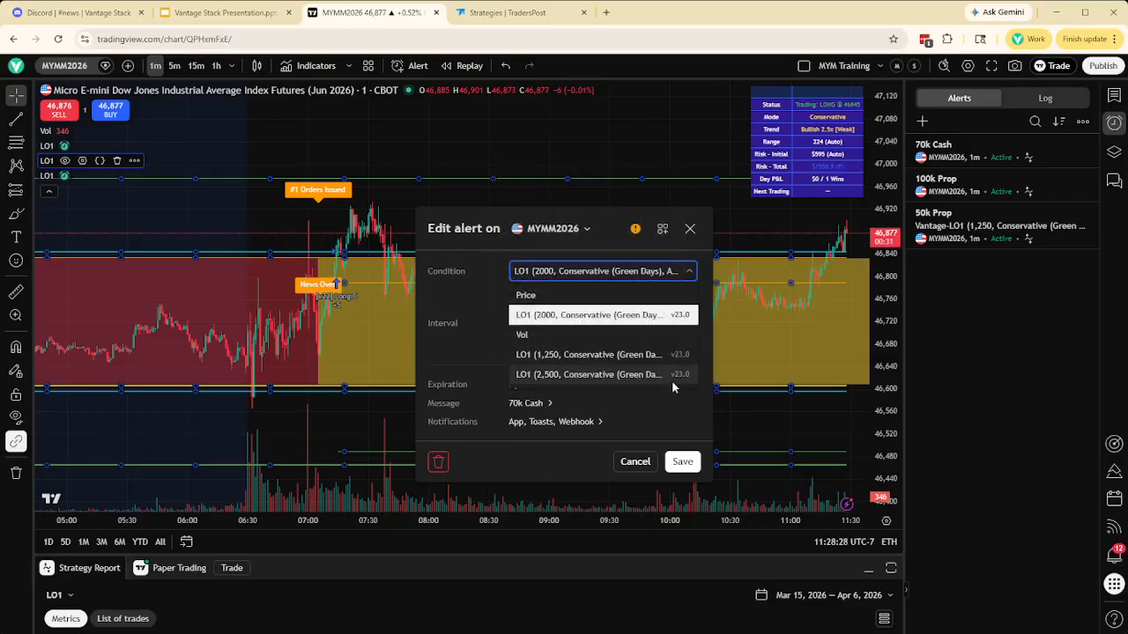
{"action": "left_click", "coordinate": [682, 461]}
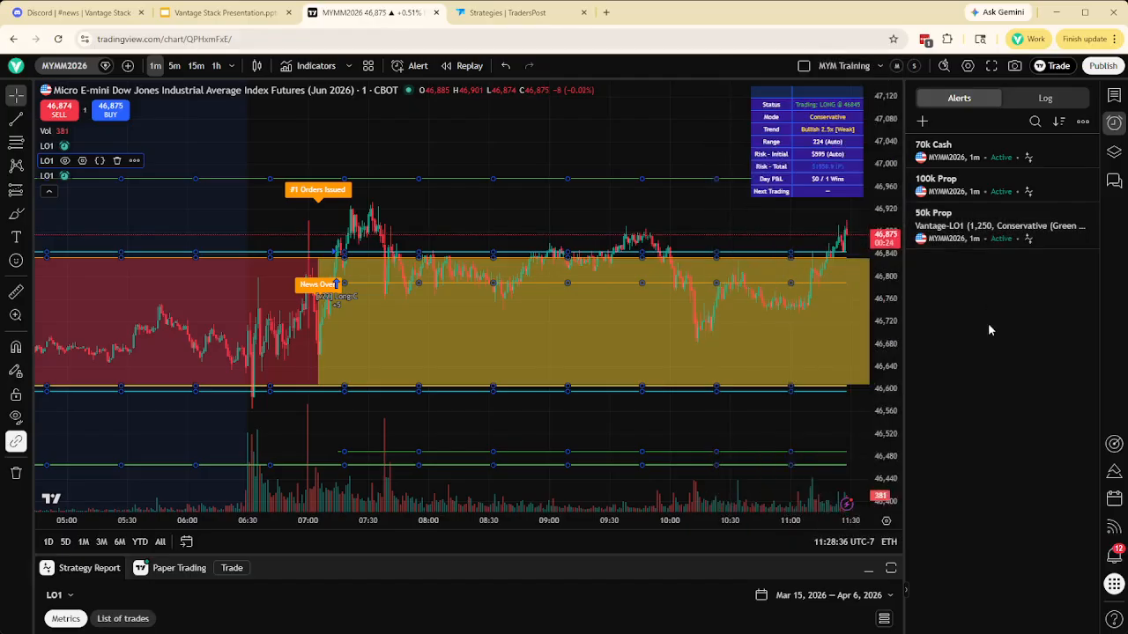
{"action": "left_click", "coordinate": [514, 215]}
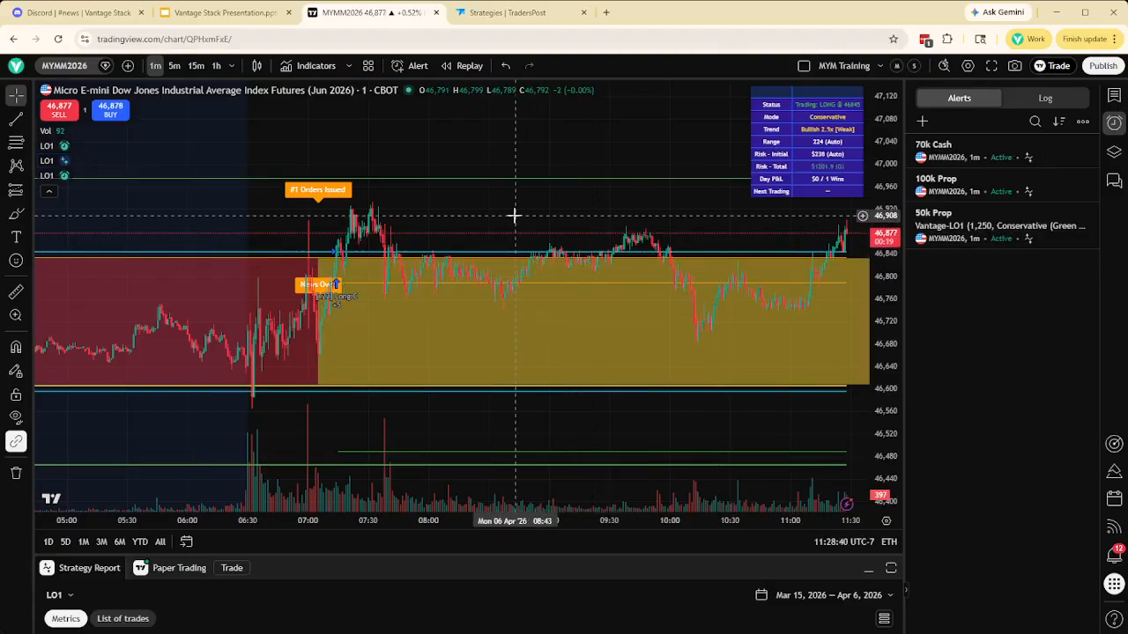